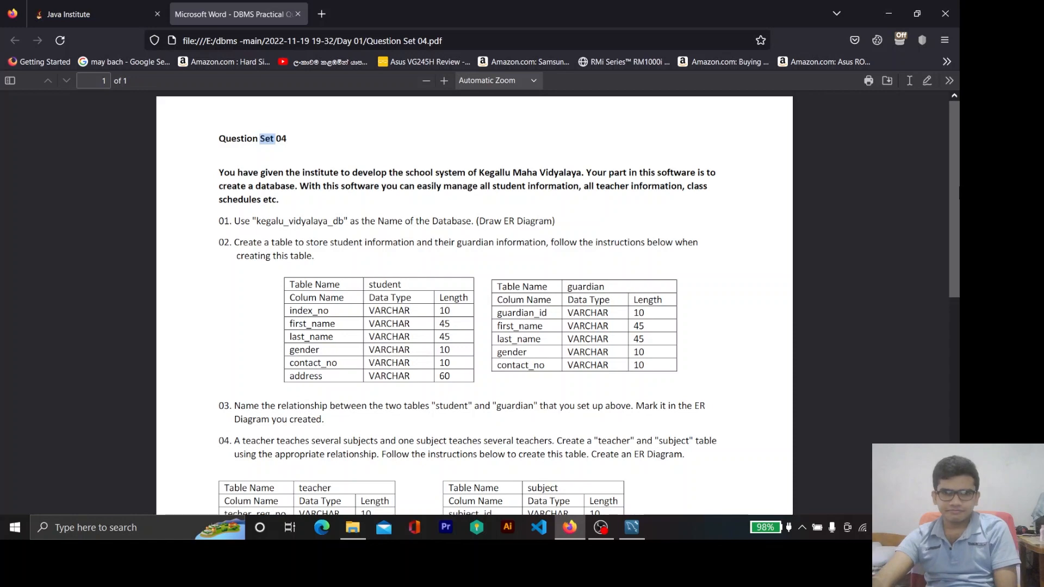
Step: Read the Question Set 04 introduction and question 01, covering the required database name and the ER diagram request
{"action": "scroll", "coordinate": [474, 303], "scroll_direction": "down", "scroll_amount": 5}
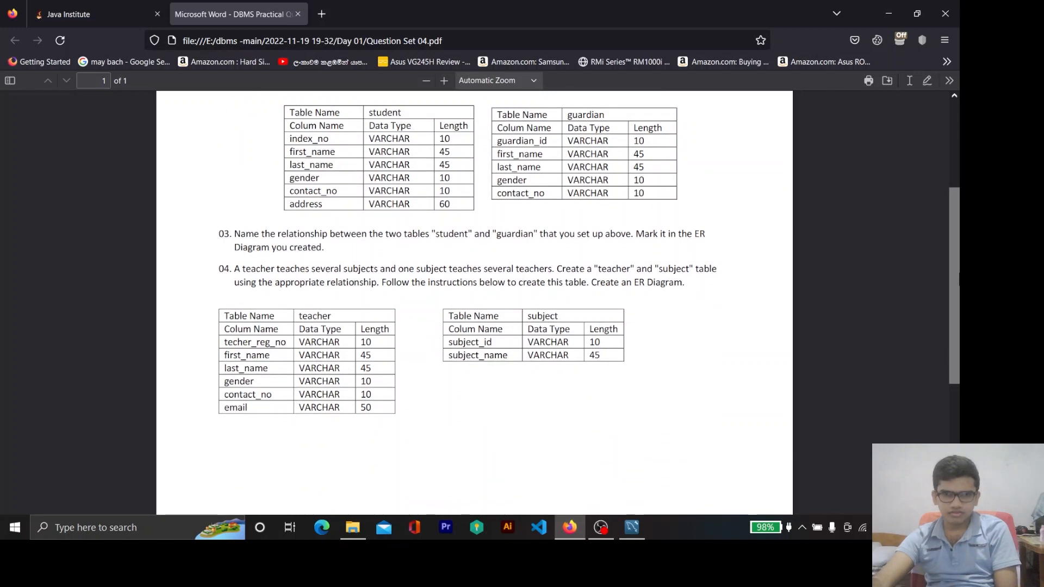
{"action": "scroll", "coordinate": [474, 302], "scroll_direction": "up", "scroll_amount": 5}
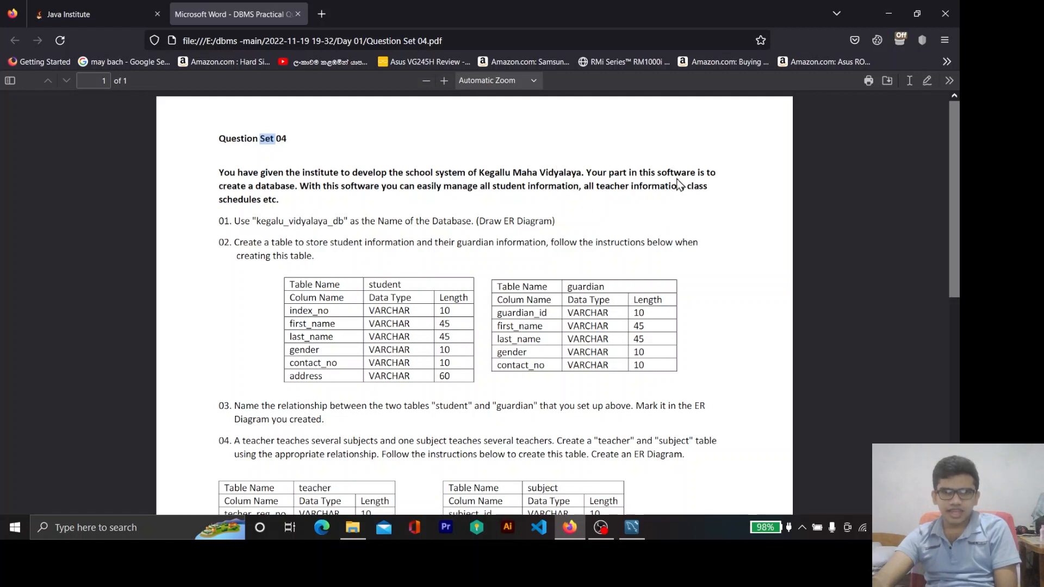
{"action": "left_click_drag", "start_coordinate": [657, 173], "coordinate": [726, 174]}
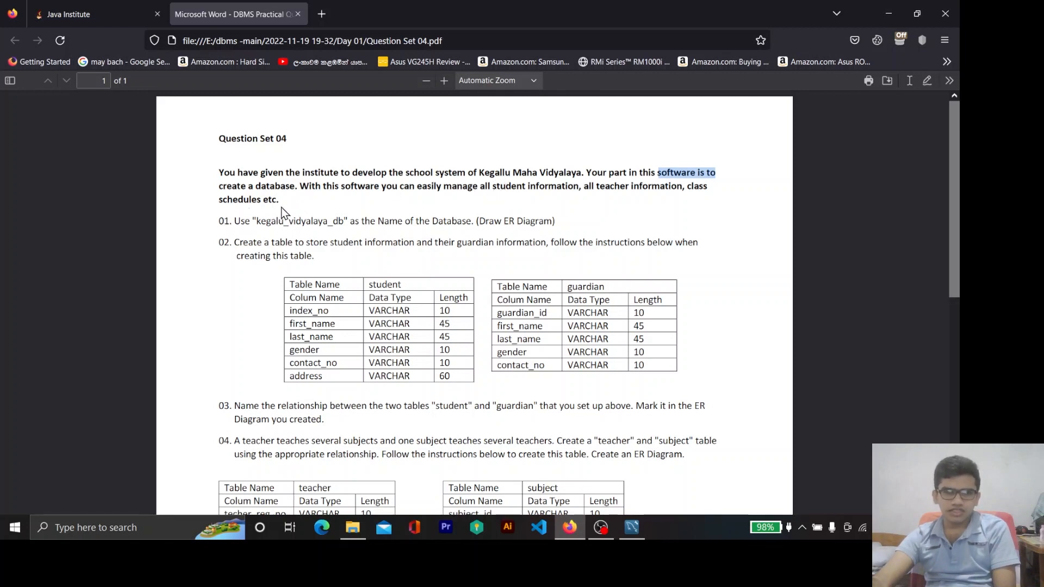
{"action": "mouse_move", "coordinate": [282, 207]}
{"action": "left_mouse_down"}
{"action": "mouse_move", "coordinate": [251, 183]}
{"action": "mouse_move", "coordinate": [212, 175]}
{"action": "mouse_move", "coordinate": [274, 199]}
{"action": "left_mouse_up"}
{"action": "left_click", "coordinate": [216, 172]}
{"action": "left_click", "coordinate": [294, 198]}
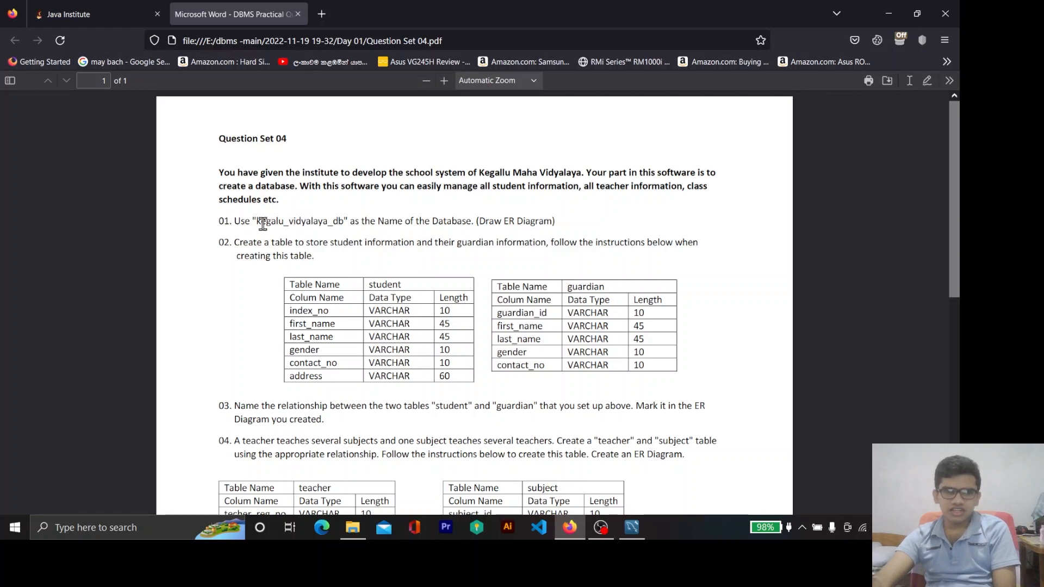
{"action": "left_click_drag", "start_coordinate": [261, 223], "coordinate": [271, 223]}
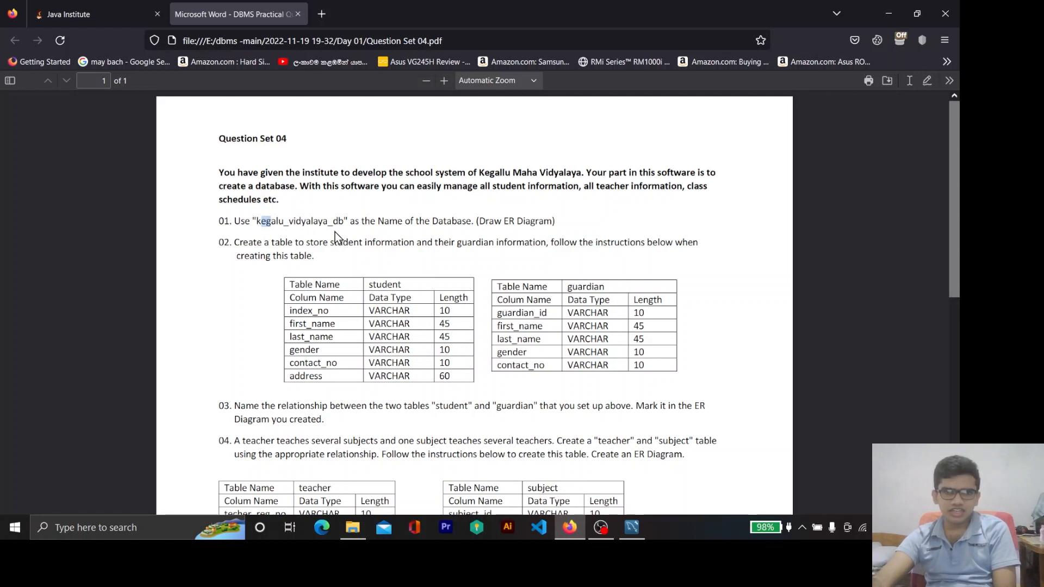
{"action": "left_click_drag", "start_coordinate": [336, 238], "coordinate": [343, 238]}
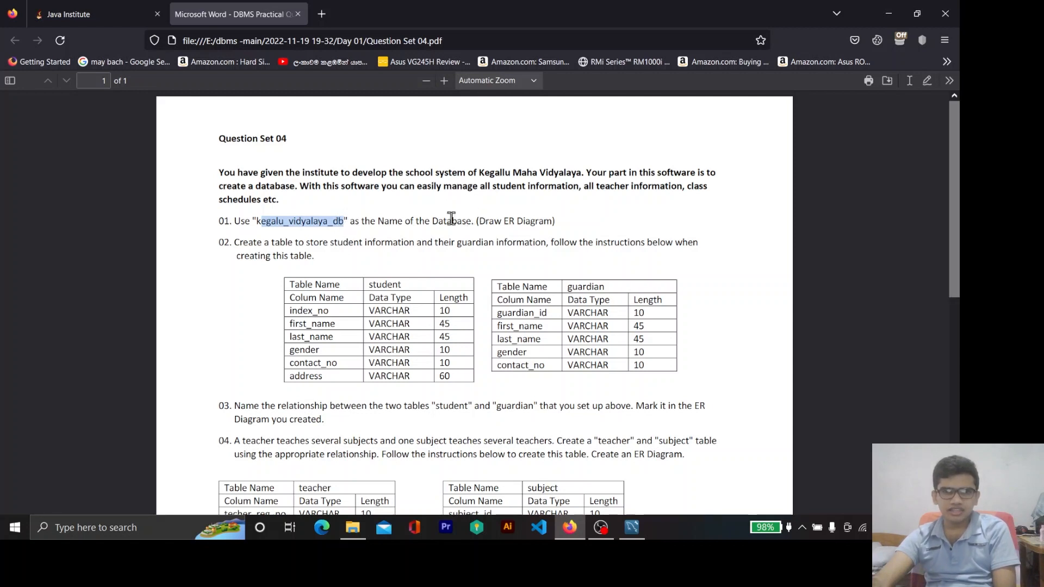
{"action": "double_click", "coordinate": [509, 221]}
{"action": "left_click_drag", "start_coordinate": [551, 223], "coordinate": [484, 224]}
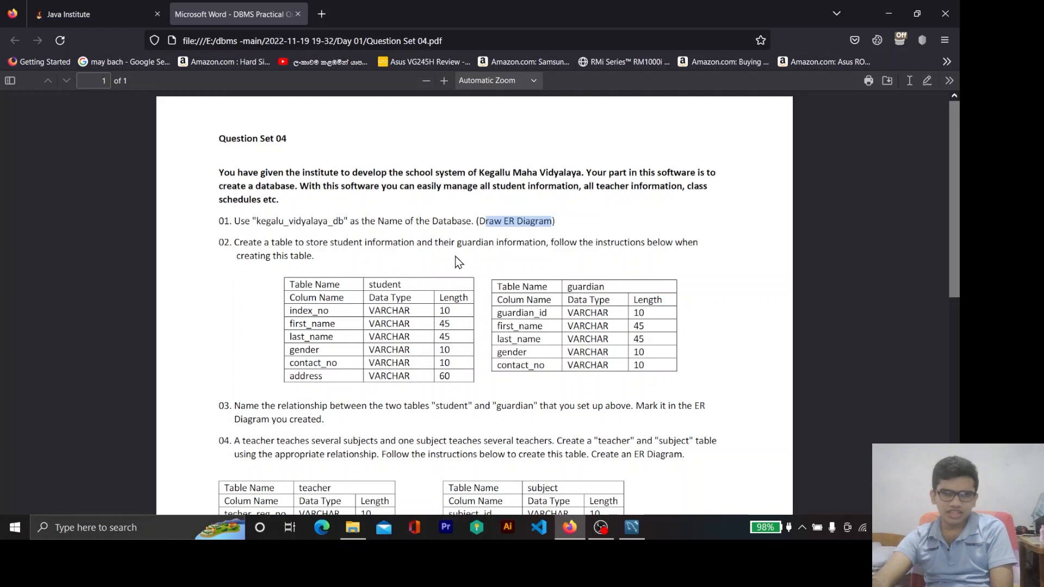
Step: Examine the student and guardian table specifications in question 02, including column names, data types and lengths
{"action": "double_click", "coordinate": [385, 284]}
{"action": "double_click", "coordinate": [583, 287]}
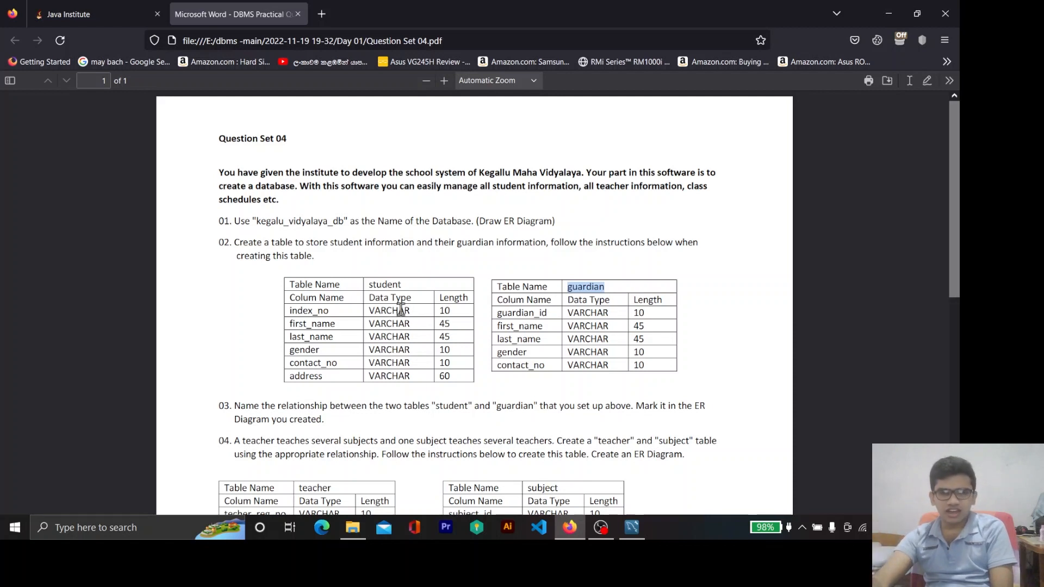
{"action": "double_click", "coordinate": [384, 310]}
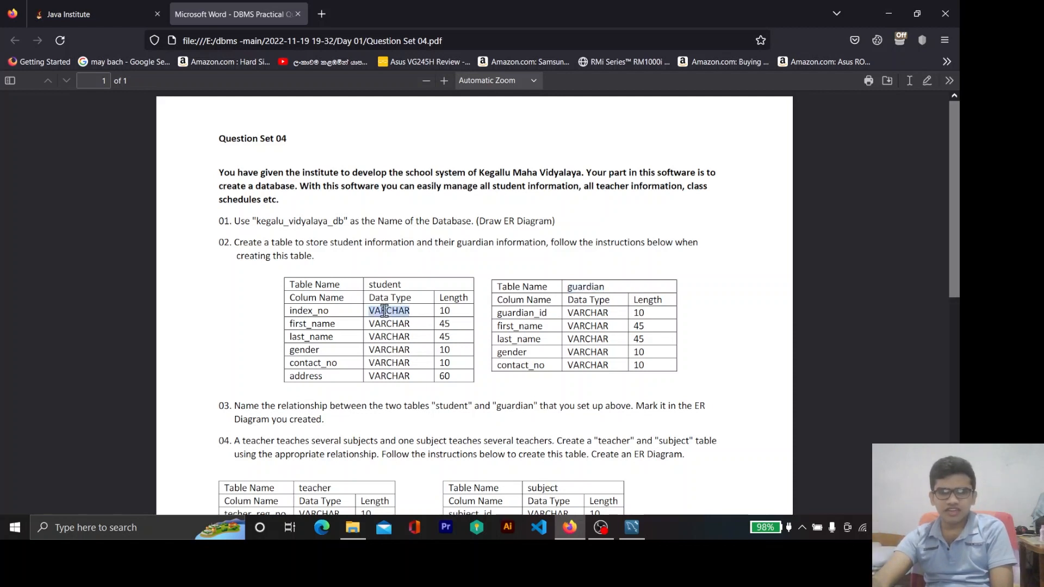
{"action": "double_click", "coordinate": [445, 310]}
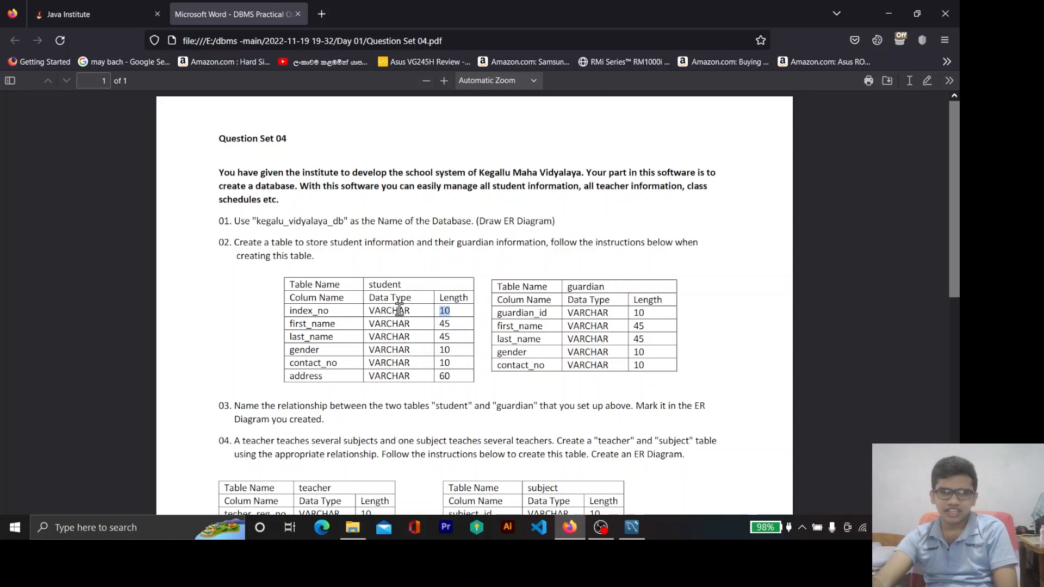
{"action": "left_click", "coordinate": [315, 315]}
{"action": "double_click", "coordinate": [315, 313]}
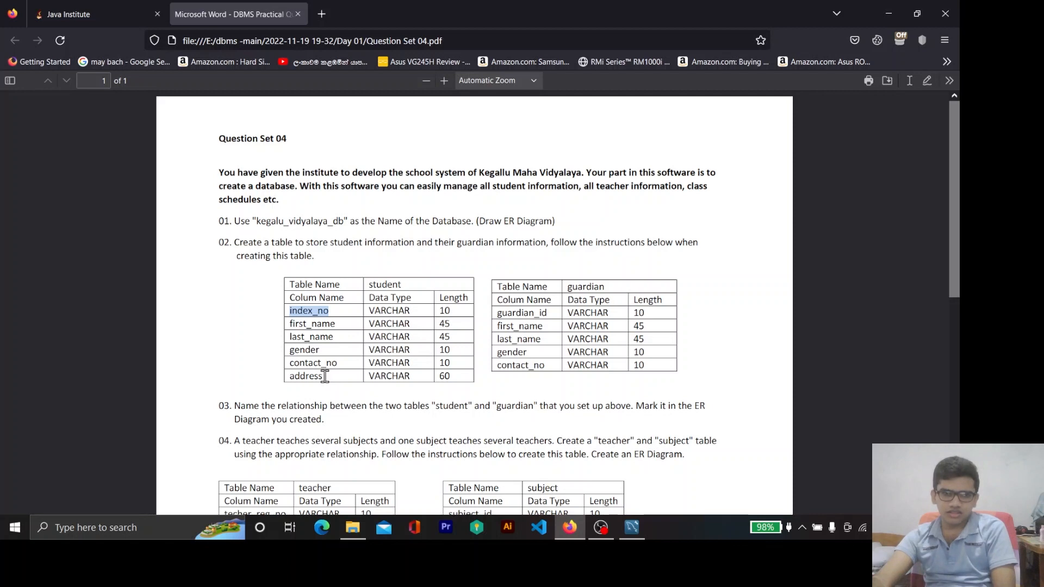
{"action": "double_click", "coordinate": [312, 363]}
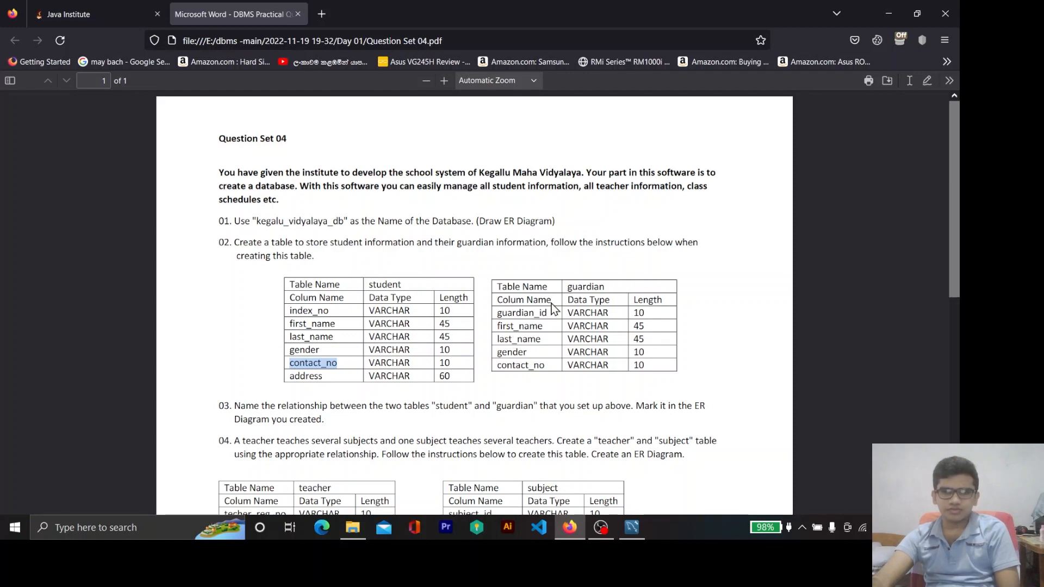
Step: Read question 04, focusing on the teacher and subject tables and how they relate to each other
{"action": "scroll", "coordinate": [444, 303], "scroll_direction": "down", "scroll_amount": 2}
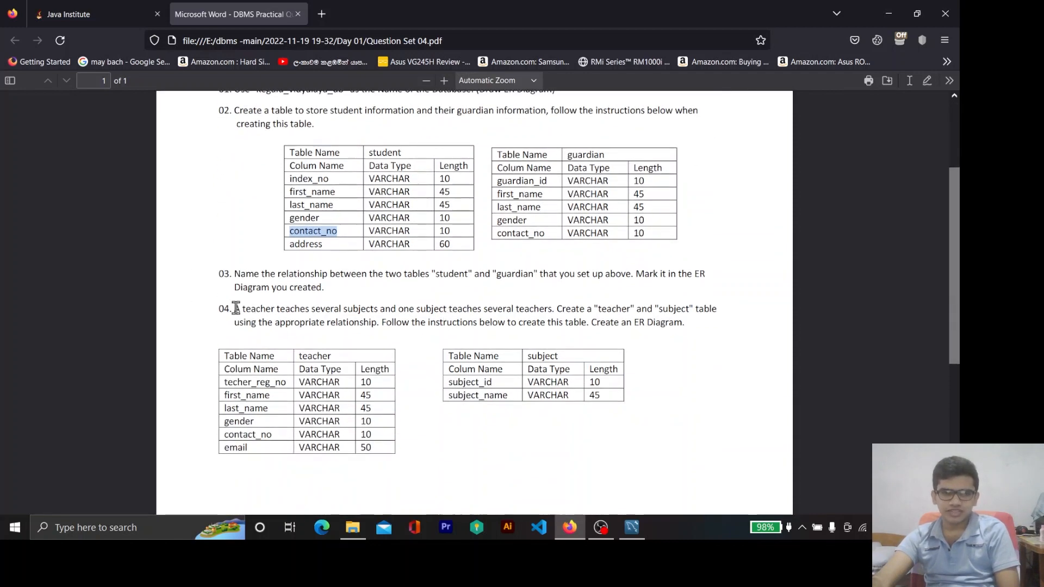
{"action": "left_click_drag", "start_coordinate": [235, 310], "coordinate": [527, 343]}
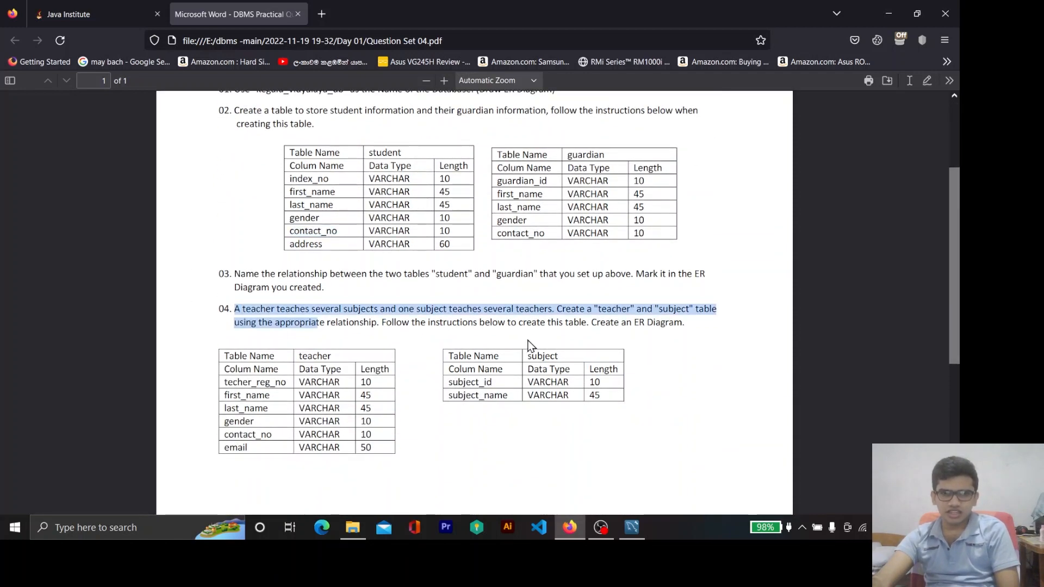
{"action": "left_click", "coordinate": [367, 343]}
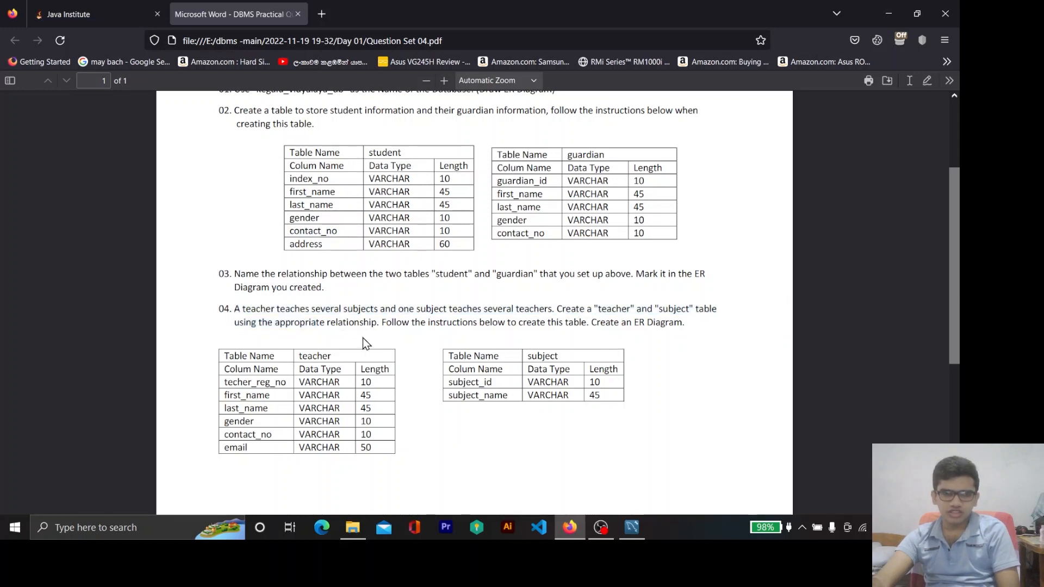
{"action": "scroll", "coordinate": [369, 341], "scroll_direction": "down", "scroll_amount": 2}
{"action": "scroll", "coordinate": [369, 341], "scroll_direction": "up", "scroll_amount": 2}
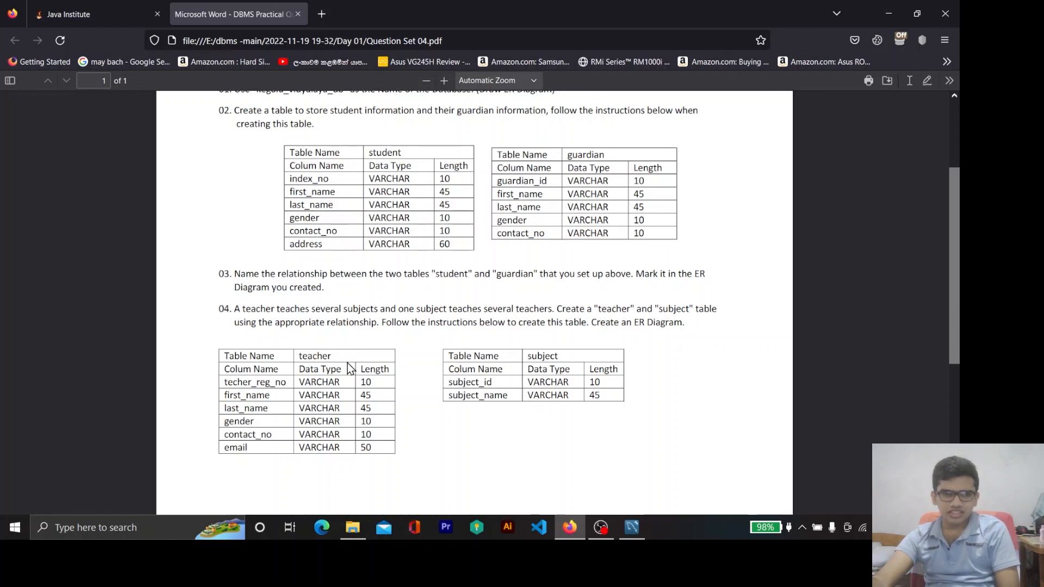
{"action": "double_click", "coordinate": [312, 355]}
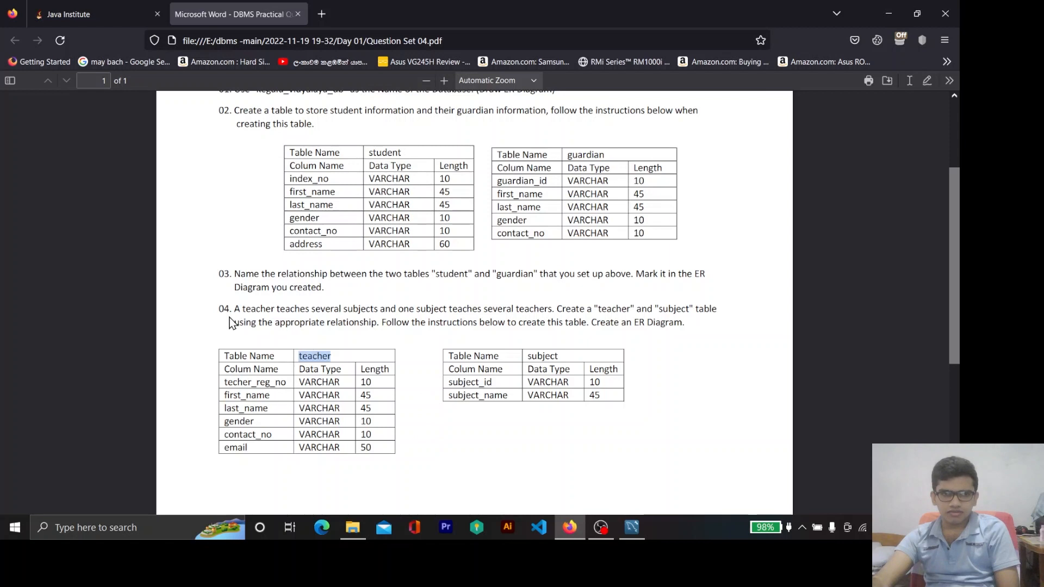
{"action": "left_click_drag", "start_coordinate": [233, 308], "coordinate": [554, 311]}
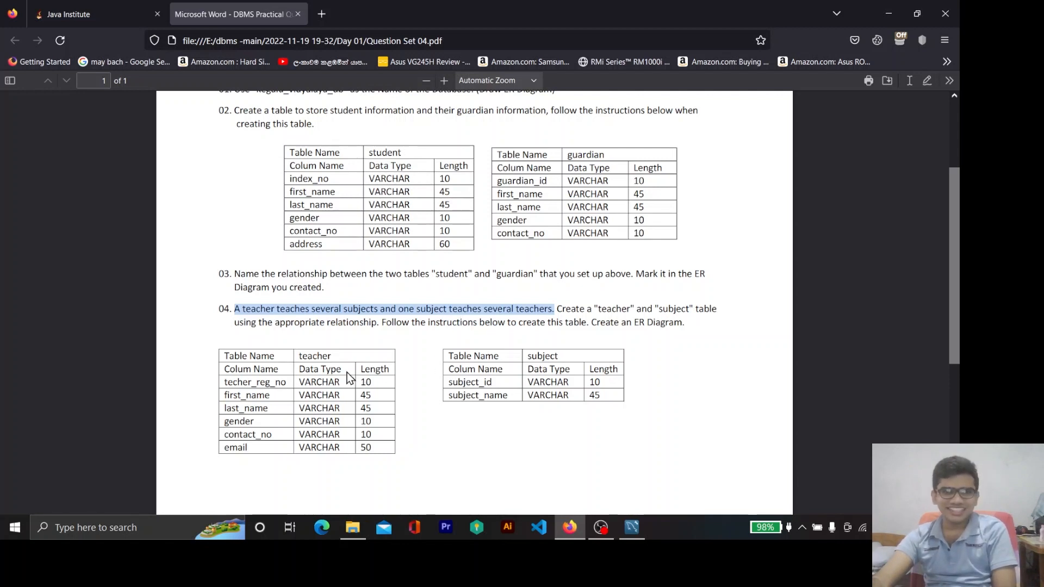
{"action": "left_click", "coordinate": [384, 430]}
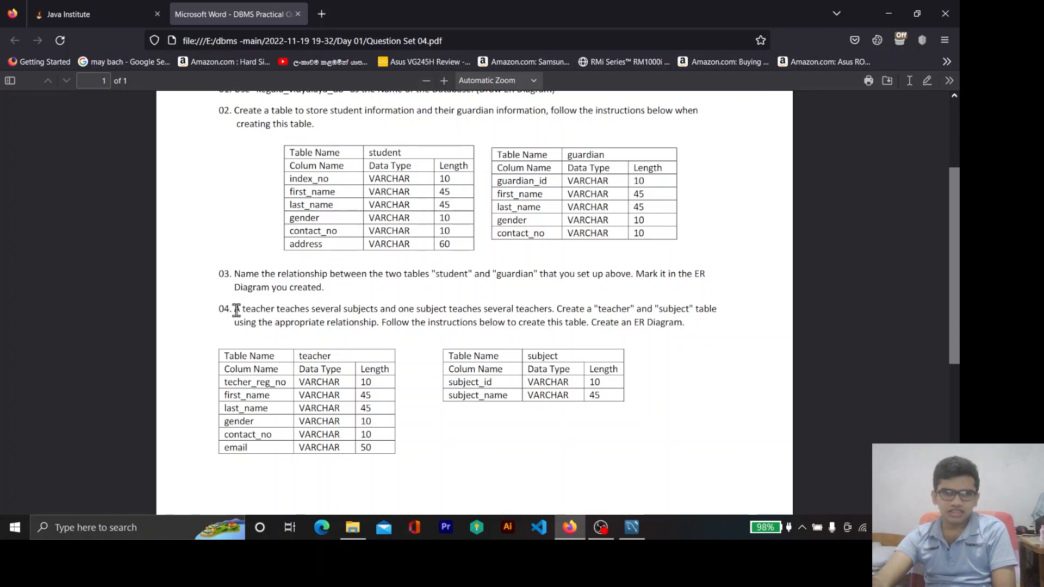
{"action": "left_click_drag", "start_coordinate": [236, 310], "coordinate": [554, 310]}
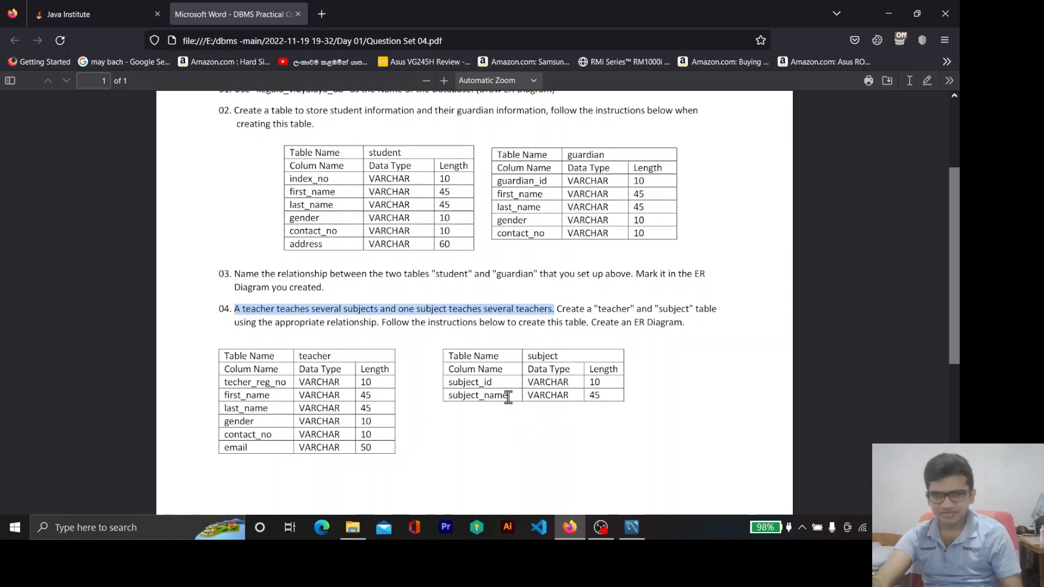
{"action": "scroll", "coordinate": [510, 390], "scroll_direction": "up", "scroll_amount": 2}
{"action": "scroll", "coordinate": [513, 395], "scroll_direction": "up", "scroll_amount": 2}
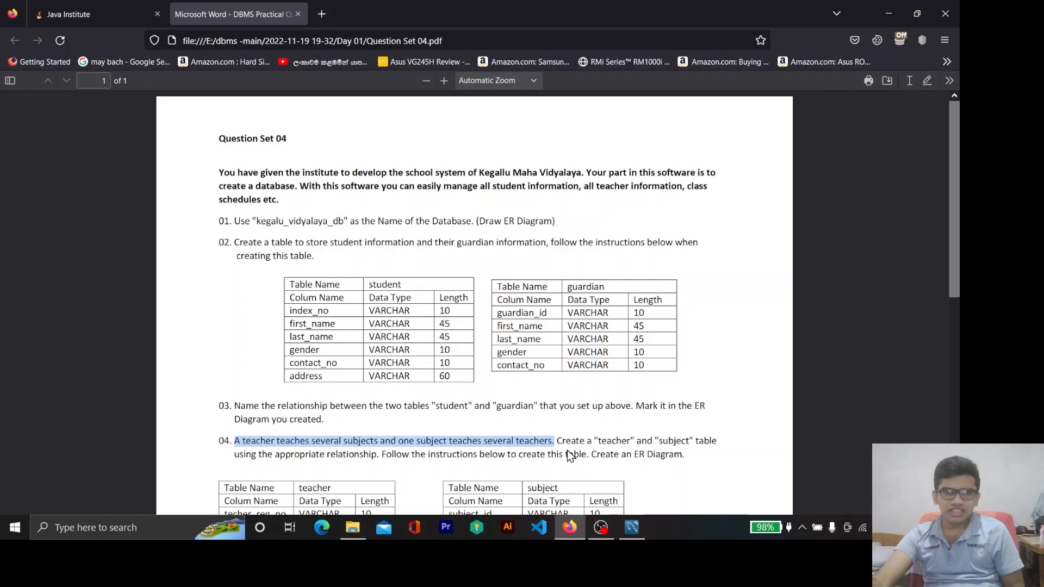
Step: Switch to MySQL Workbench, open the test_1 connection and create a new model
{"action": "mouse_move", "coordinate": [631, 528]}
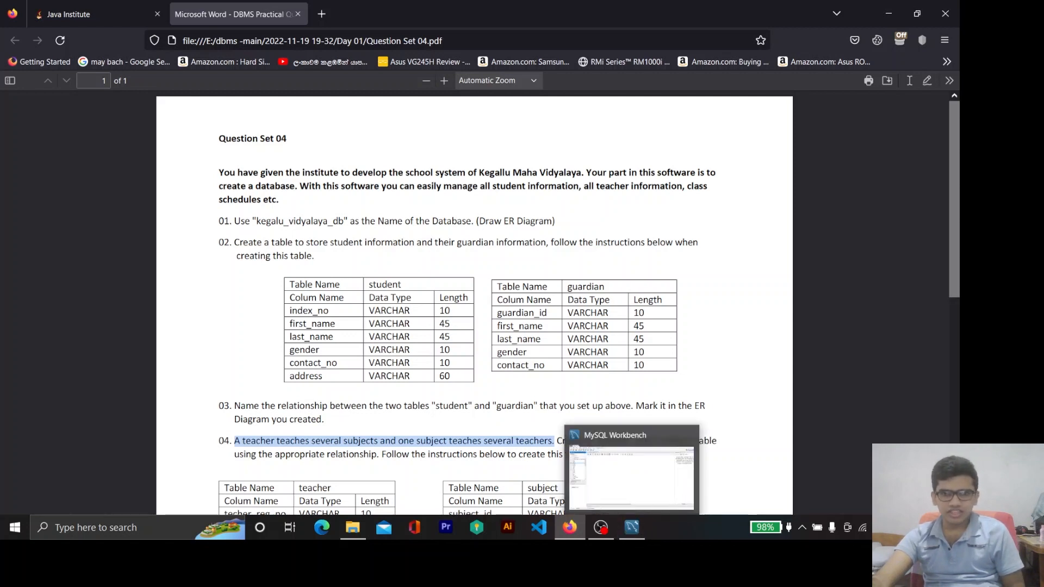
{"action": "left_click", "coordinate": [645, 523]}
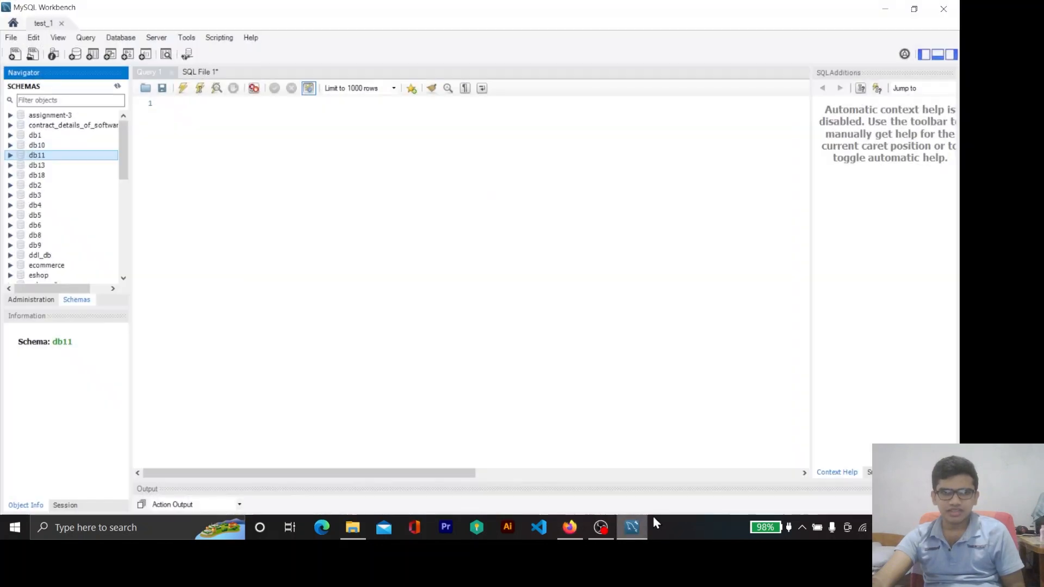
{"action": "left_click", "coordinate": [13, 23]}
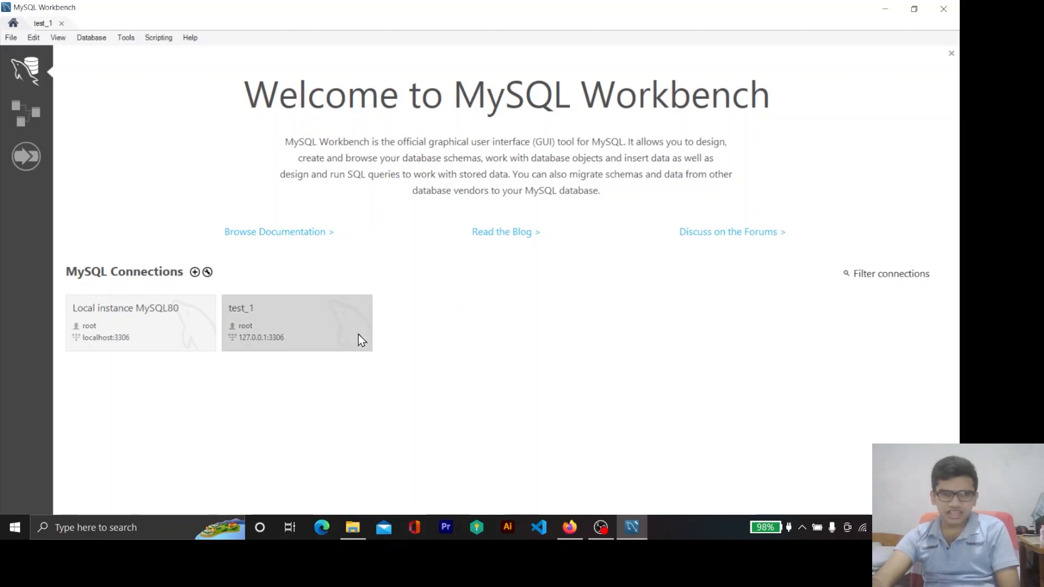
{"action": "left_click", "coordinate": [289, 344]}
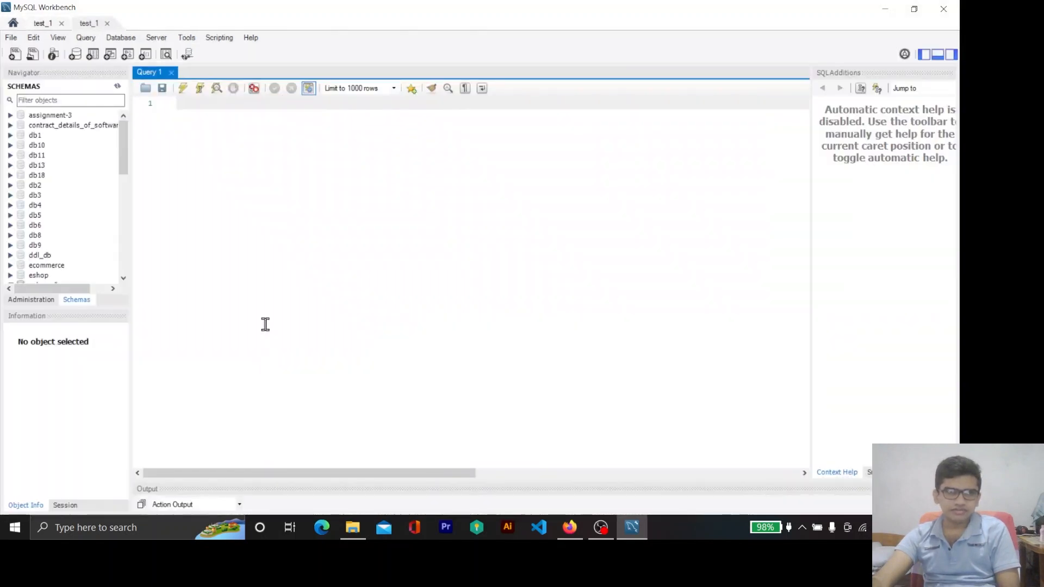
{"action": "left_click", "coordinate": [12, 38]}
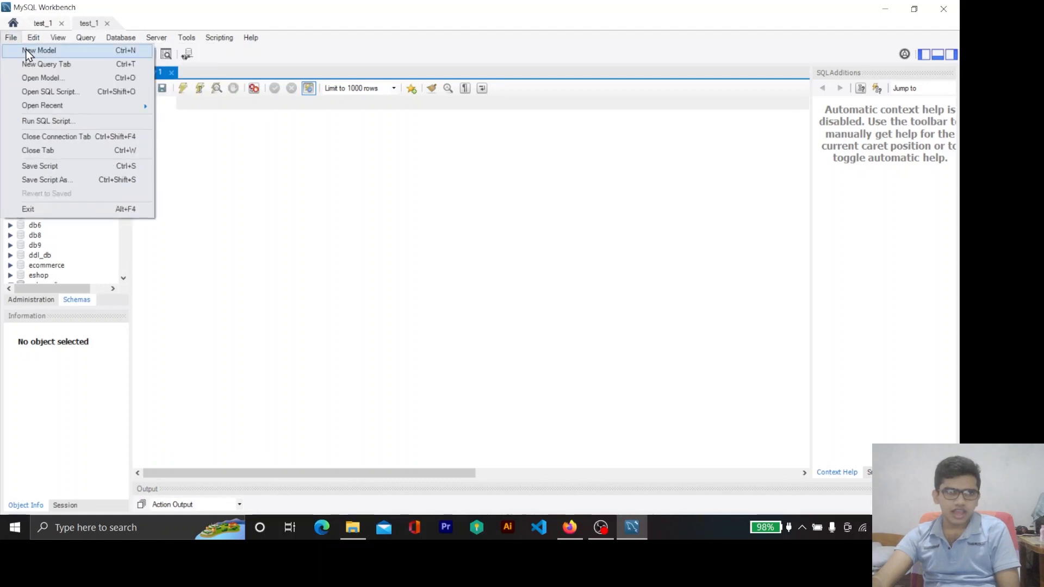
{"action": "left_click", "coordinate": [27, 49]}
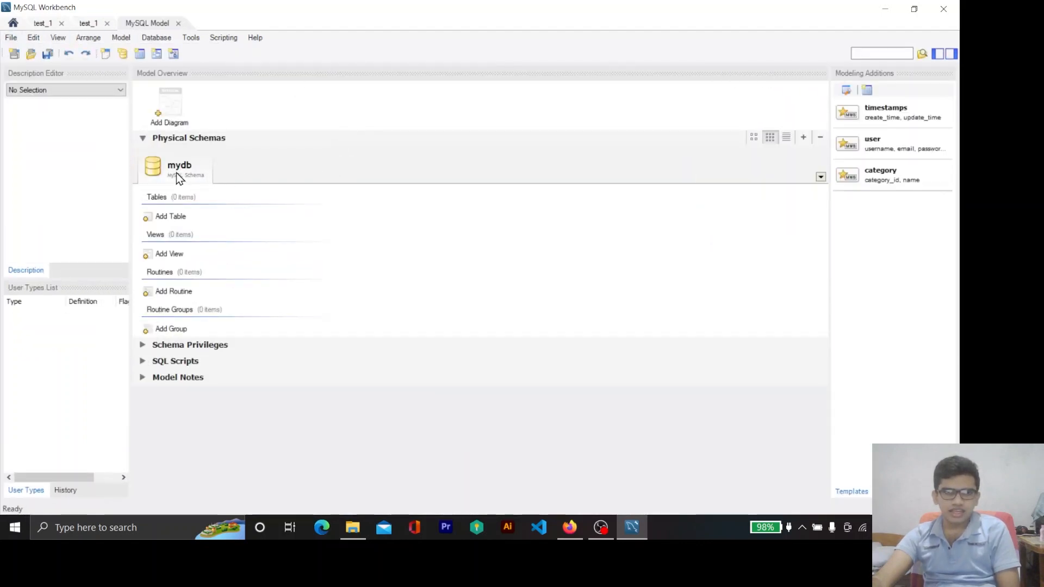
Step: Rename the mydb schema to kegalu_vidyalaya_db, copying the name from question 01 of the PDF in Firefox
{"action": "right_click", "coordinate": [176, 172]}
{"action": "left_click", "coordinate": [262, 231]}
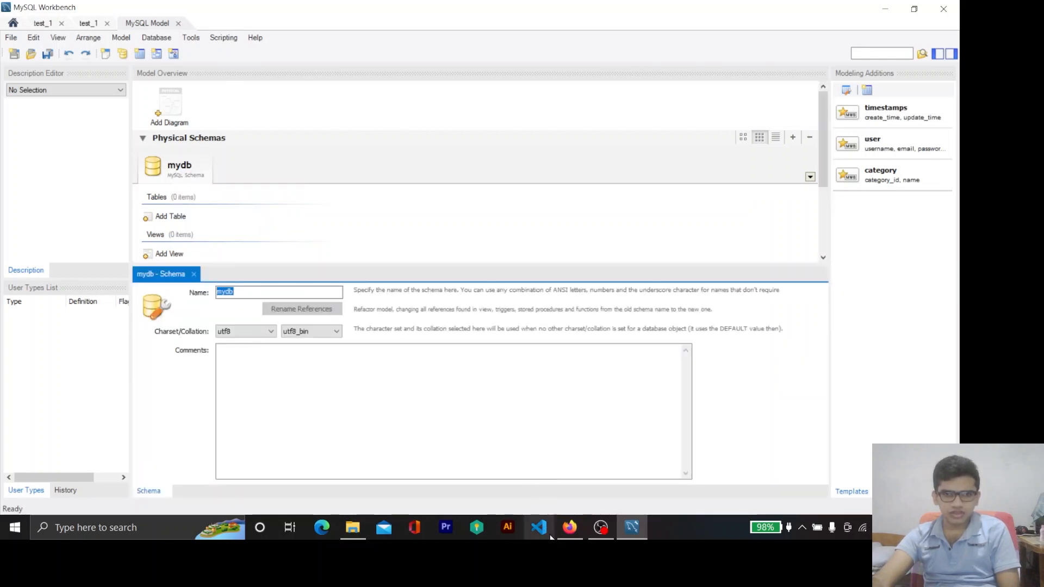
{"action": "left_click", "coordinate": [569, 527]}
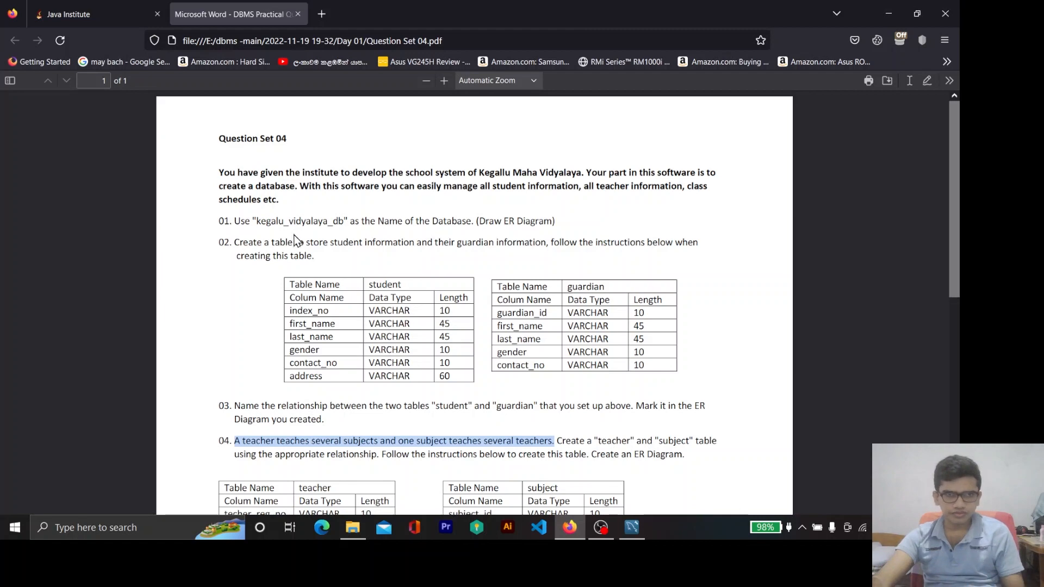
{"action": "double_click", "coordinate": [296, 221]}
{"action": "key", "text": "ctrl+c"}
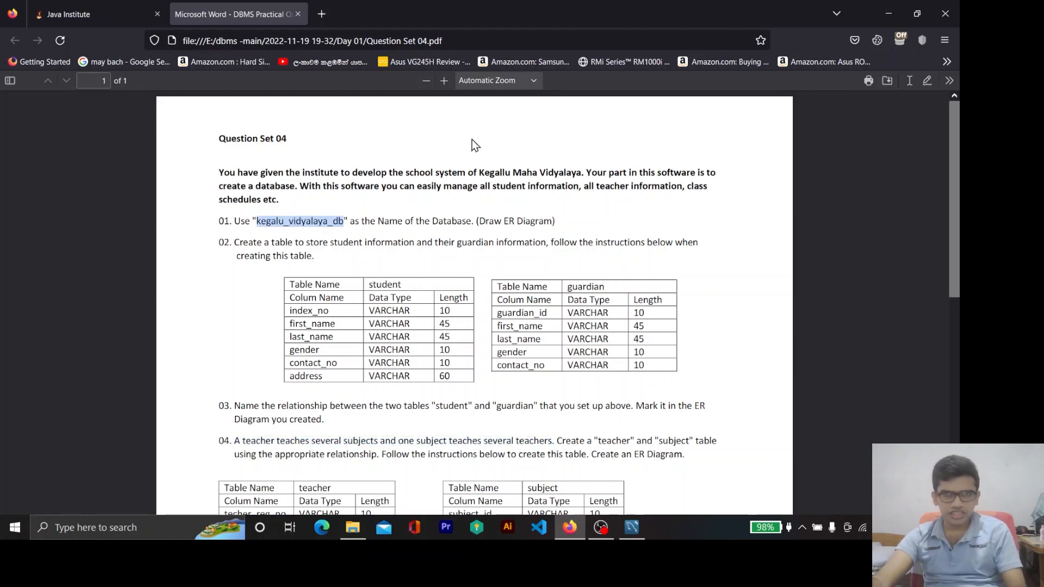
{"action": "left_click", "coordinate": [891, 10]}
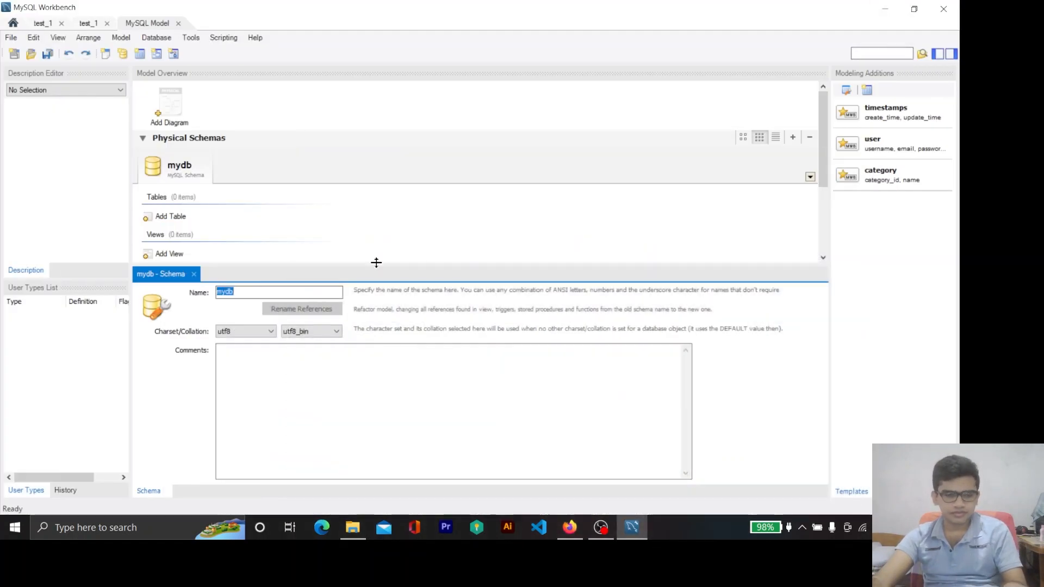
{"action": "key", "text": "ctrl+v"}
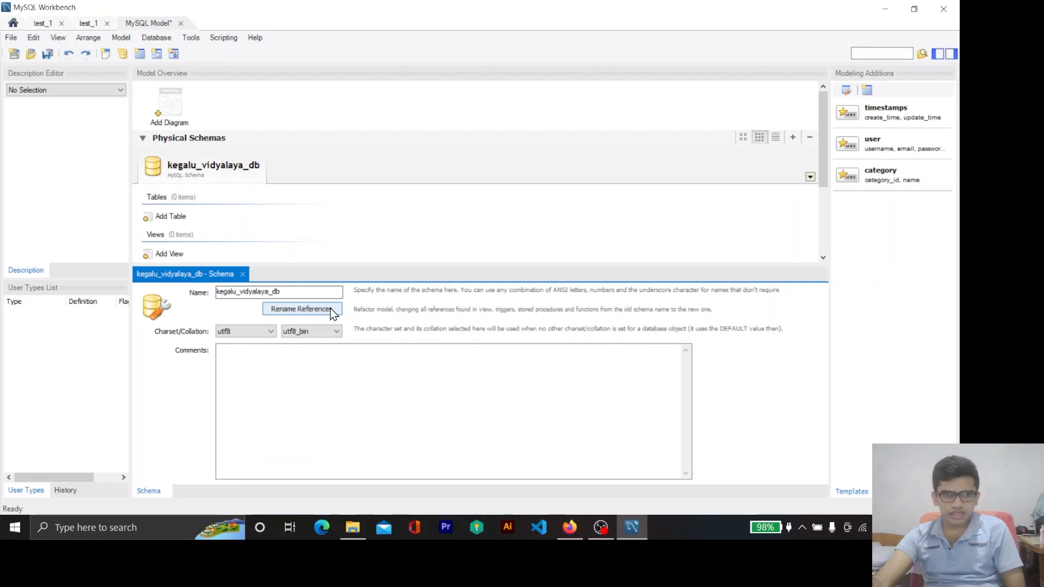
Step: Update the model's references to the new schema name and add an EER diagram
{"action": "left_click", "coordinate": [334, 314]}
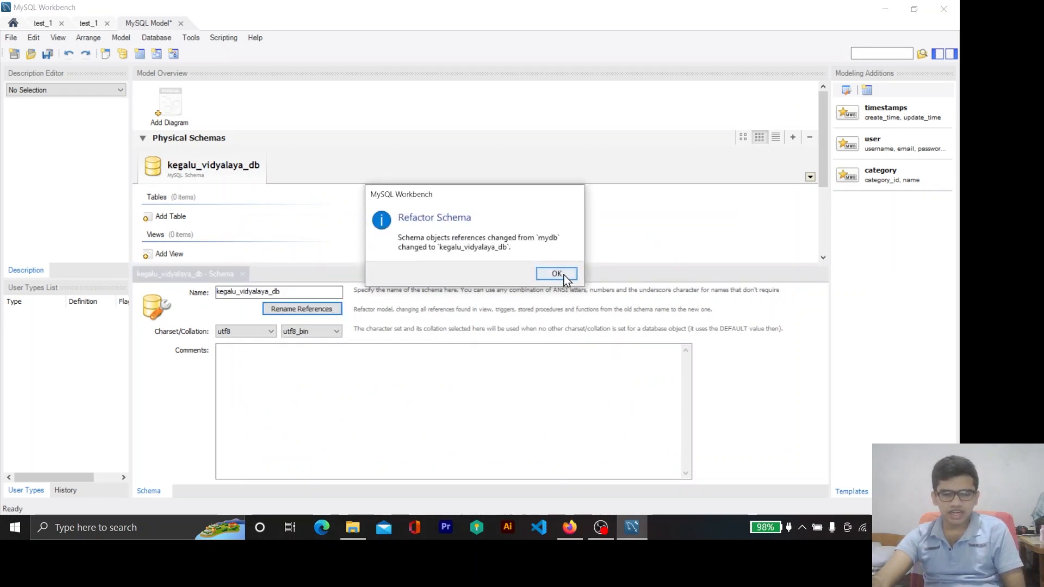
{"action": "left_click", "coordinate": [557, 273]}
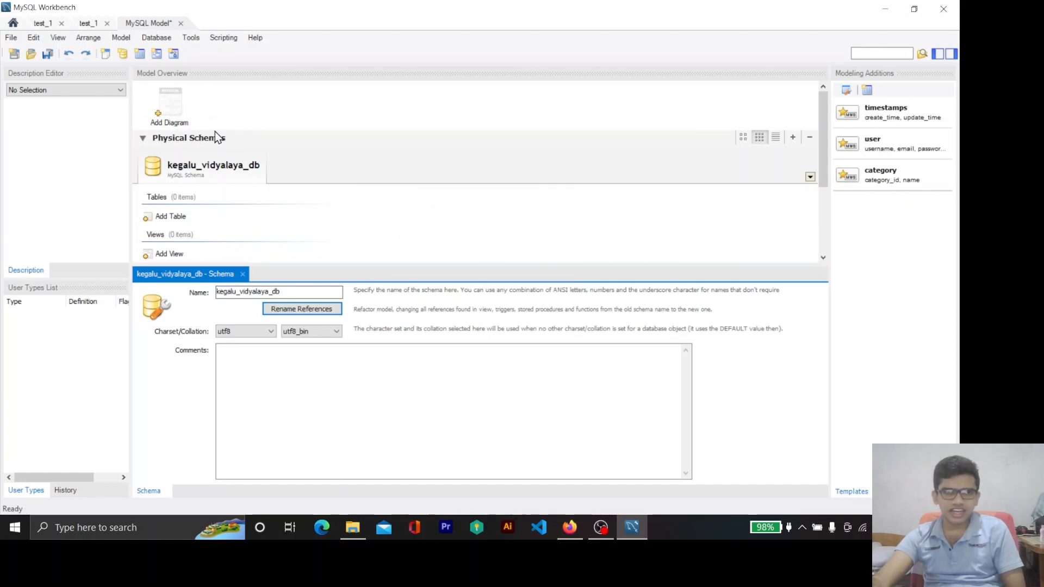
{"action": "double_click", "coordinate": [170, 109]}
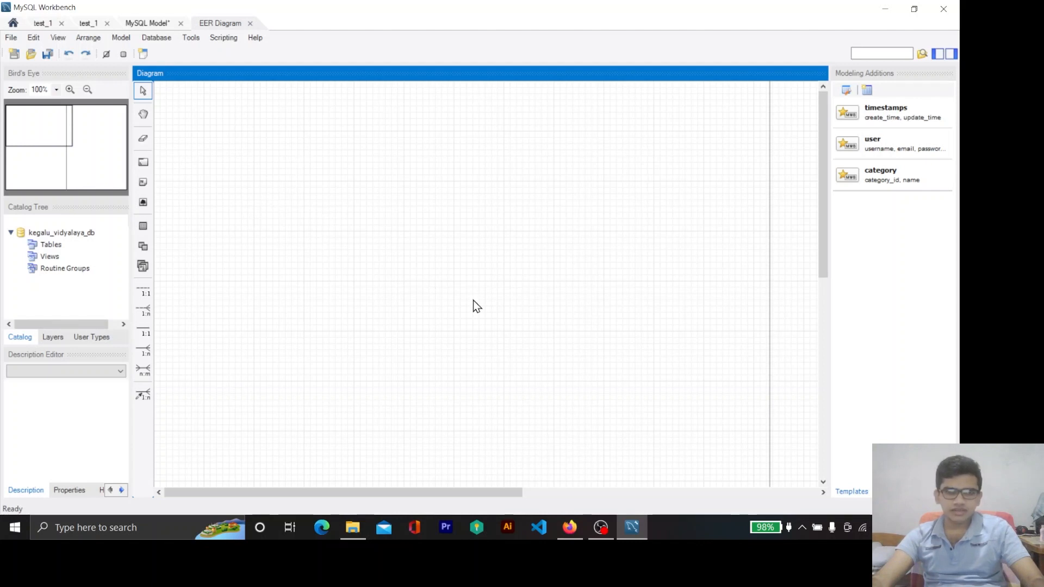
Step: Check question 02 in the Firefox PDF, return to MySQL Workbench and place two new tables side by side on the diagram
{"action": "left_click", "coordinate": [569, 528]}
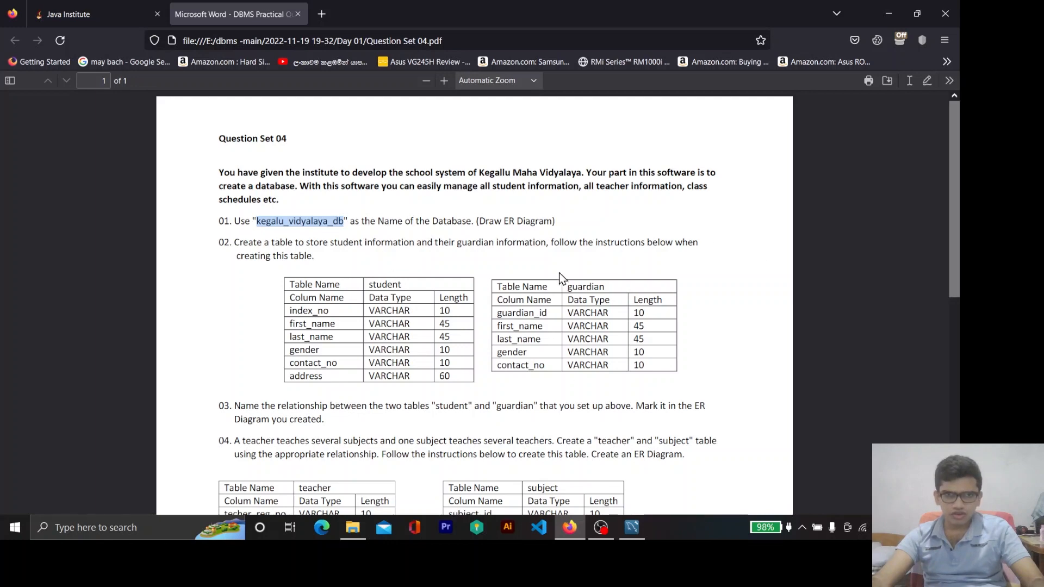
{"action": "left_click", "coordinate": [898, 12]}
{"action": "key", "text": "t"}
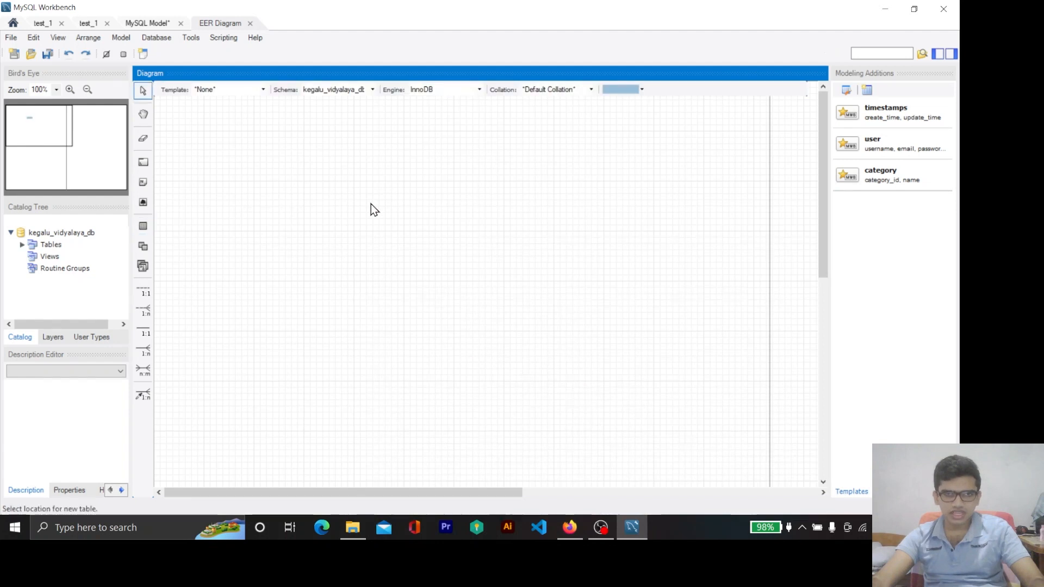
{"action": "left_click", "coordinate": [371, 204]}
{"action": "key", "text": "t"}
{"action": "left_click", "coordinate": [532, 213]}
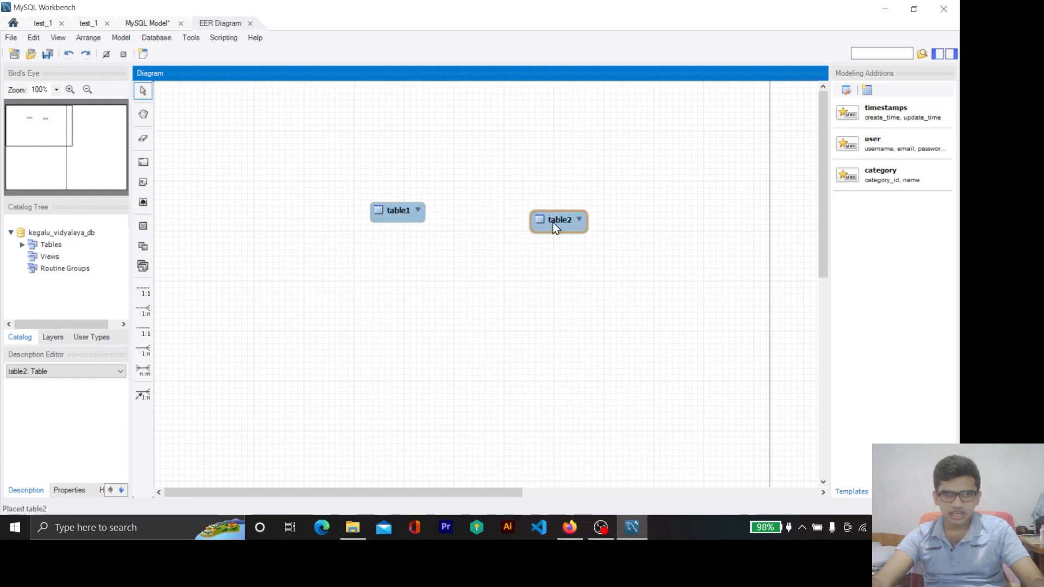
{"action": "left_click_drag", "start_coordinate": [552, 221], "coordinate": [498, 210]}
Step: Rename table1 as student, copying the name from question 02 of the PDF in Firefox
{"action": "double_click", "coordinate": [411, 214]}
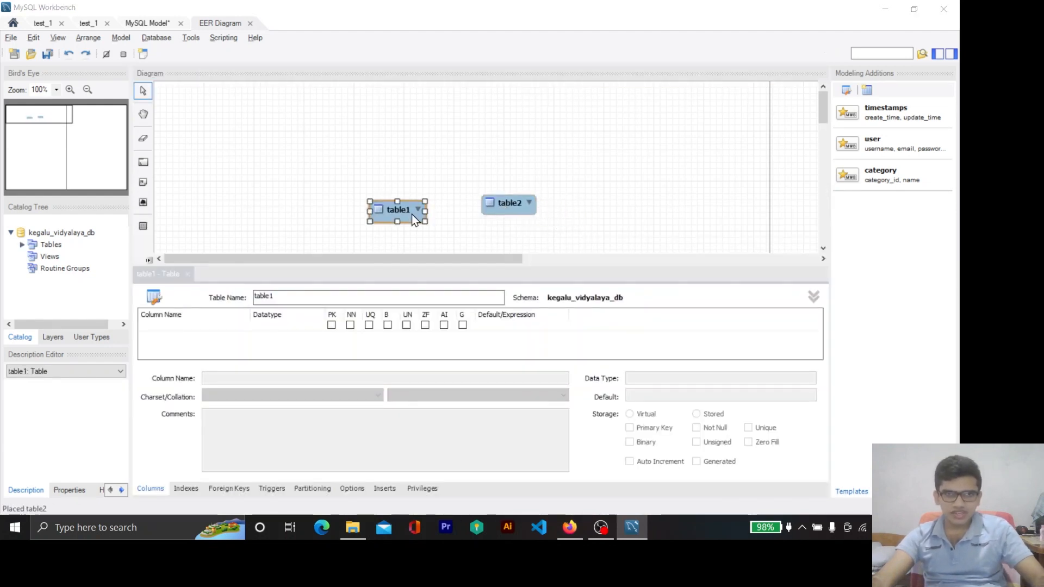
{"action": "key", "text": "alt+Tab"}
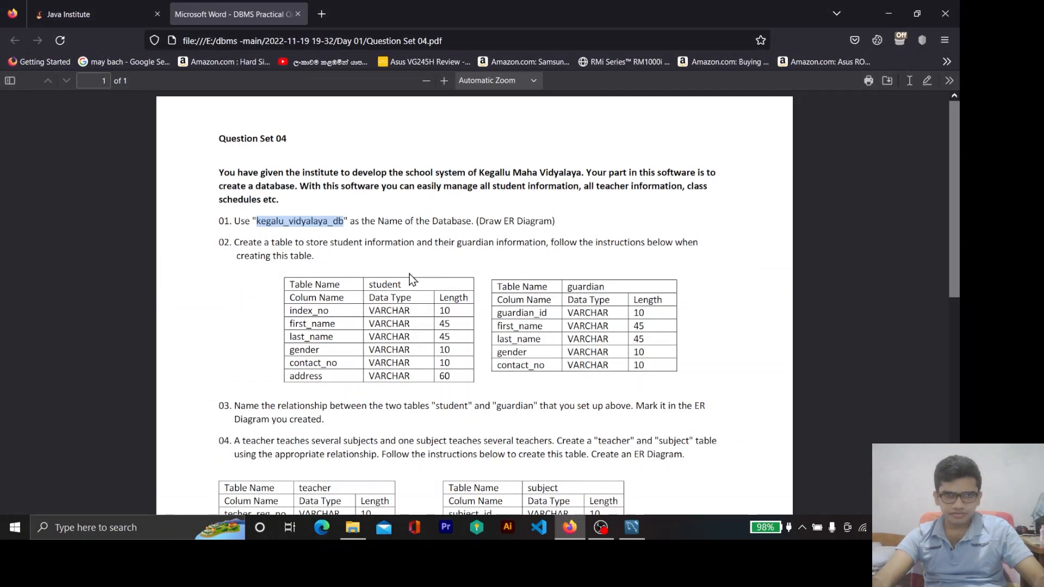
{"action": "scroll", "coordinate": [413, 277], "scroll_direction": "down", "scroll_amount": 1}
{"action": "double_click", "coordinate": [385, 218]}
{"action": "key", "text": "ctrl+c"}
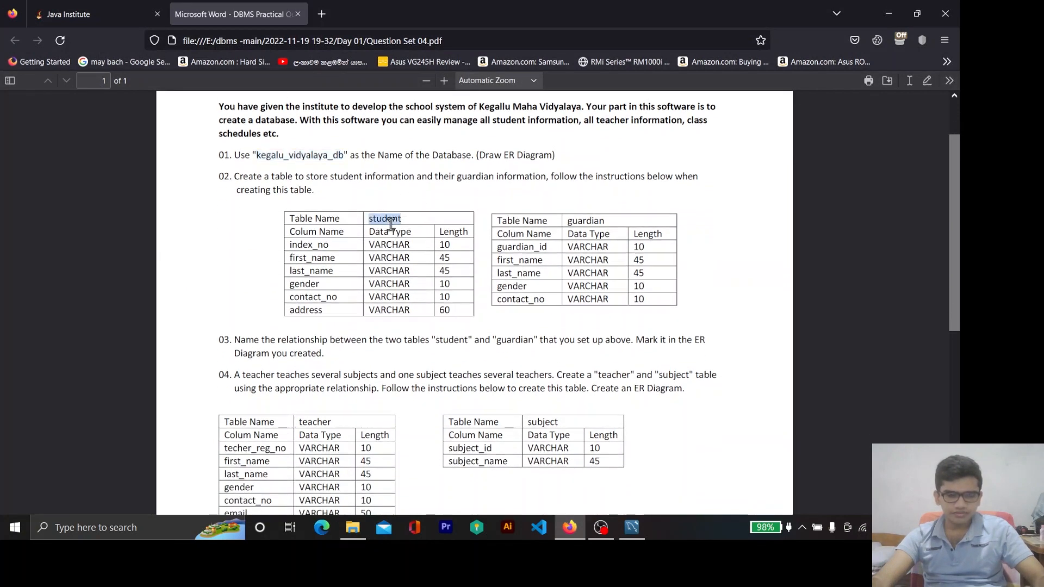
{"action": "left_click", "coordinate": [887, 15]}
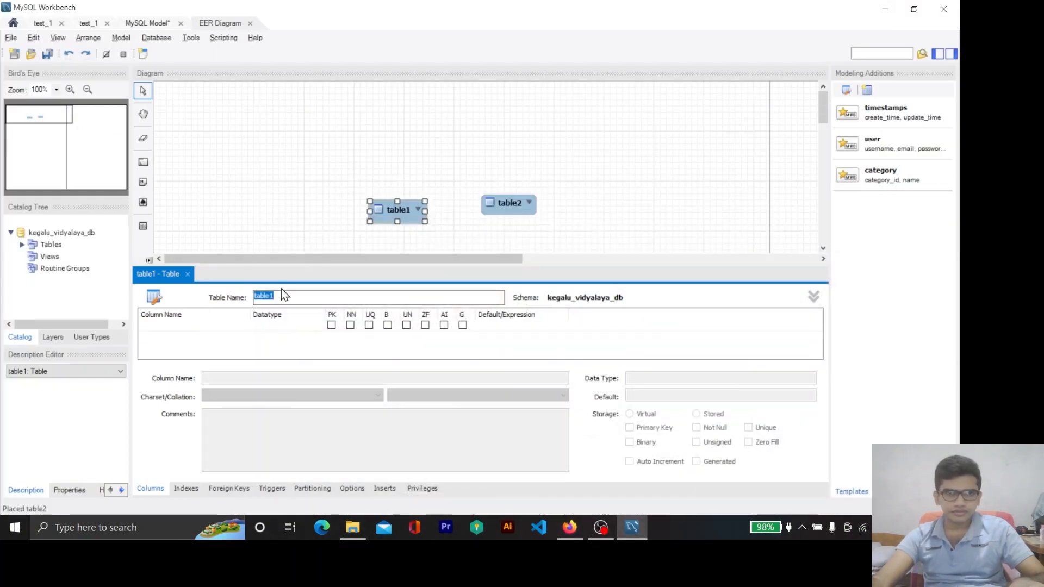
{"action": "key", "text": "ctrl+v"}
Step: Rename table2 as guardian, copying the name from the PDF in Firefox, and move both tables further up and left on the diagram
{"action": "left_click", "coordinate": [505, 210]}
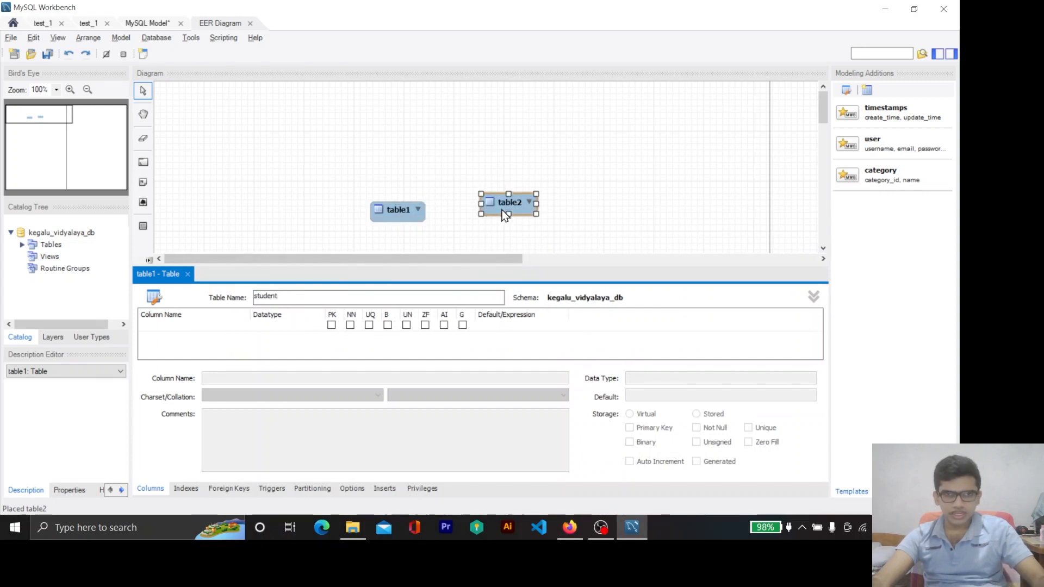
{"action": "double_click", "coordinate": [293, 296]}
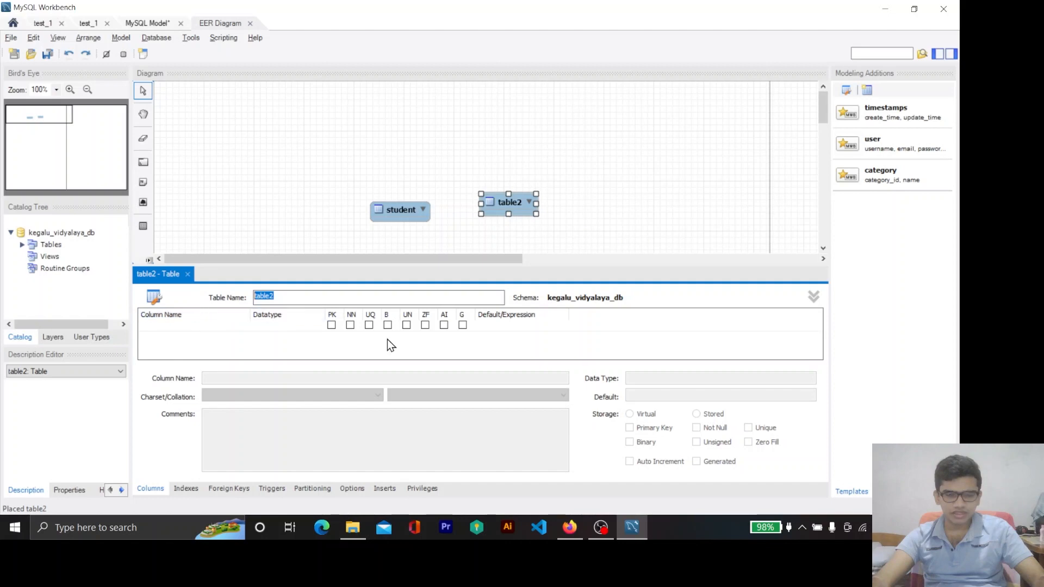
{"action": "key", "text": "alt+Tab"}
{"action": "double_click", "coordinate": [580, 220]}
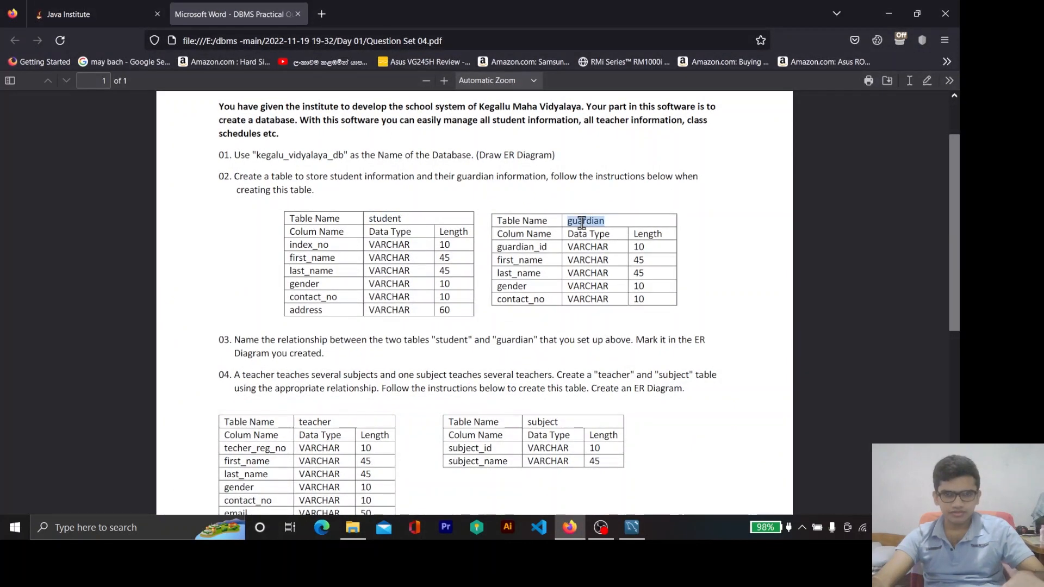
{"action": "key", "text": "ctrl+c"}
{"action": "left_click", "coordinate": [889, 13]}
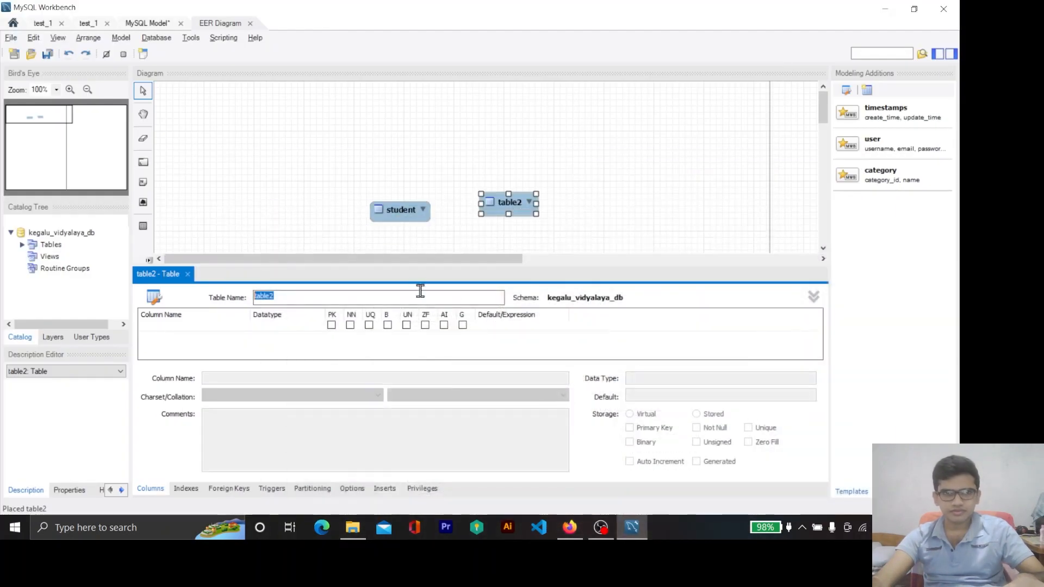
{"action": "key", "text": "ctrl+v"}
{"action": "left_click", "coordinate": [256, 225]}
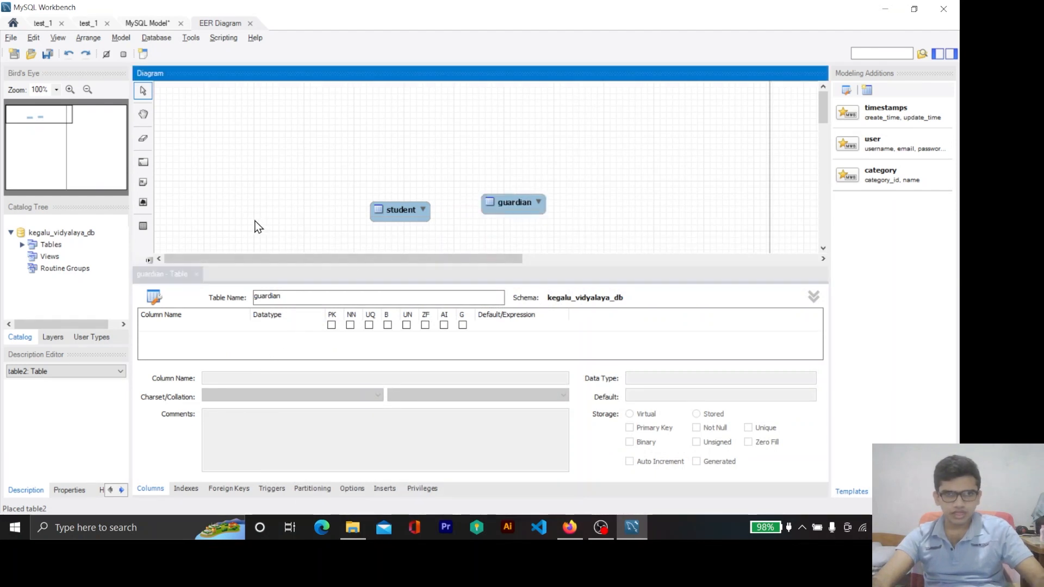
{"action": "left_click_drag", "start_coordinate": [409, 218], "coordinate": [347, 179]}
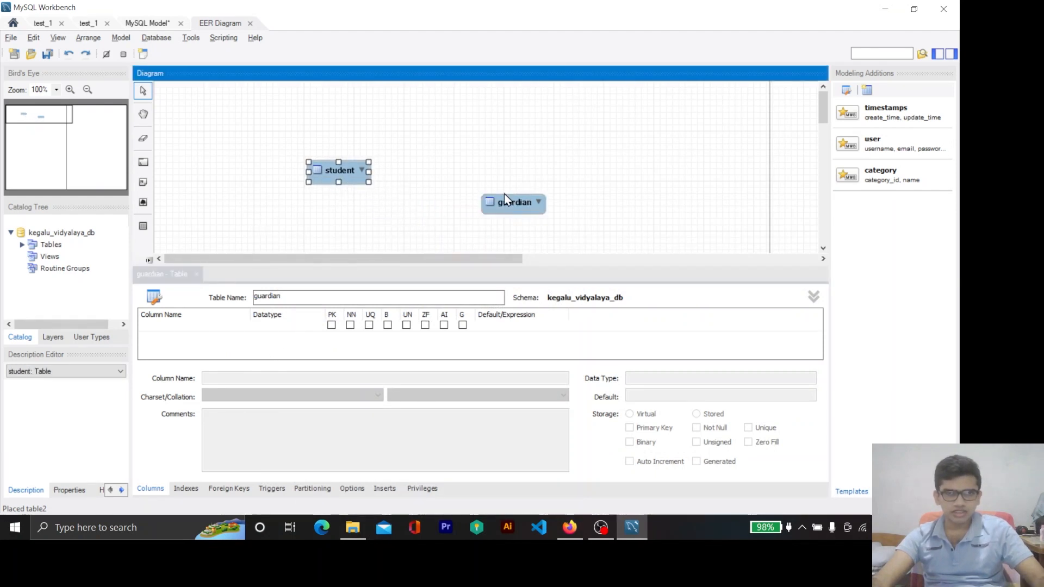
{"action": "left_click_drag", "start_coordinate": [503, 197], "coordinate": [455, 178]}
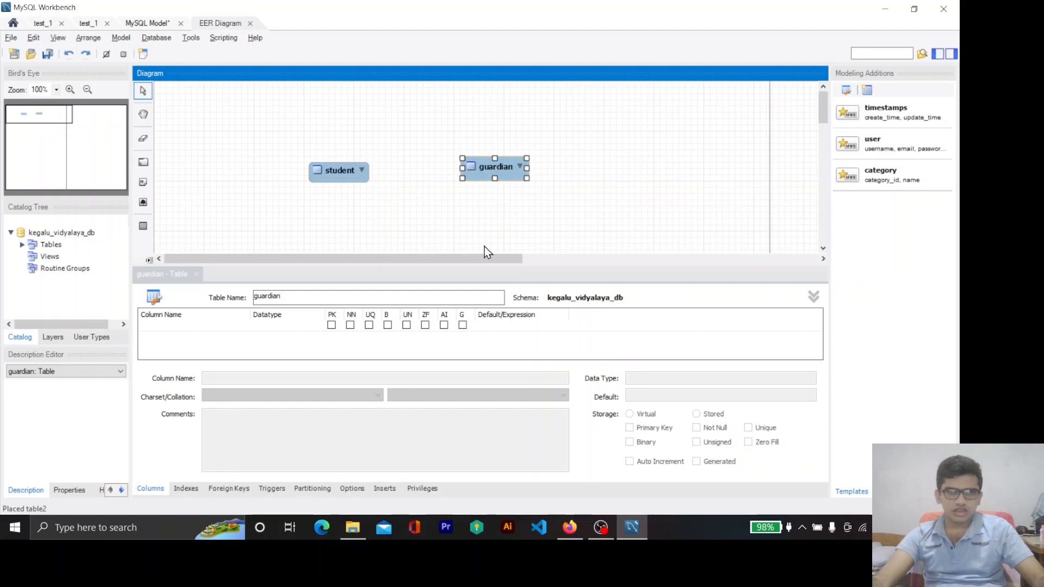
Step: Look up the first student column in the Firefox PDF and add it as index_no to the student table in MySQL Workbench
{"action": "key", "text": "alt+Tab"}
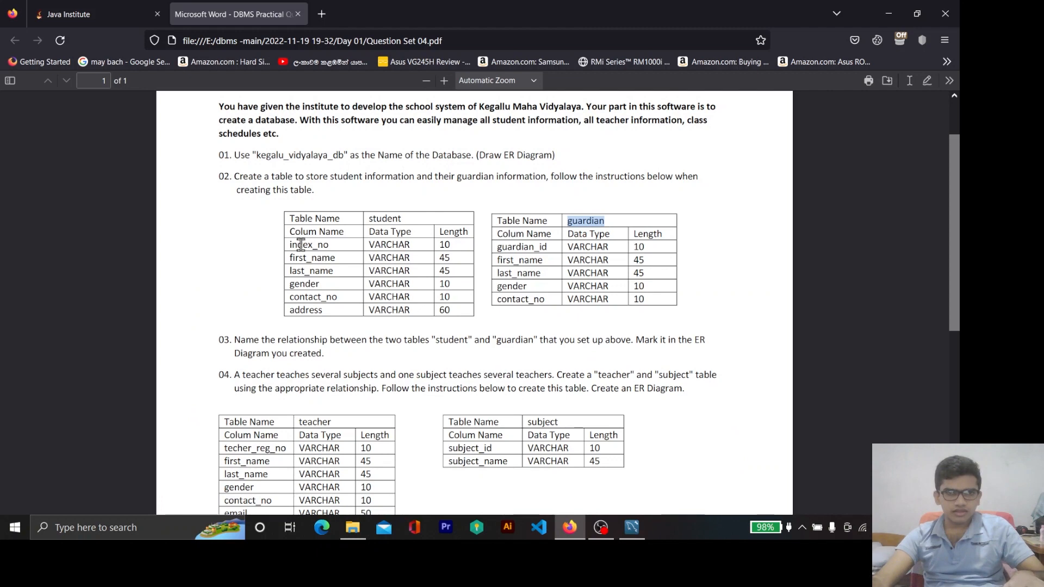
{"action": "double_click", "coordinate": [302, 244]}
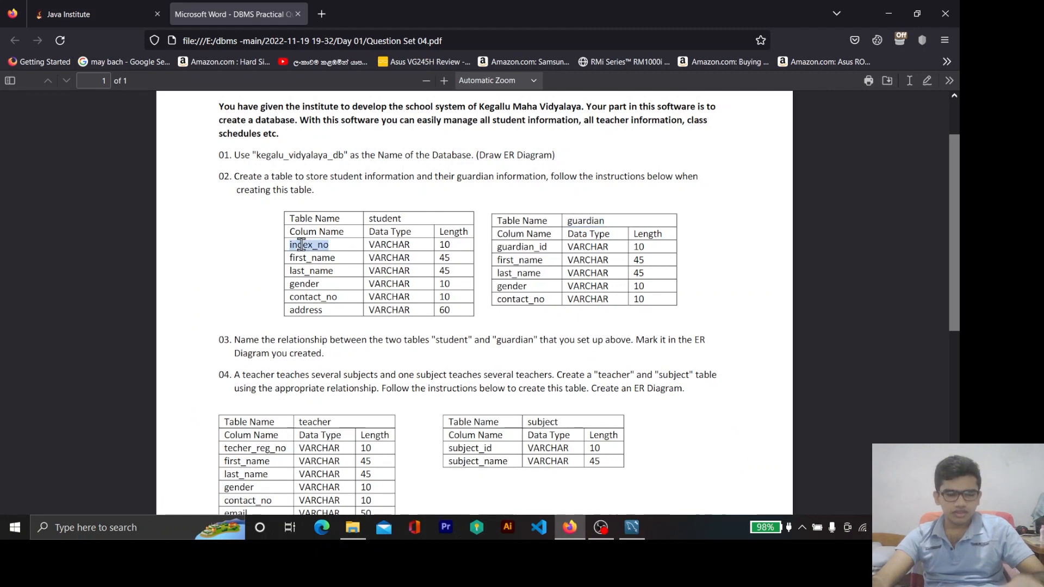
{"action": "left_click", "coordinate": [894, 15]}
{"action": "left_click", "coordinate": [342, 171]}
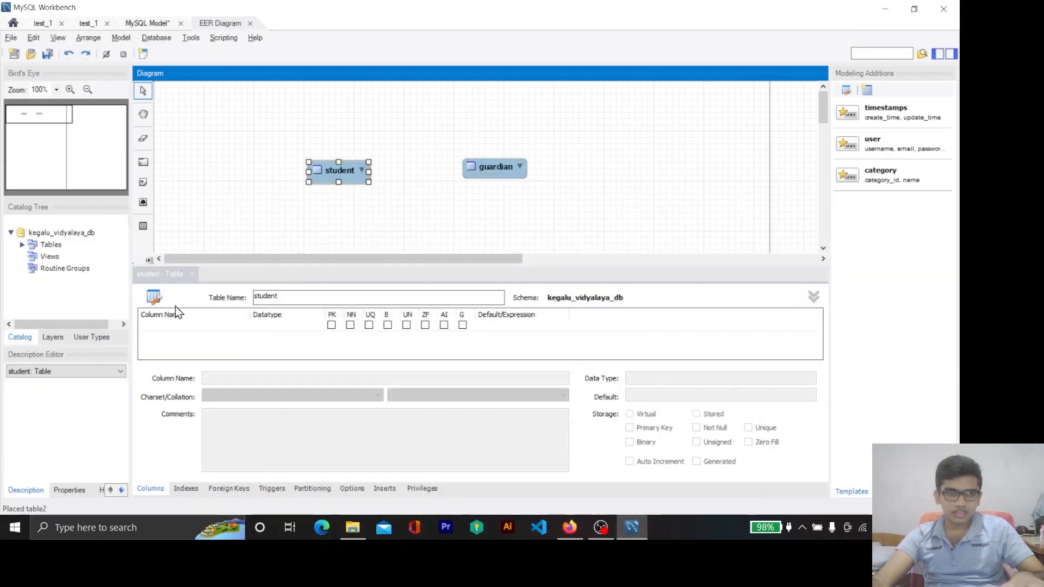
{"action": "double_click", "coordinate": [174, 326]}
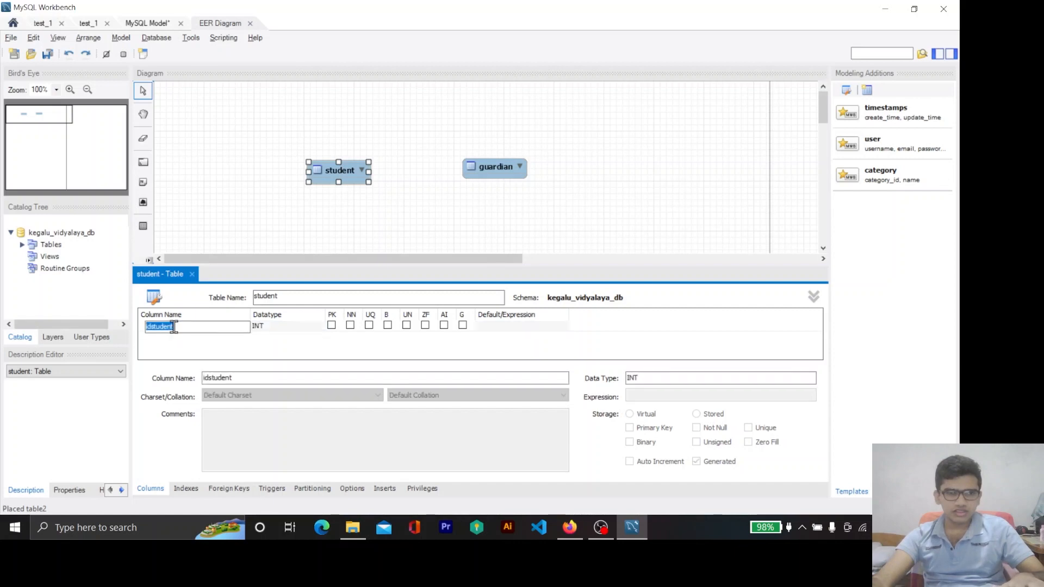
{"action": "type", "text": "index_no"}
{"action": "left_click", "coordinate": [207, 348]}
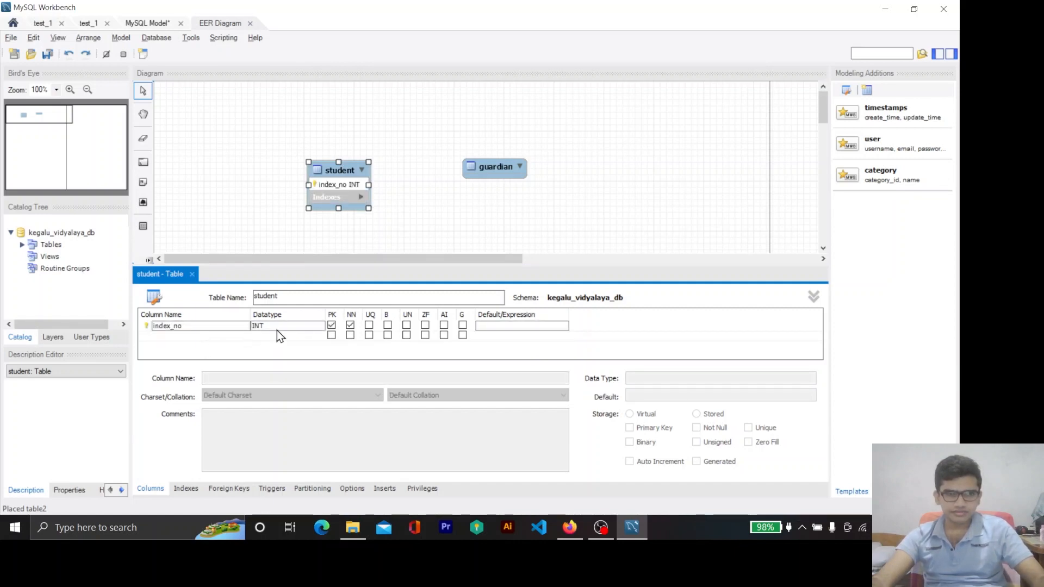
Step: Check the data type in the PDF and set the index_no column to VARCHAR(10)
{"action": "key", "text": "alt+Tab"}
{"action": "key", "text": "alt+Tab"}
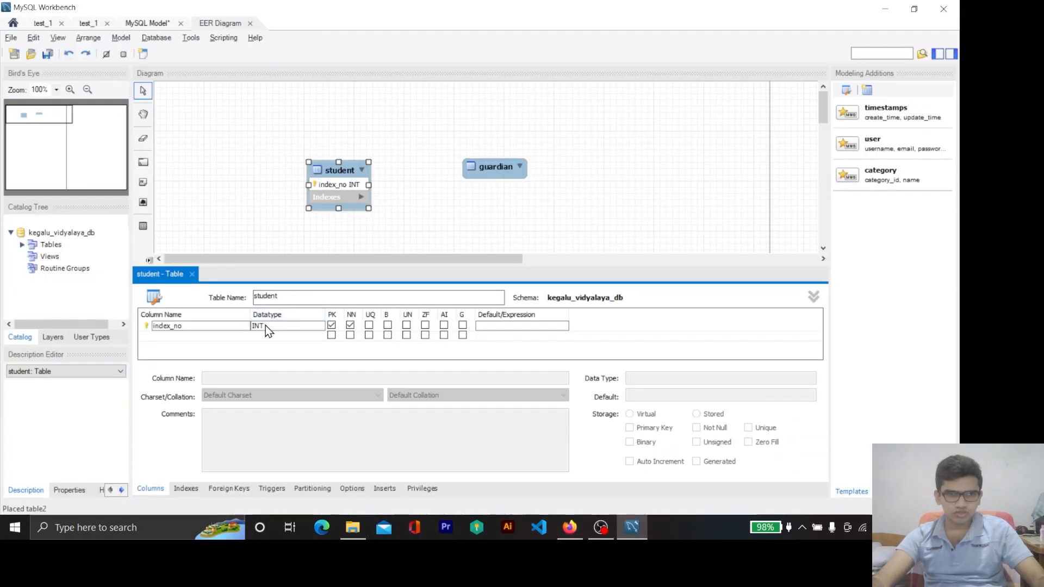
{"action": "double_click", "coordinate": [265, 325]}
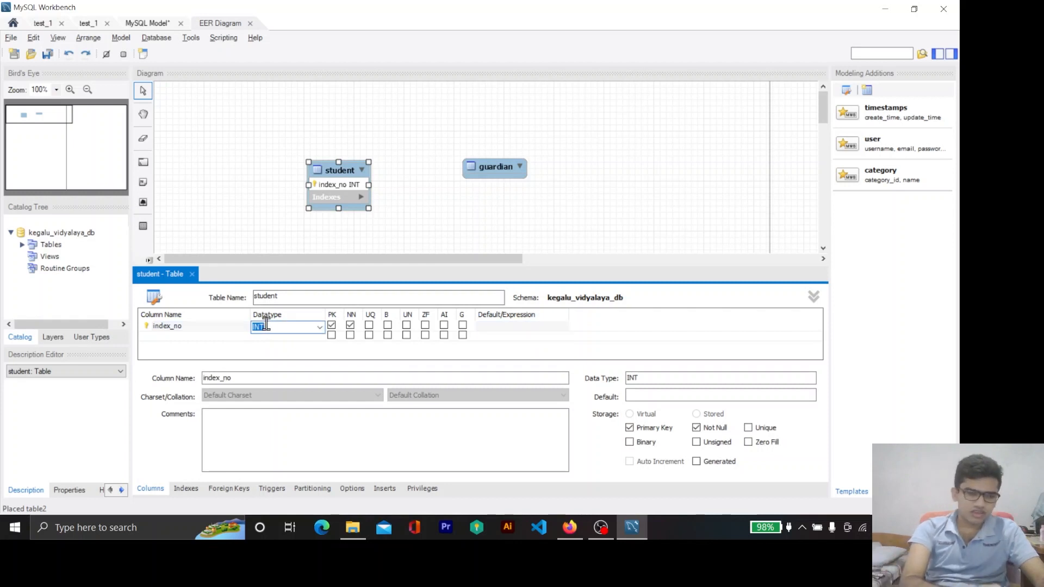
{"action": "key", "text": "Caps_Lock"}
{"action": "type", "text": "VARC"}
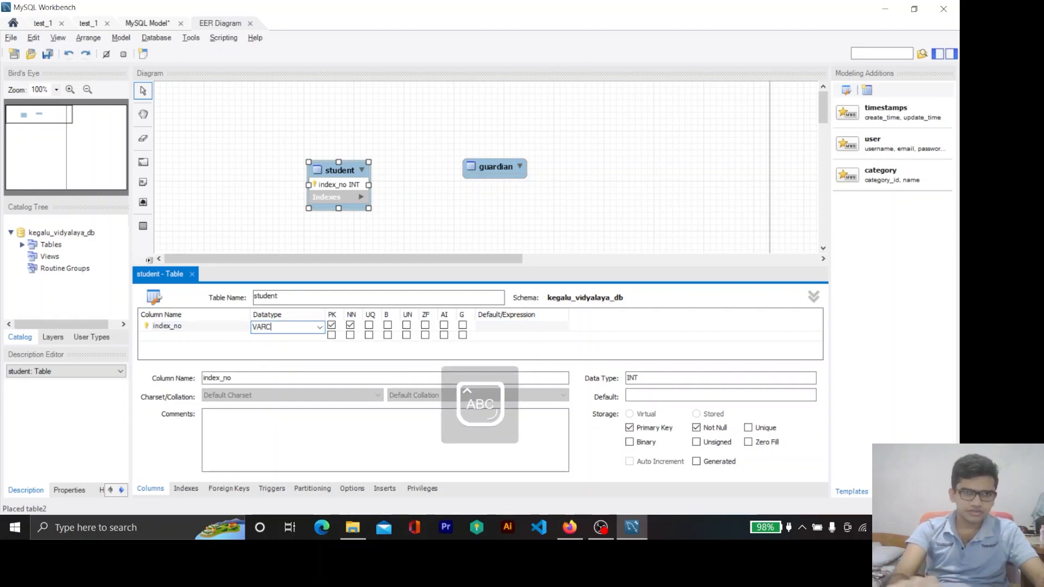
{"action": "type", "text": "HAR"}
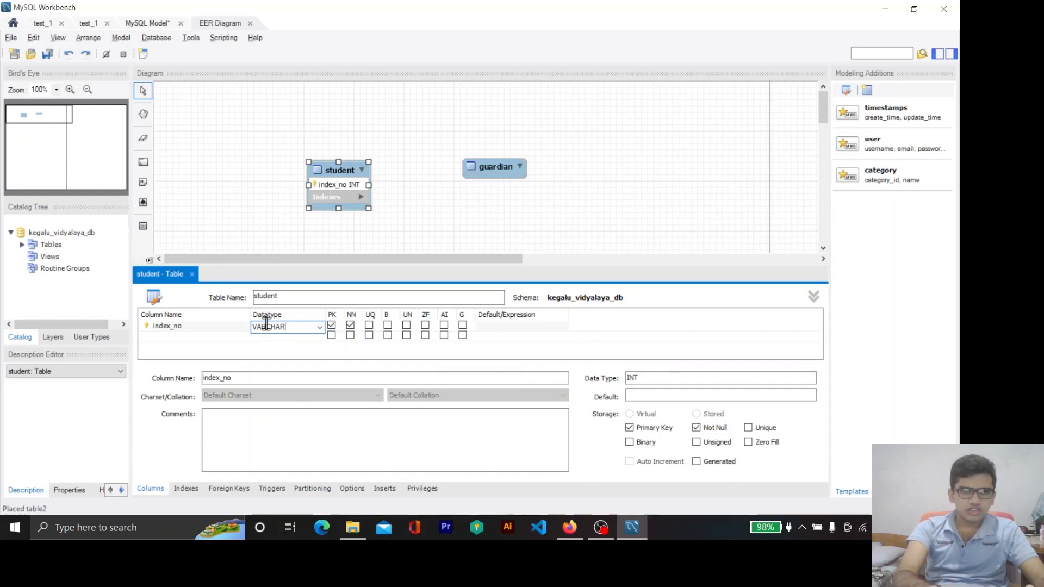
{"action": "type", "text": "()"}
{"action": "key", "text": "ctrl+a"}
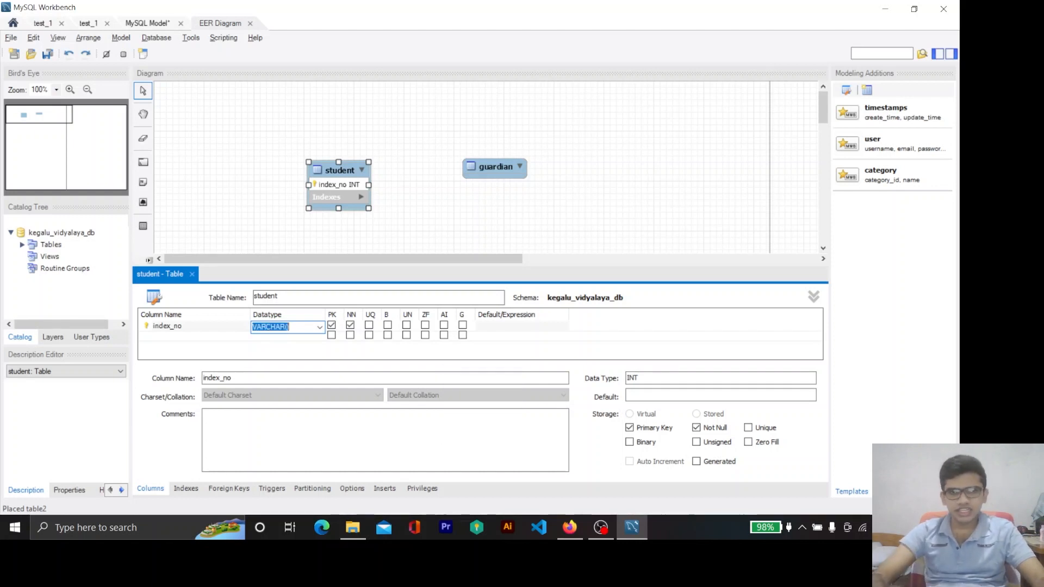
{"action": "key", "text": "Right"}
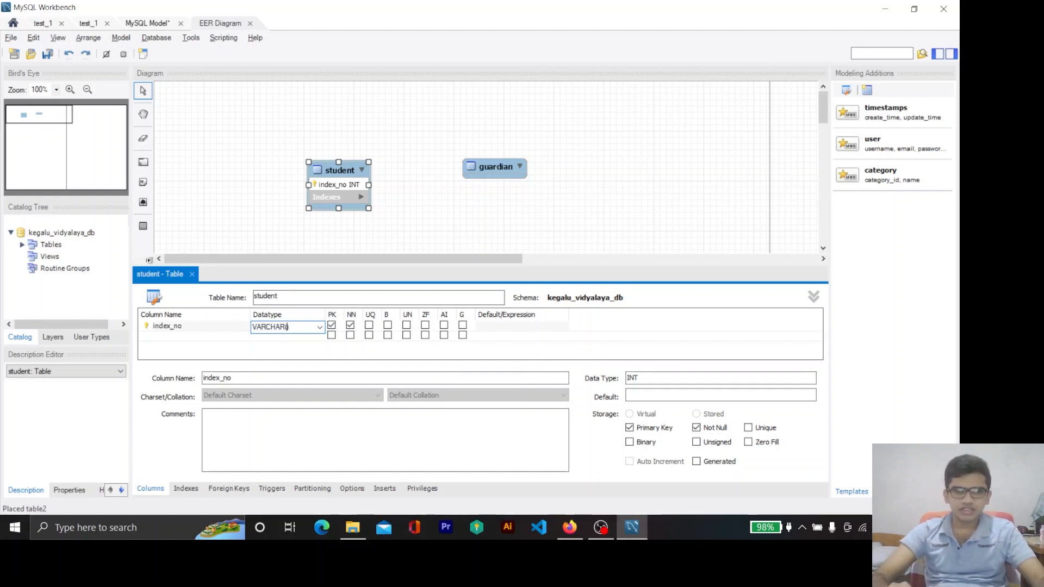
{"action": "type", "text": "10"}
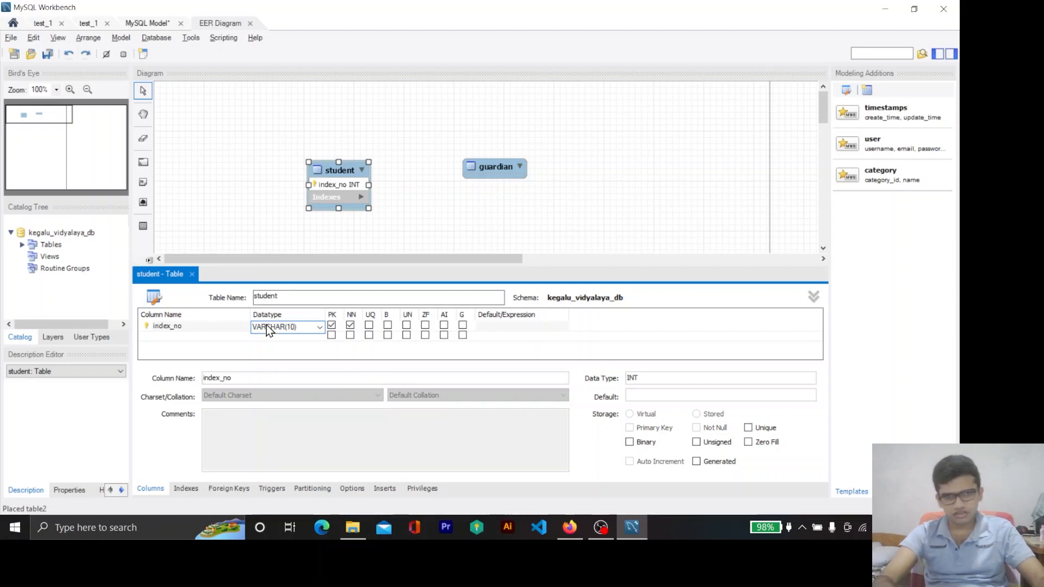
{"action": "key", "text": "Return"}
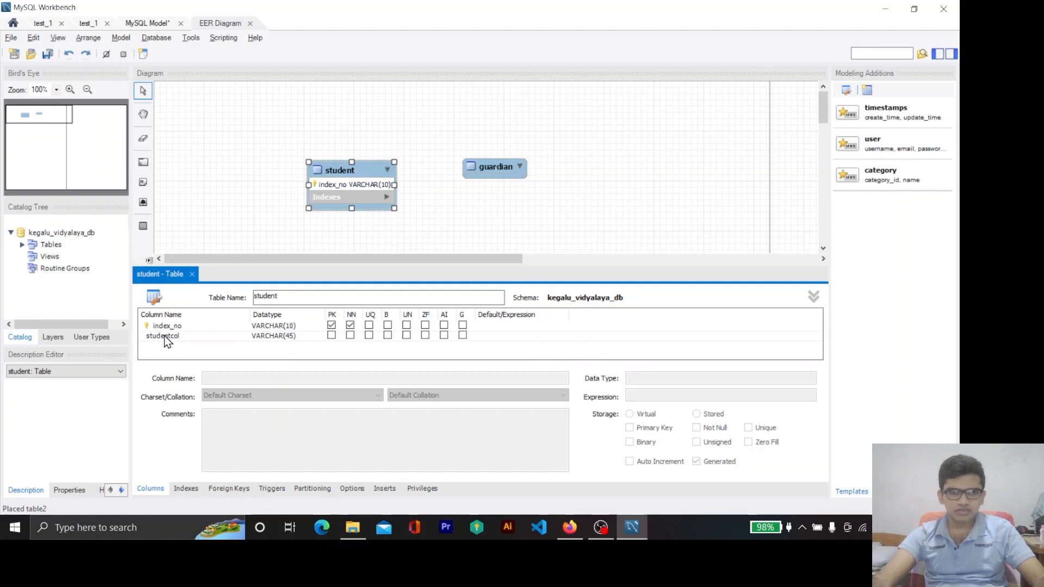
Step: Add a first_name column of type VARCHAR(45) to the student table, checking it against the PDF, and make it Not Null
{"action": "left_click", "coordinate": [191, 335]}
{"action": "left_click", "coordinate": [191, 337]}
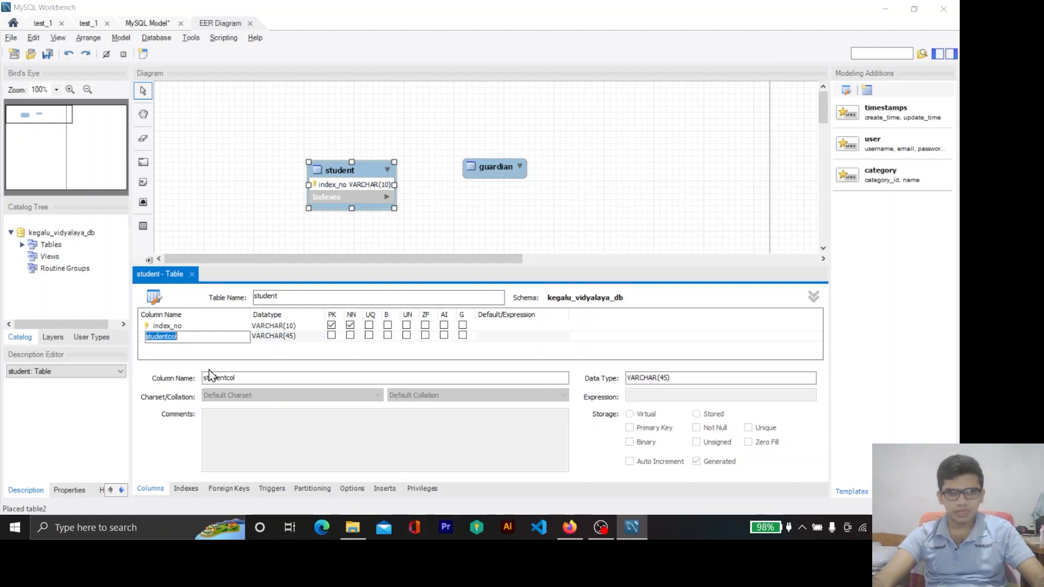
{"action": "key", "text": "alt+Tab"}
{"action": "key", "text": "alt+Tab"}
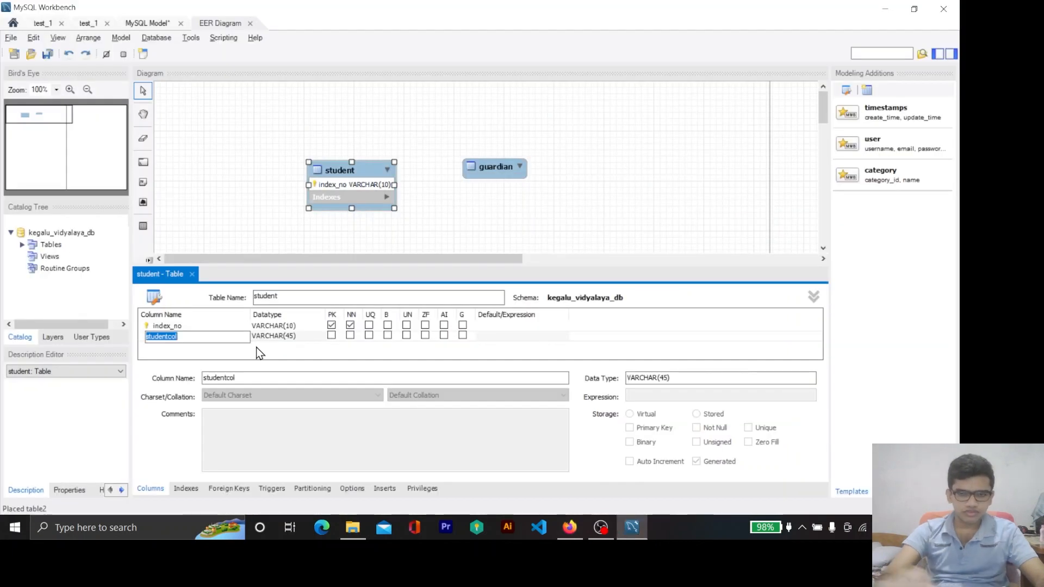
{"action": "key", "text": "Caps_Lock"}
{"action": "type", "text": "first"}
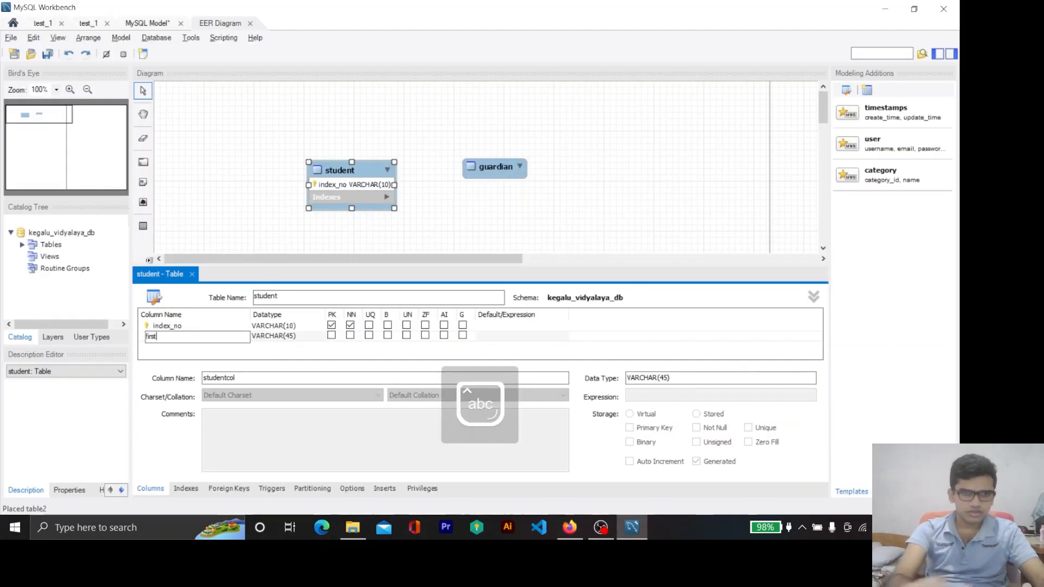
{"action": "type", "text": "_name"}
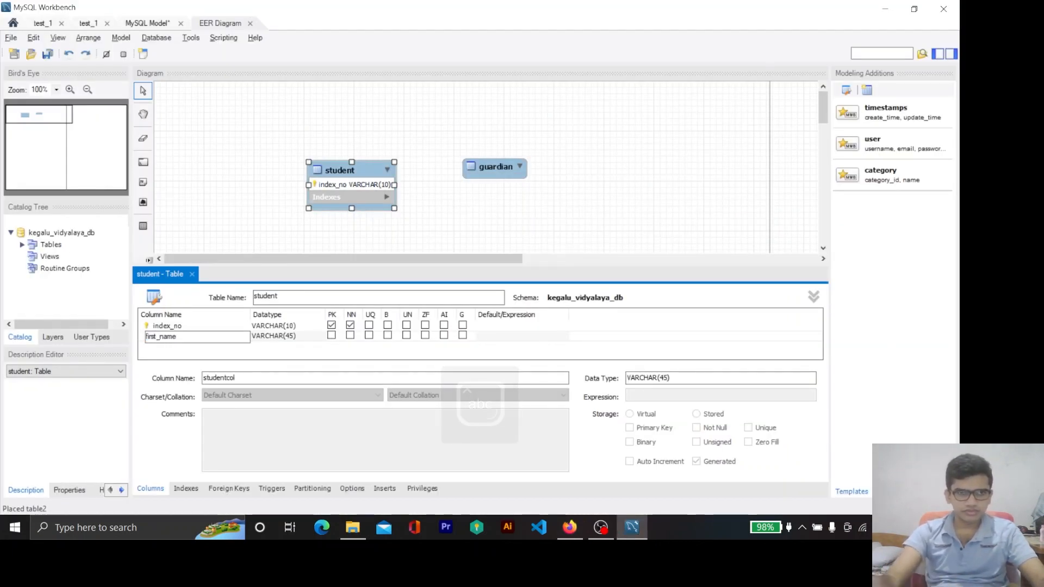
{"action": "key", "text": "Return"}
{"action": "key", "text": "alt+Tab"}
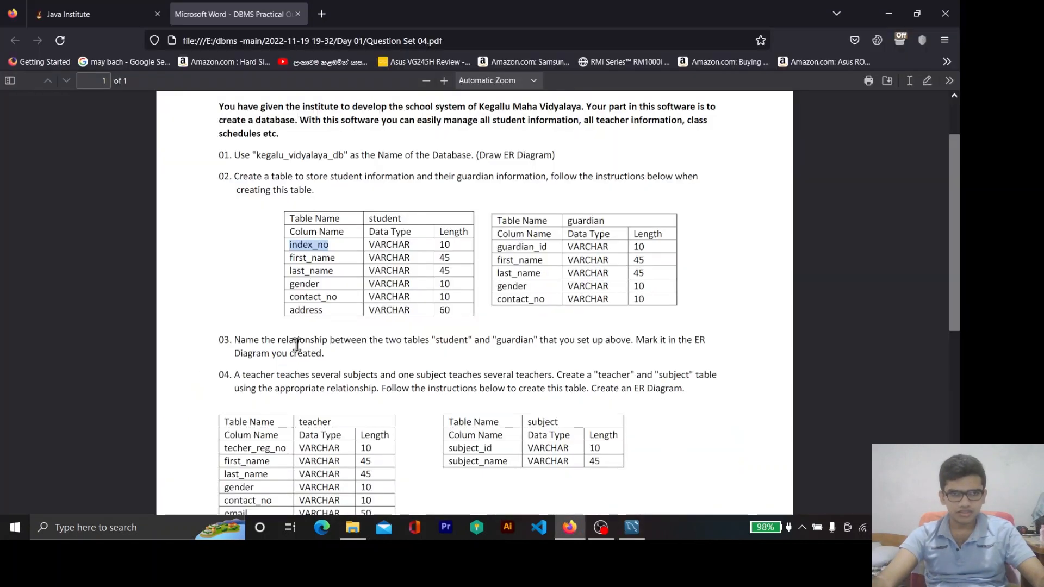
{"action": "key", "text": "alt+Tab"}
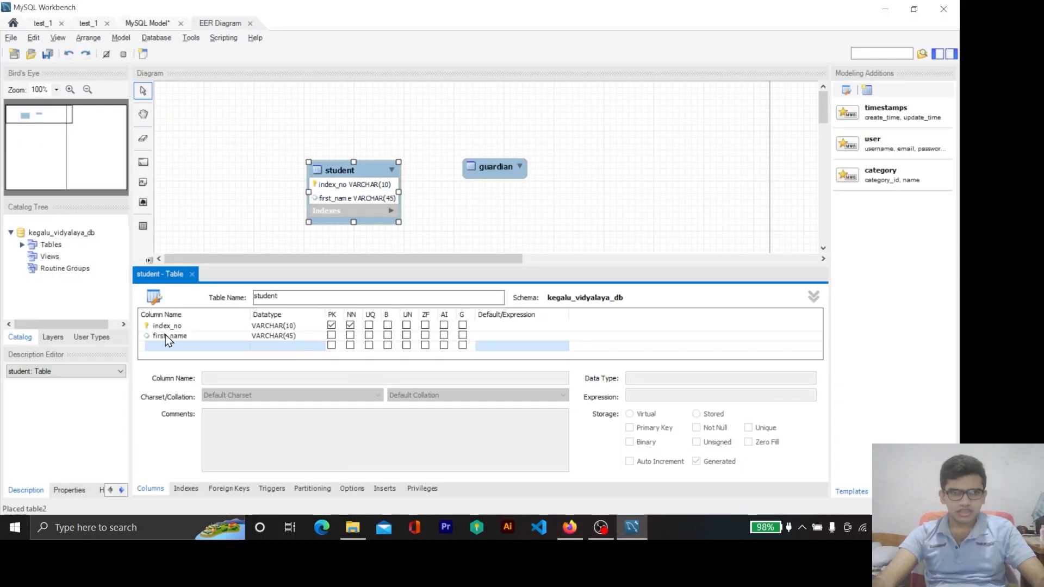
{"action": "left_click", "coordinate": [350, 336]}
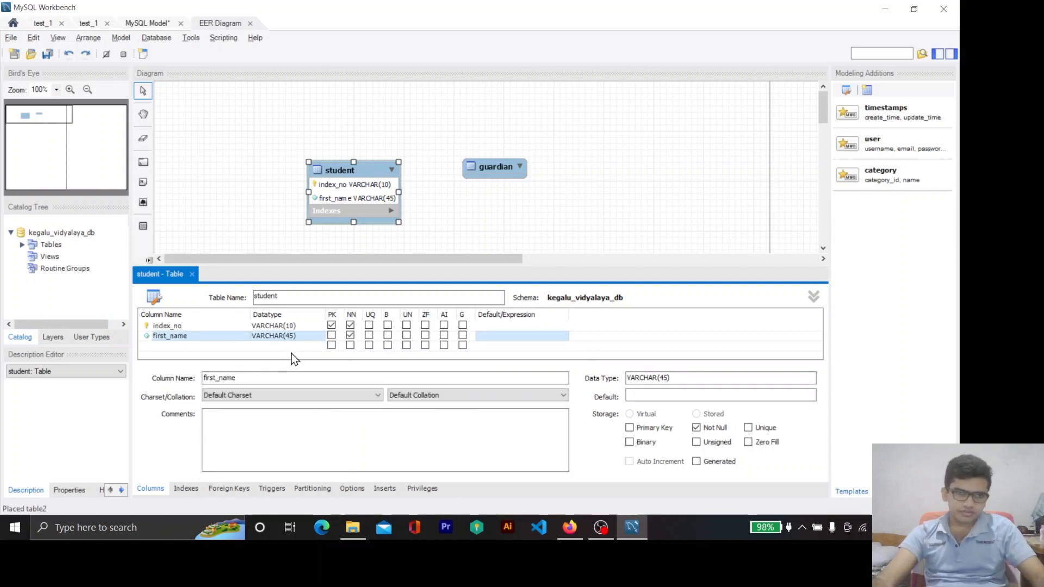
Step: Look up the next student column in the Firefox PDF and add it as last_name to the student table in MySQL Workbench
{"action": "key", "text": "alt+Tab"}
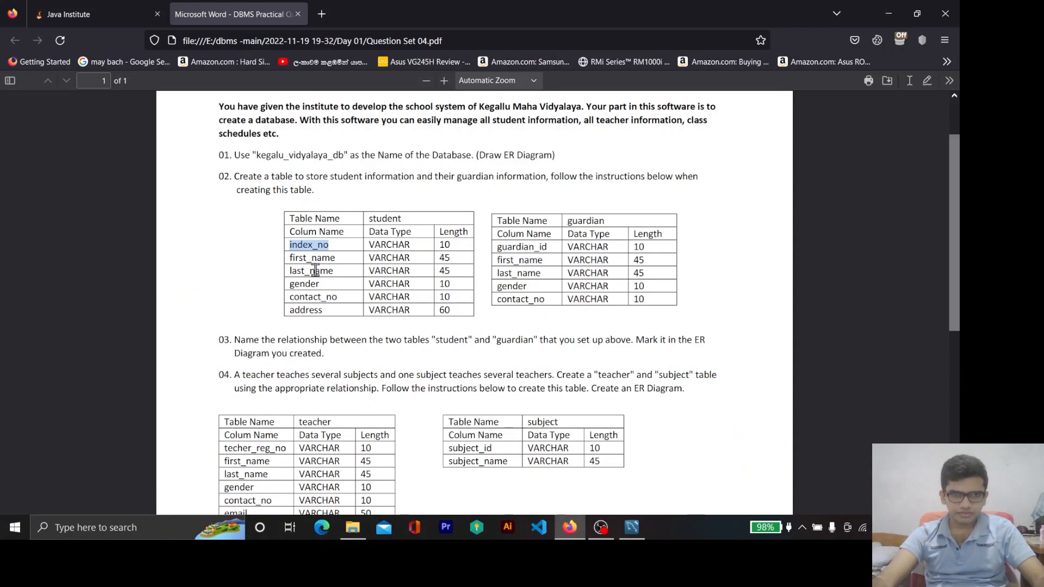
{"action": "double_click", "coordinate": [315, 271]}
{"action": "key", "text": "alt+Tab"}
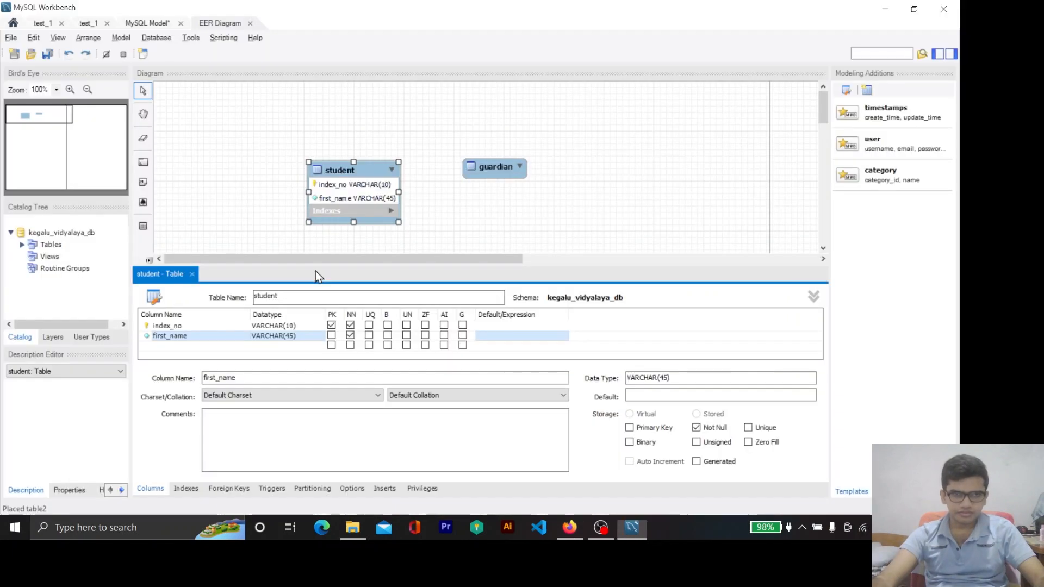
{"action": "left_click", "coordinate": [178, 347]}
{"action": "type", "text": "las"}
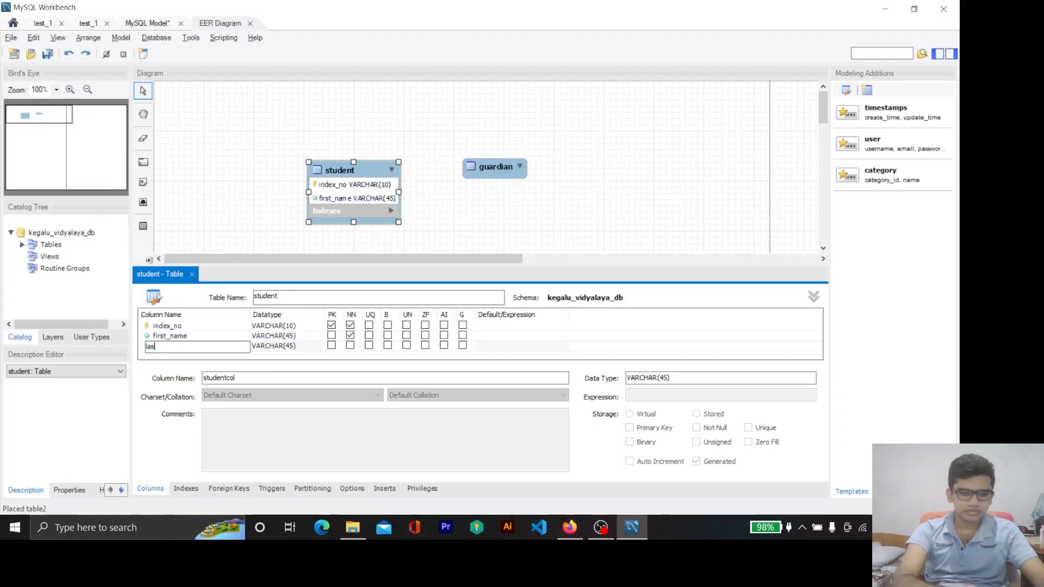
{"action": "type", "text": "t_name"}
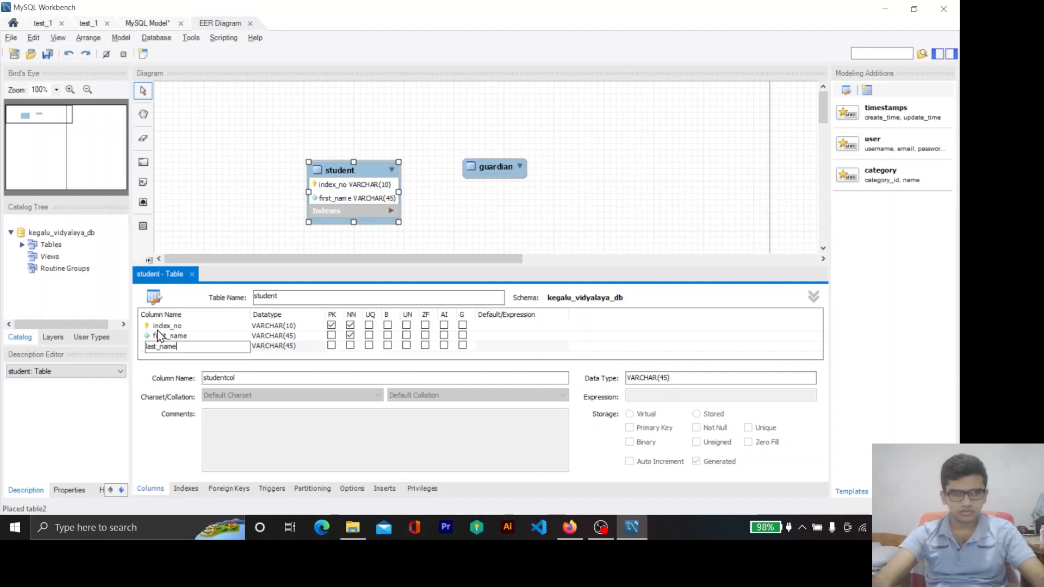
{"action": "key", "text": "Return"}
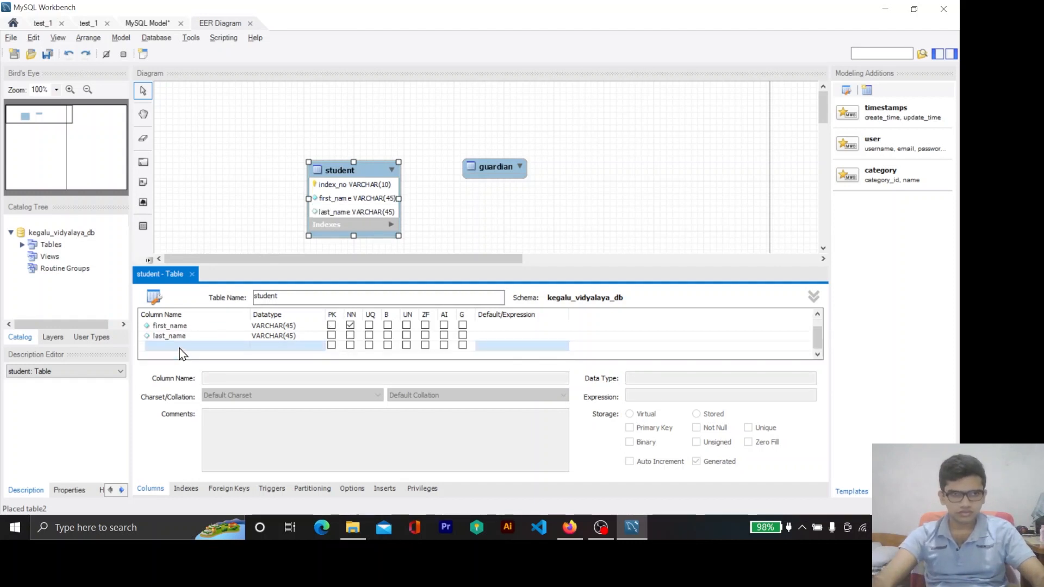
Step: Add a gender column of type VARCHAR(10) to the student table, checking it against the PDF in Firefox
{"action": "left_click", "coordinate": [179, 348]}
{"action": "key", "text": "alt+Tab"}
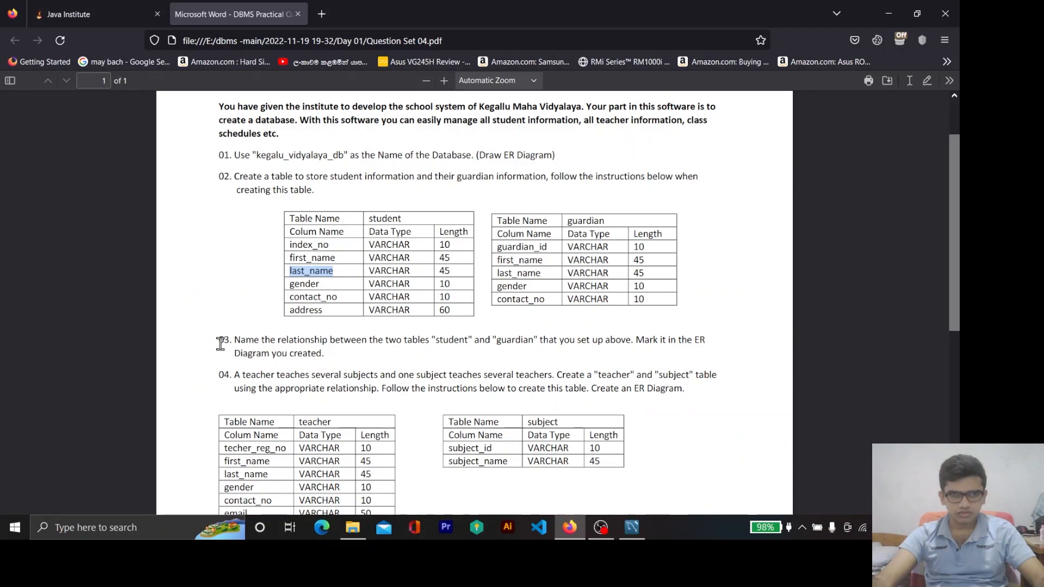
{"action": "key", "text": "alt+Tab"}
{"action": "type", "text": "ge"}
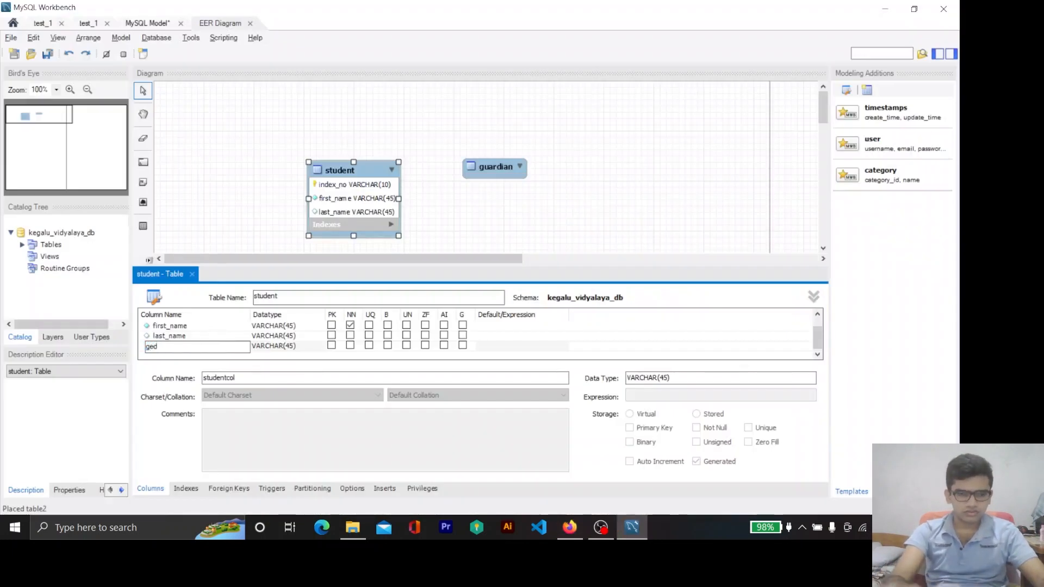
{"action": "type", "text": "nder"}
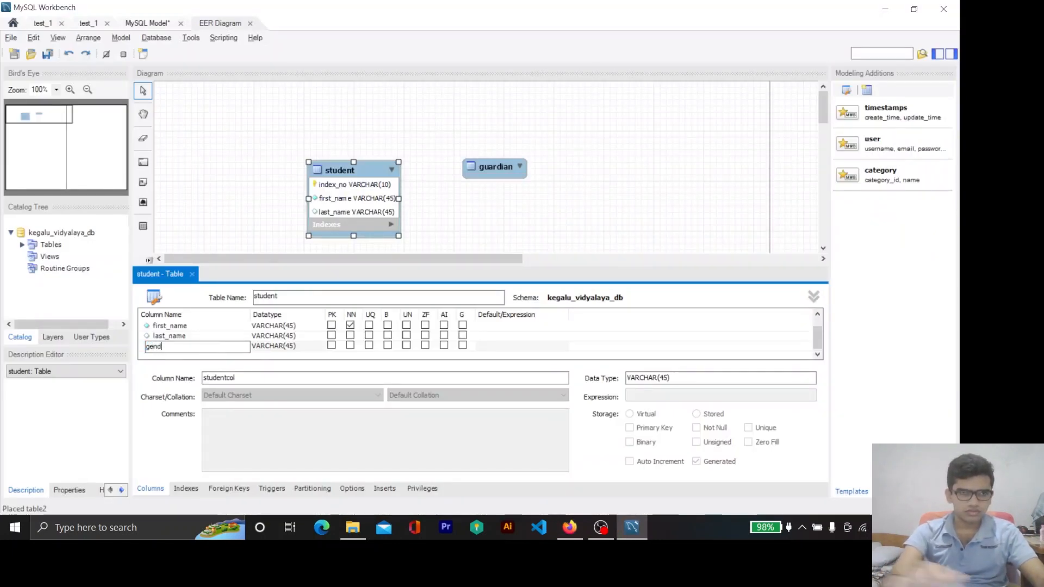
{"action": "left_click", "coordinate": [289, 348]}
{"action": "left_click", "coordinate": [290, 348]}
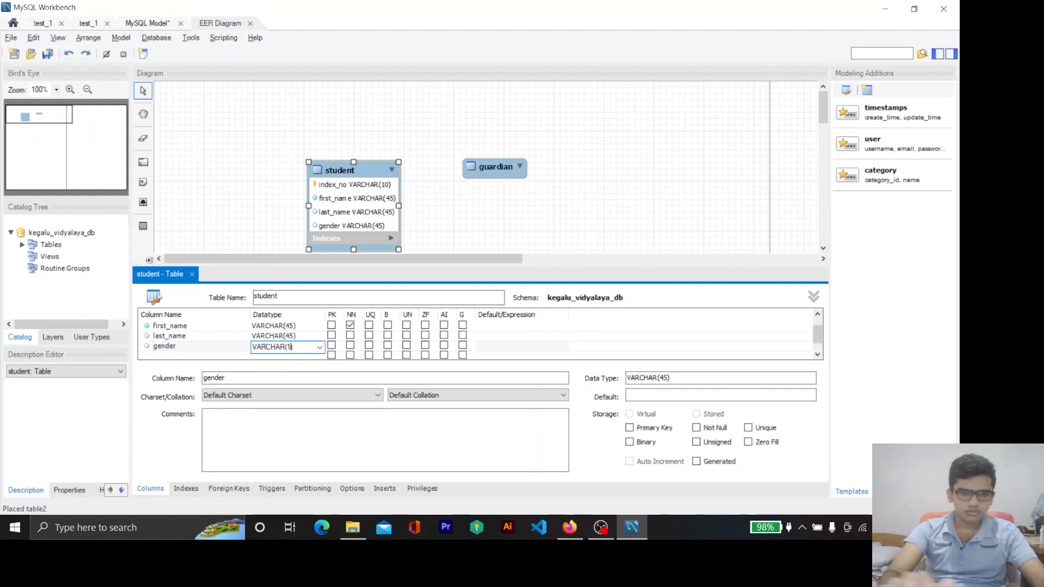
{"action": "key", "text": "BackSpace"}
{"action": "type", "text": "10)"}
{"action": "left_click", "coordinate": [191, 353]}
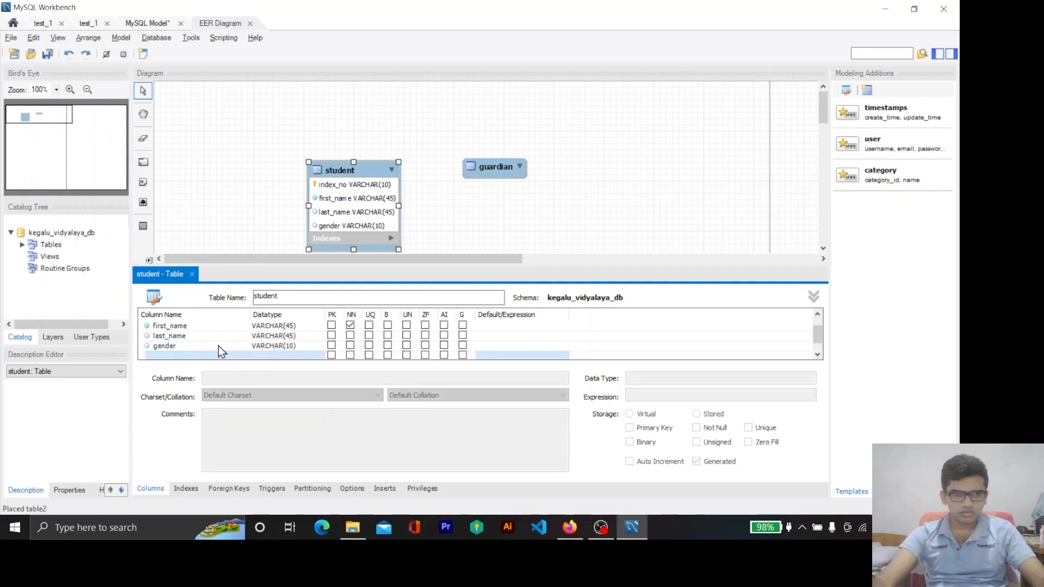
Step: Make the last_name and gender columns of the student table Not Null
{"action": "scroll", "coordinate": [315, 336], "scroll_direction": "up", "scroll_amount": 2}
{"action": "left_click", "coordinate": [352, 346]}
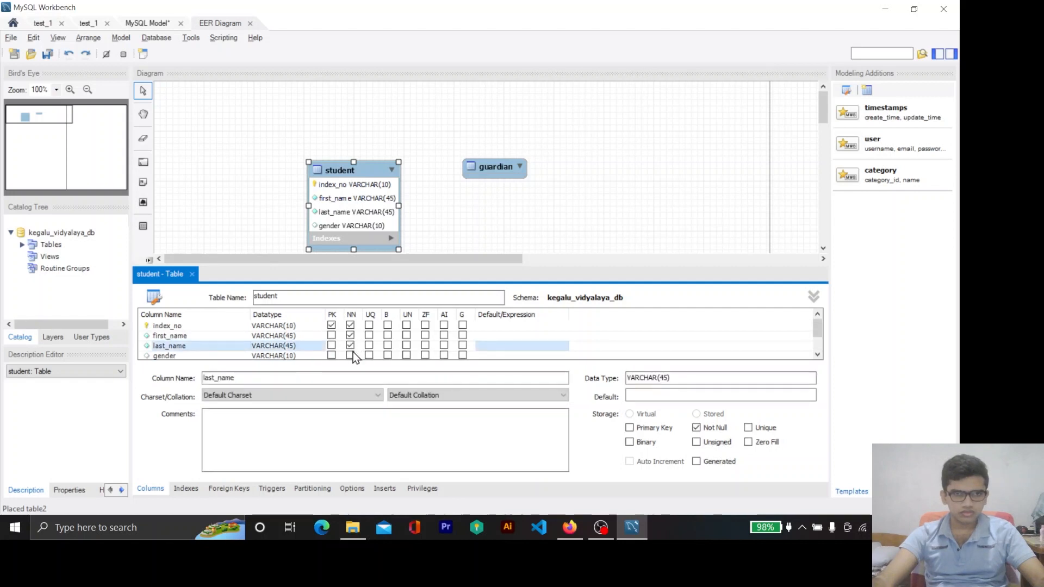
{"action": "left_click", "coordinate": [353, 355]}
Step: Check the next column in the Firefox PDF and add a contact_no column to the student table
{"action": "scroll", "coordinate": [217, 338], "scroll_direction": "down", "scroll_amount": 1}
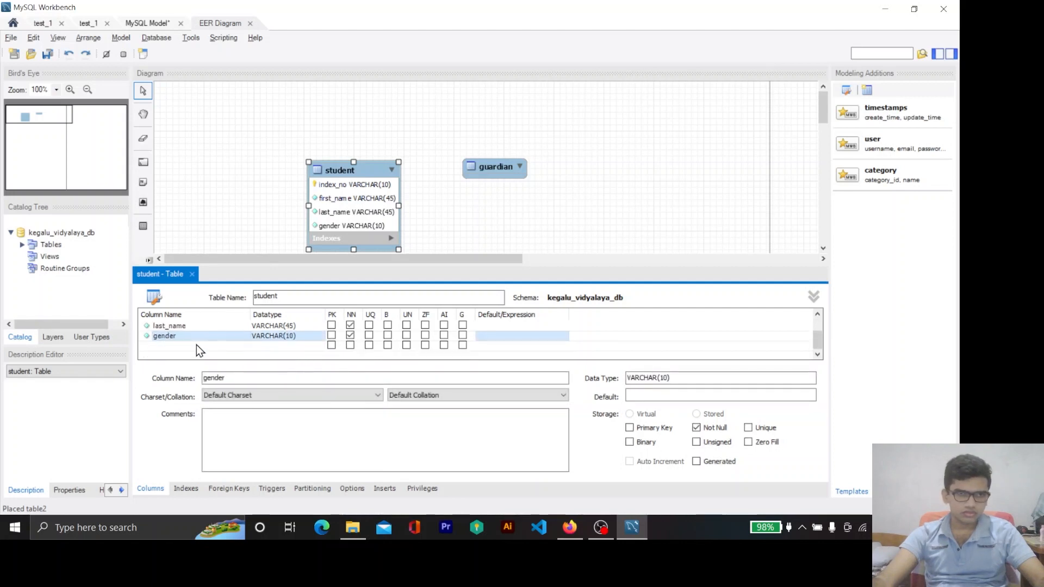
{"action": "double_click", "coordinate": [197, 346]}
{"action": "key", "text": "alt+Tab"}
{"action": "key", "text": "alt+Tab"}
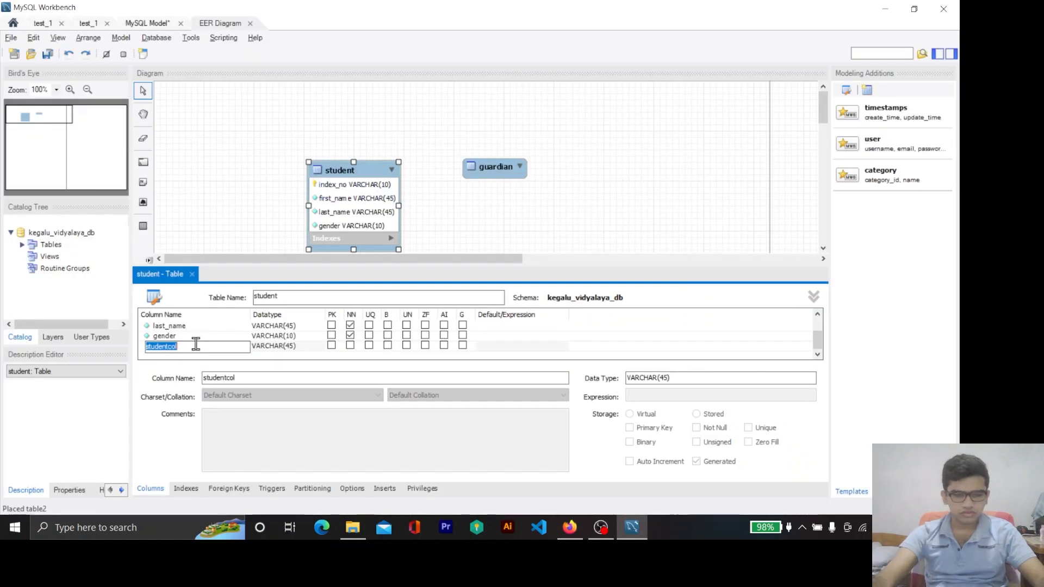
{"action": "type", "text": "contact_no"}
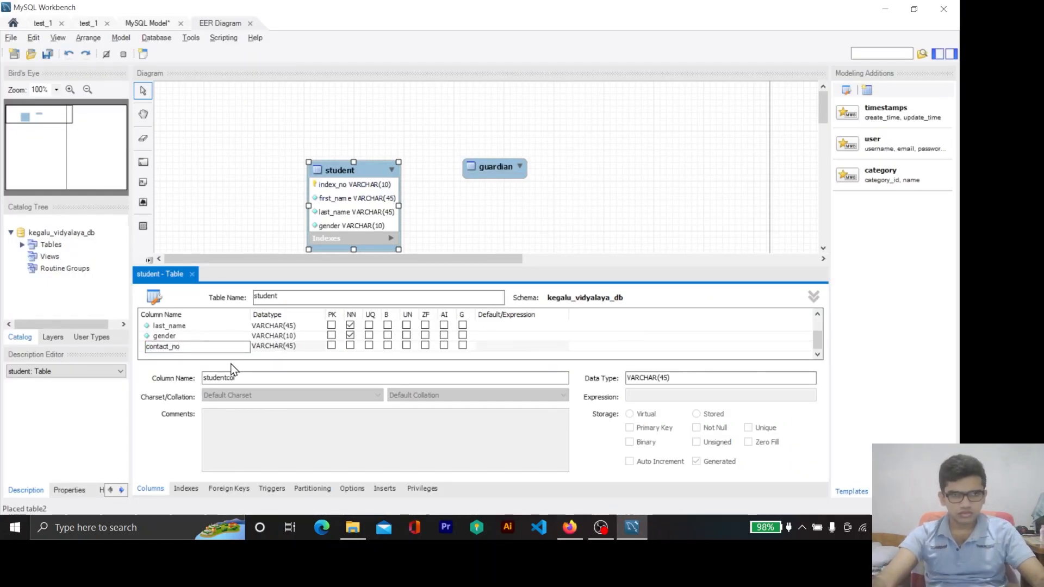
{"action": "key", "text": "Return"}
Step: Check the contact_no length in the PDF, set the column to VARCHAR(10) and make it Not Null
{"action": "key", "text": "alt+Tab"}
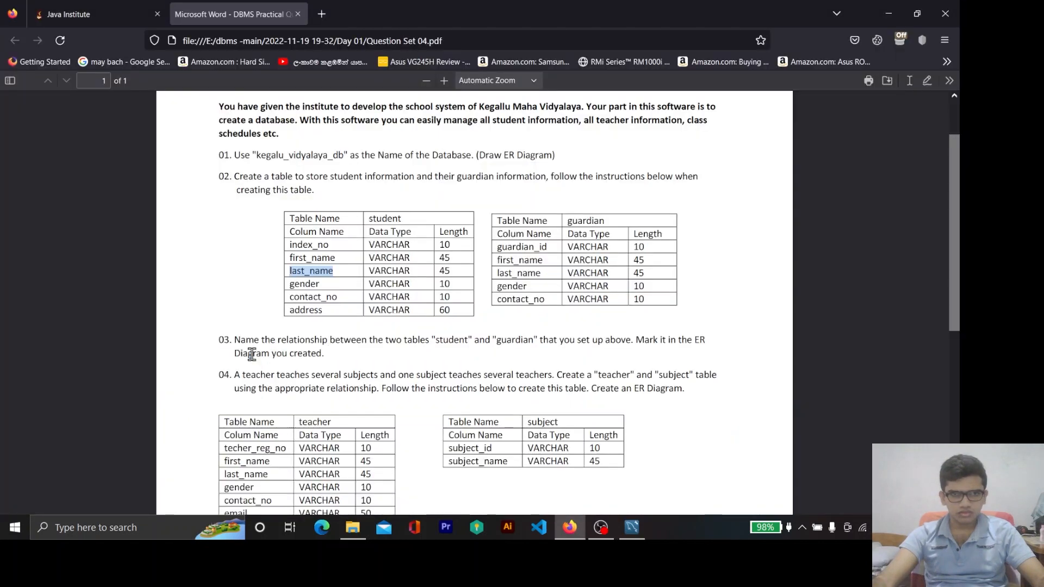
{"action": "key", "text": "alt+Tab"}
{"action": "double_click", "coordinate": [289, 348]}
{"action": "left_click", "coordinate": [291, 348]}
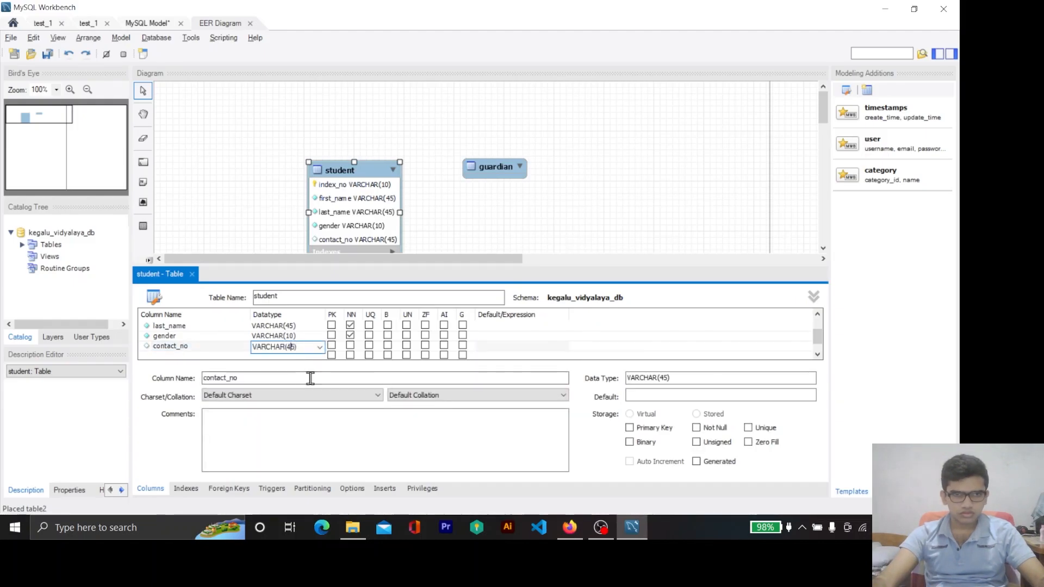
{"action": "key", "text": "Right"}
{"action": "key", "text": "BackSpace"}
{"action": "key", "text": "BackSpace"}
{"action": "type", "text": "10"}
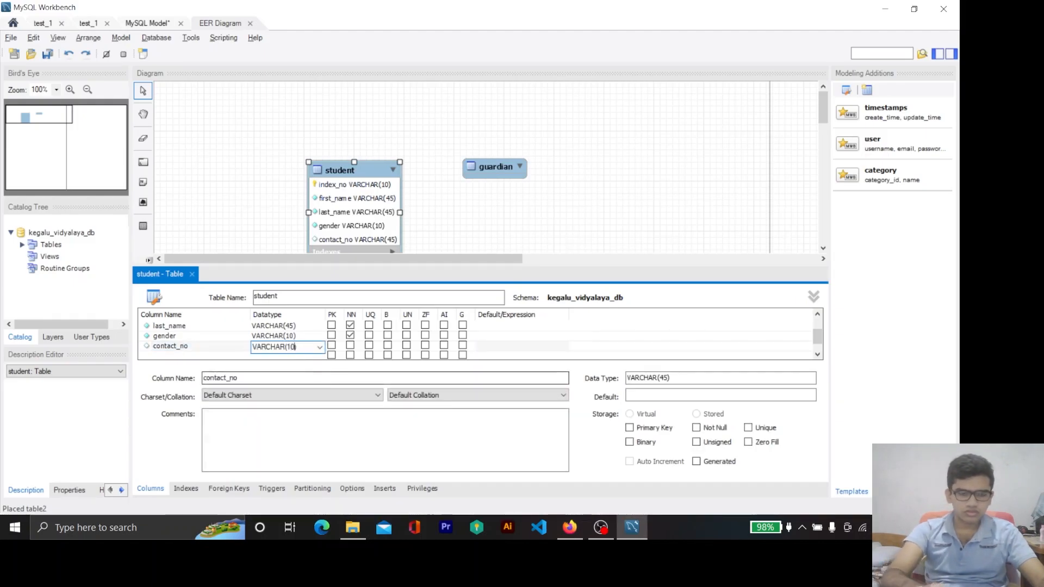
{"action": "left_click", "coordinate": [335, 355]}
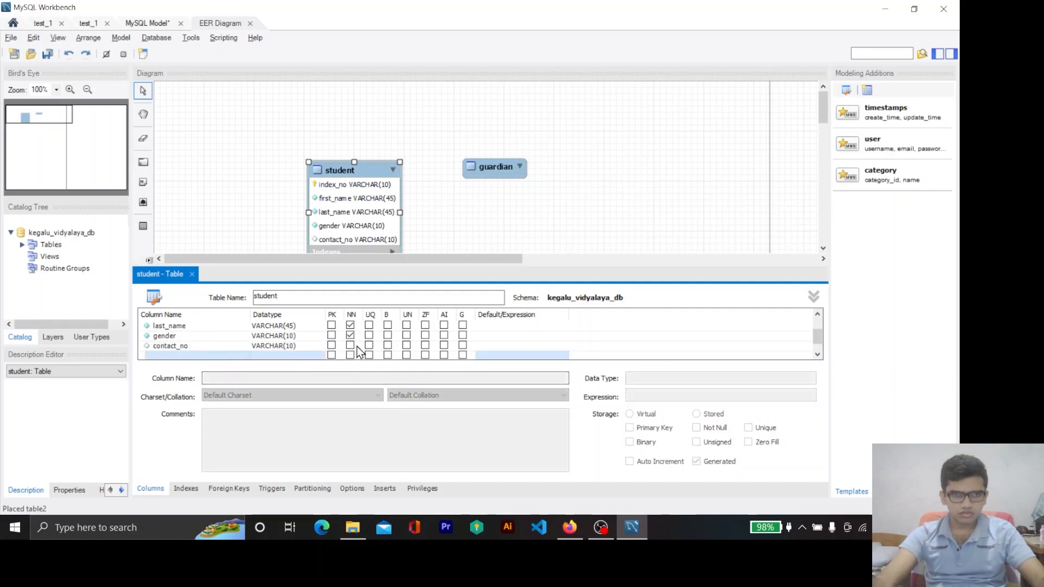
{"action": "left_click", "coordinate": [356, 346]}
Step: Look up the last student column in the Firefox PDF and add it as address to the student table
{"action": "key", "text": "alt+Tab"}
{"action": "key", "text": "alt+Tab"}
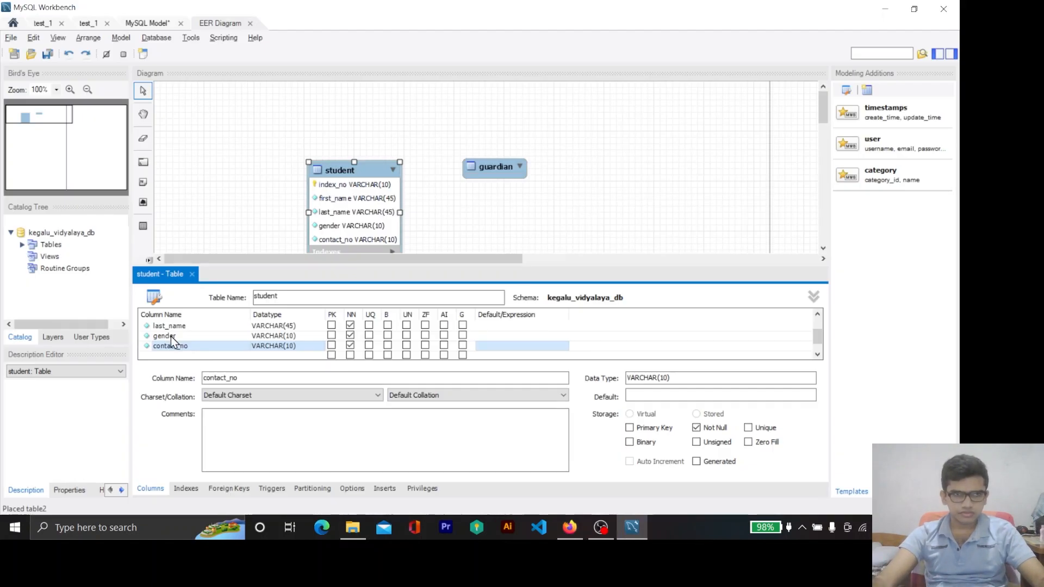
{"action": "left_click", "coordinate": [169, 345]}
{"action": "type", "text": "a"}
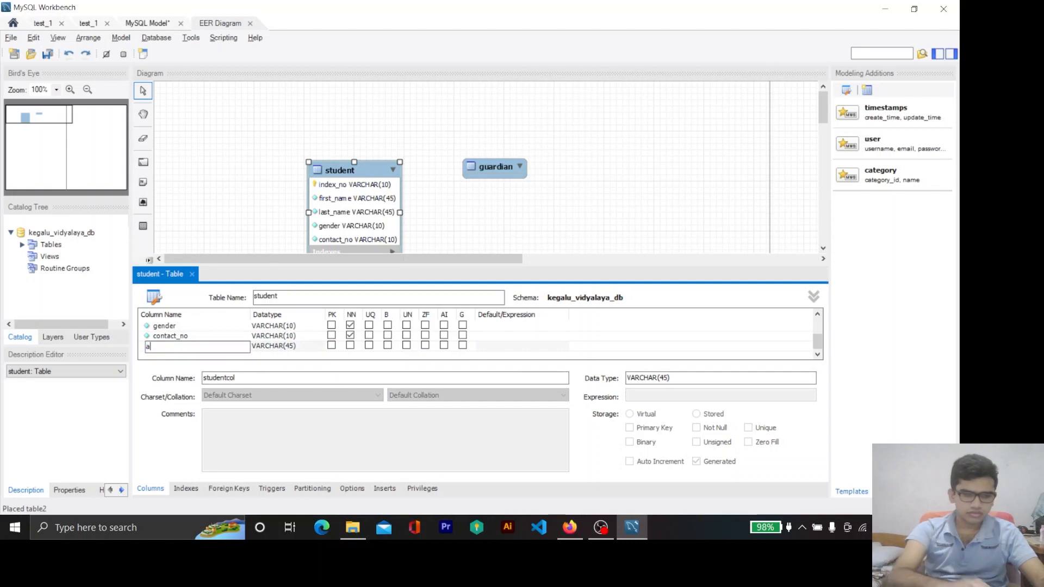
{"action": "type", "text": "ddress"}
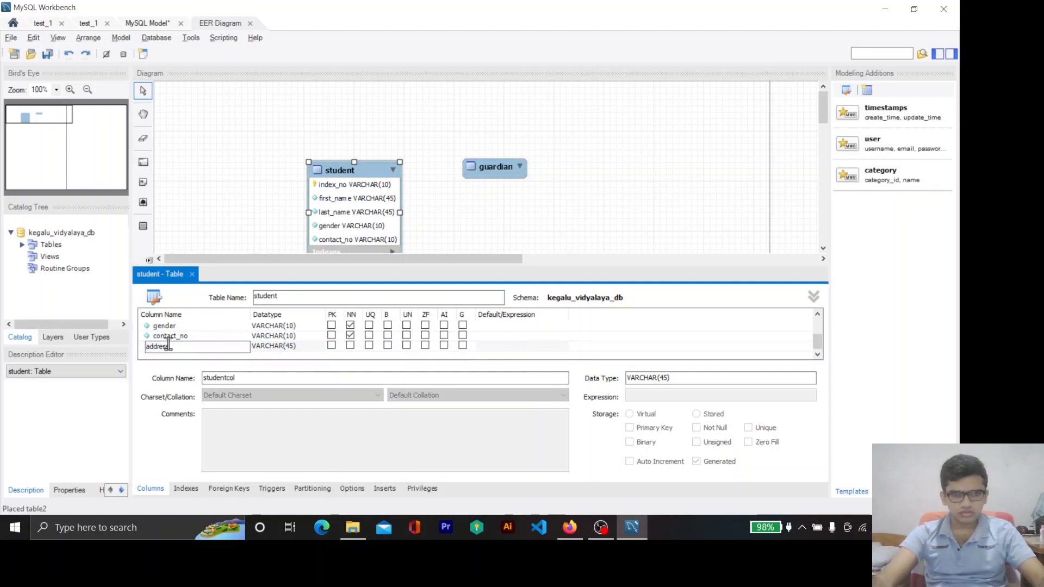
Step: Check the address length in the PDF, set the column to VARCHAR(60) and make it Not Null
{"action": "key", "text": "alt+Tab"}
{"action": "key", "text": "alt+Tab"}
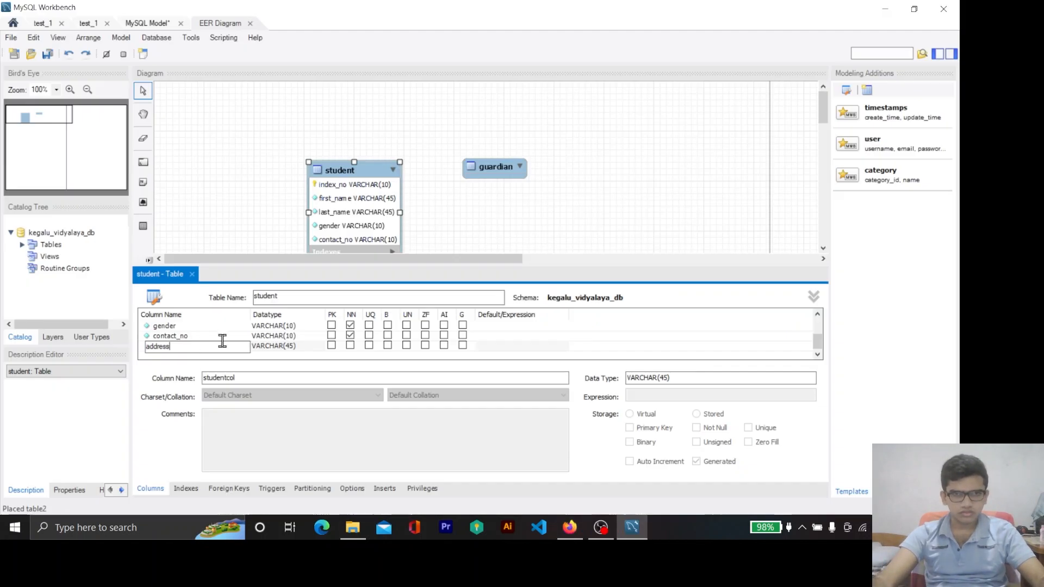
{"action": "left_click", "coordinate": [290, 346]}
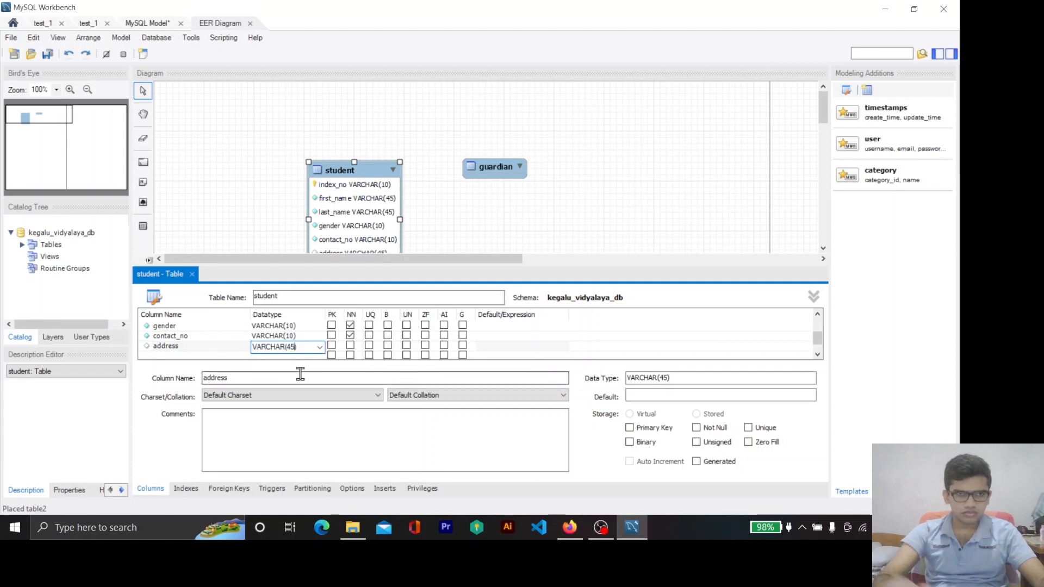
{"action": "type", "text": "60"}
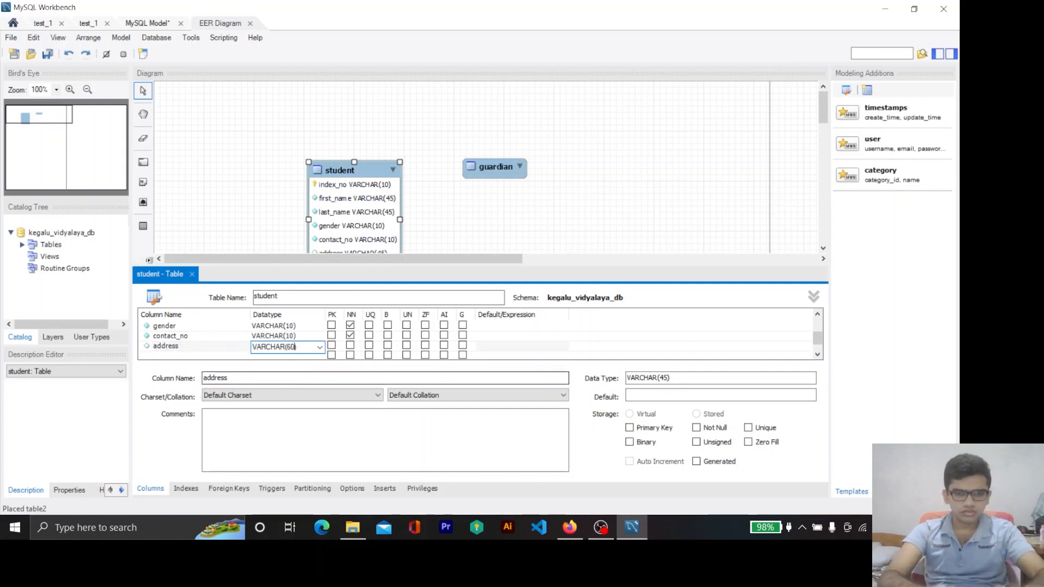
{"action": "left_click", "coordinate": [195, 354]}
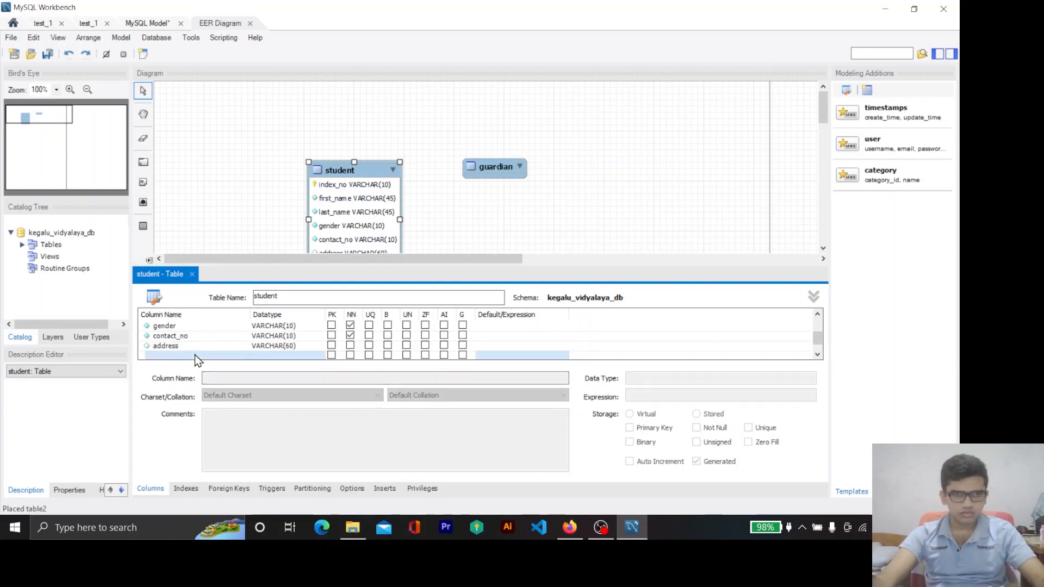
{"action": "left_click", "coordinate": [350, 345]}
{"action": "scroll", "coordinate": [262, 332], "scroll_direction": "up", "scroll_amount": 1}
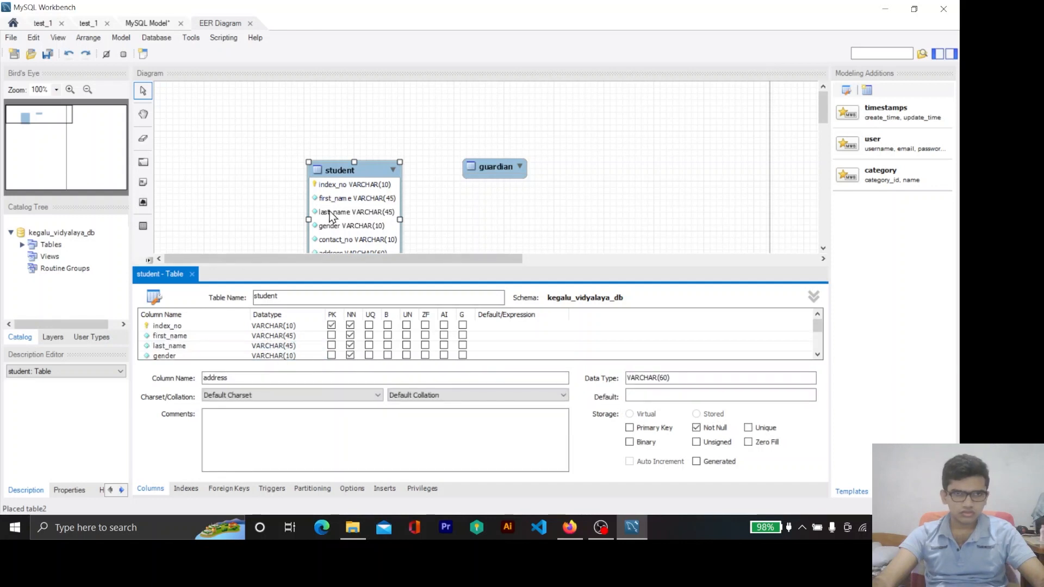
Step: Open the guardian table for editing, check its columns in the Firefox PDF and add guardian_id as its first column
{"action": "double_click", "coordinate": [514, 171]}
{"action": "key", "text": "alt+Tab"}
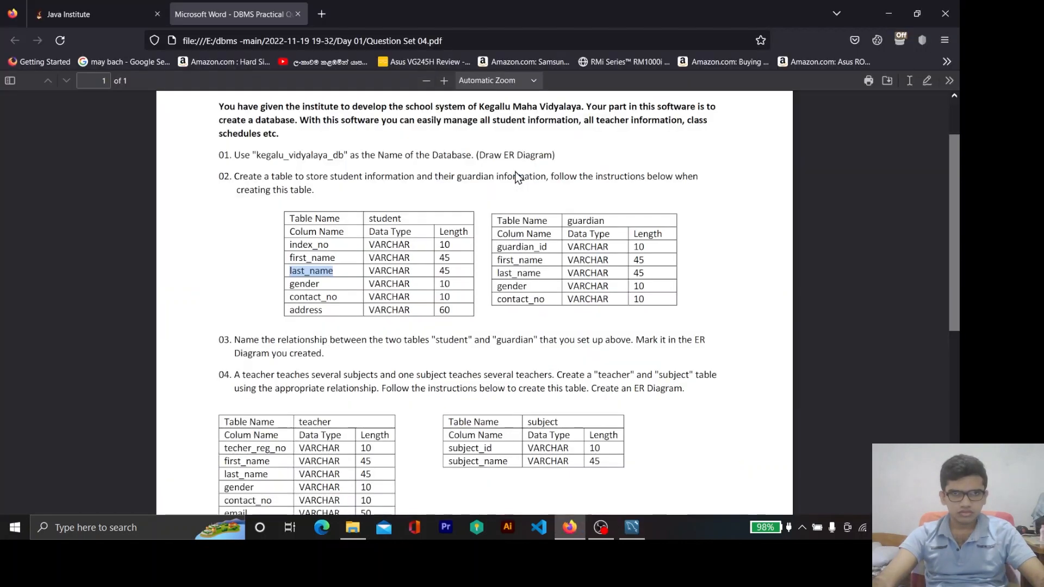
{"action": "key", "text": "alt+Tab"}
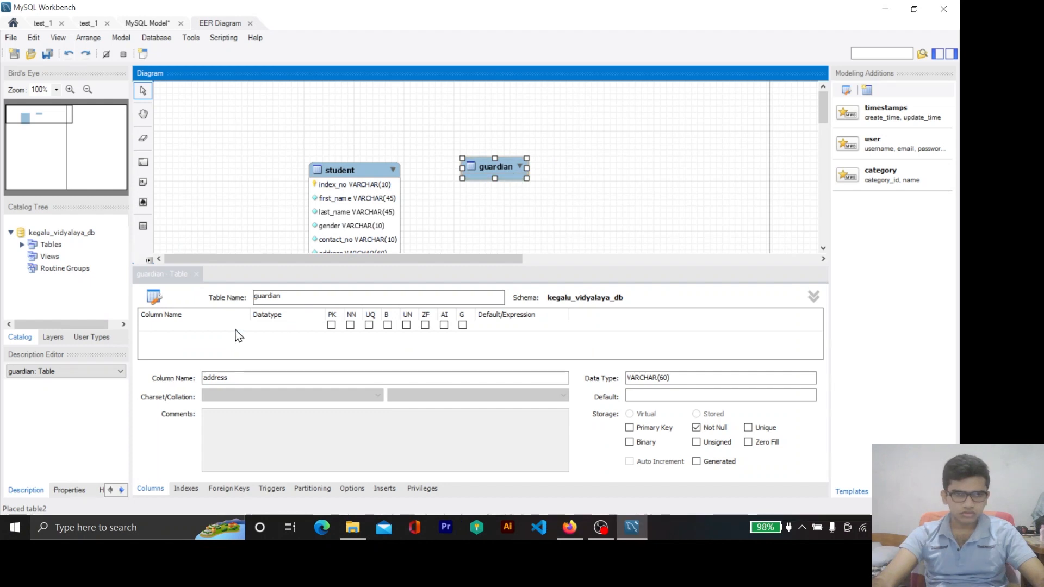
{"action": "double_click", "coordinate": [207, 329]}
{"action": "type", "text": "g"}
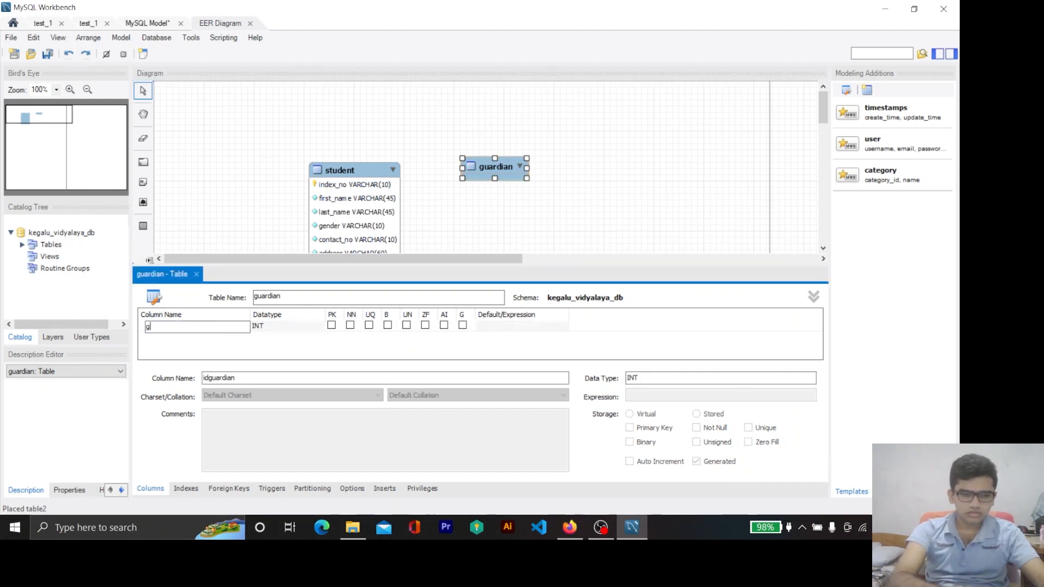
{"action": "type", "text": "uardian"}
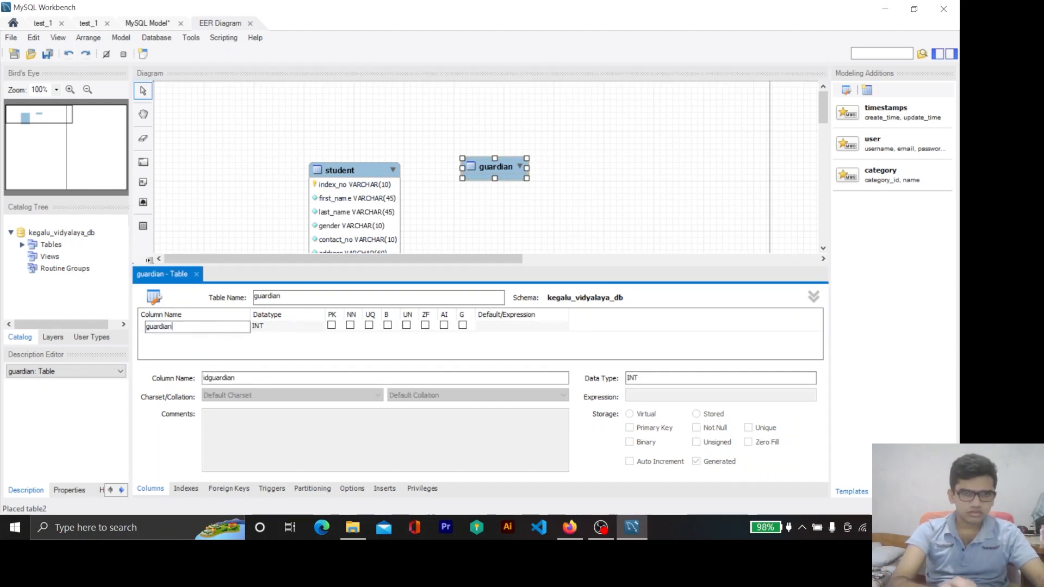
{"action": "type", "text": "_id"}
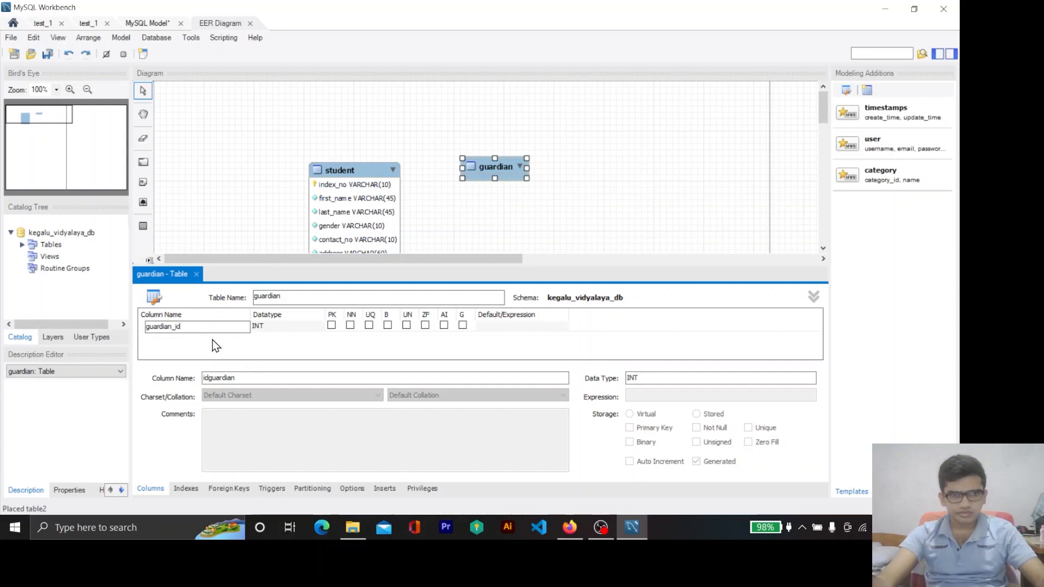
{"action": "key", "text": "Return"}
Step: Set the data type of the guardian_id column to VARCHAR(10)
{"action": "left_click", "coordinate": [277, 326]}
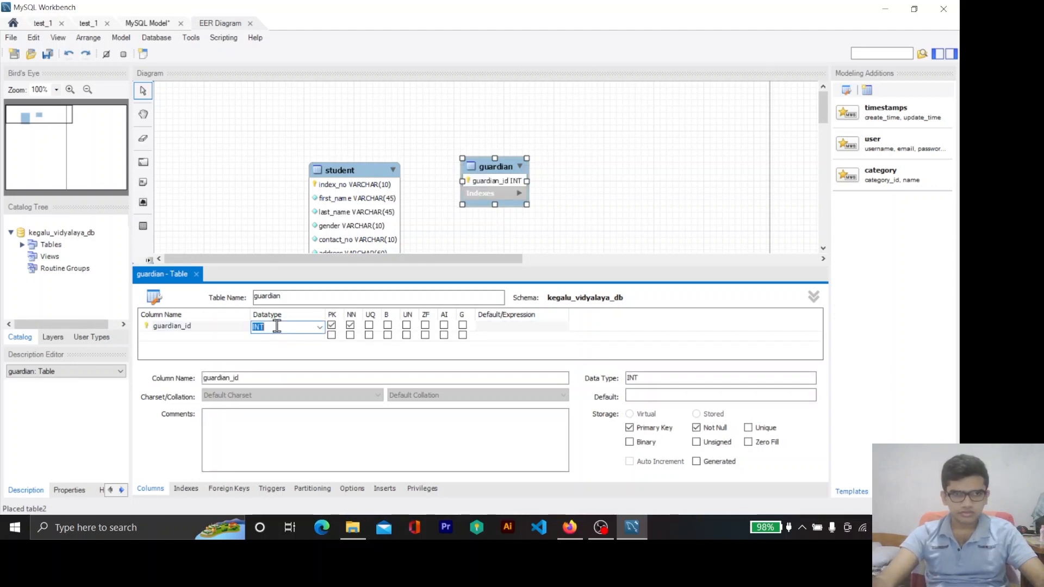
{"action": "key", "text": "Caps_Lock"}
{"action": "type", "text": "VARCH"}
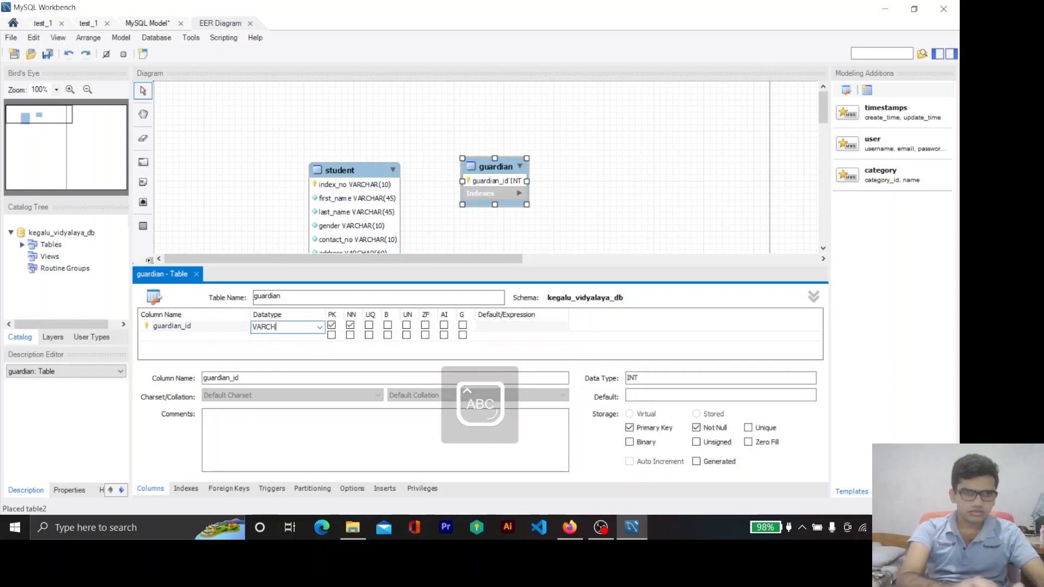
{"action": "type", "text": "AR("}
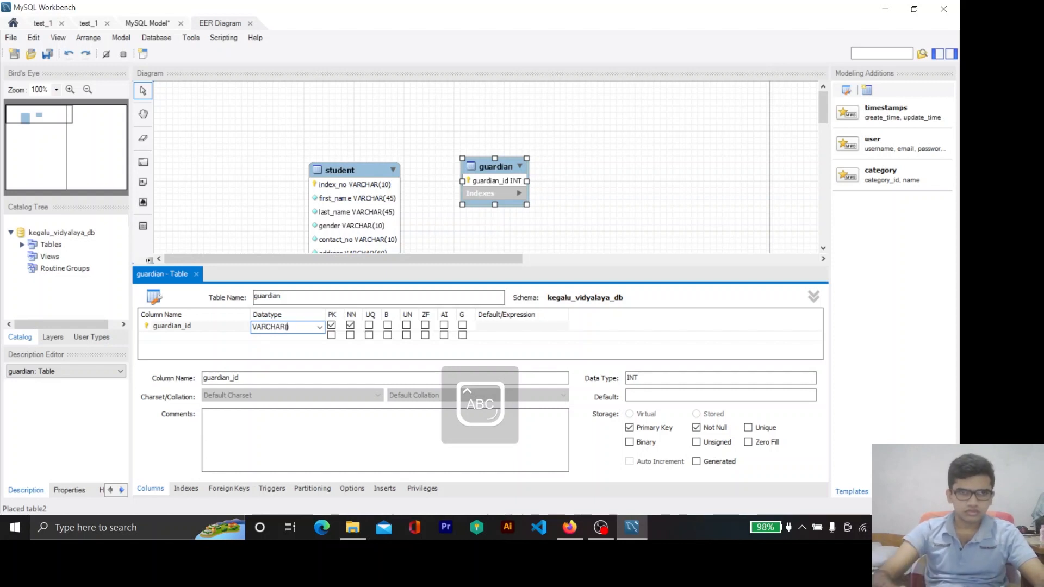
{"action": "type", "text": "10)"}
{"action": "key", "text": "Return"}
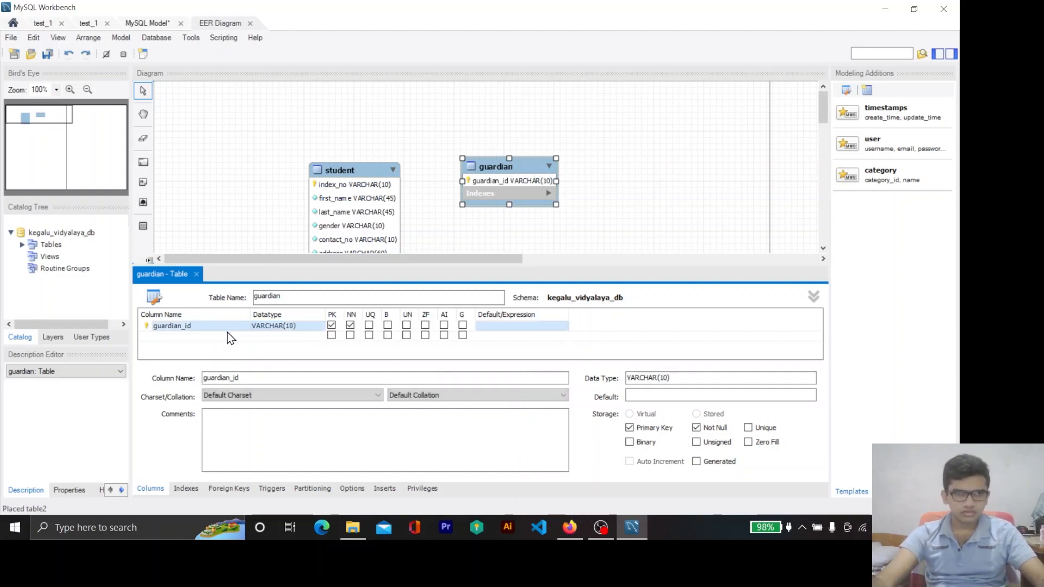
Step: Check the next guardian column in the Firefox PDF and add first_name to the guardian table
{"action": "key", "text": "alt+Tab"}
{"action": "key", "text": "alt+Tab"}
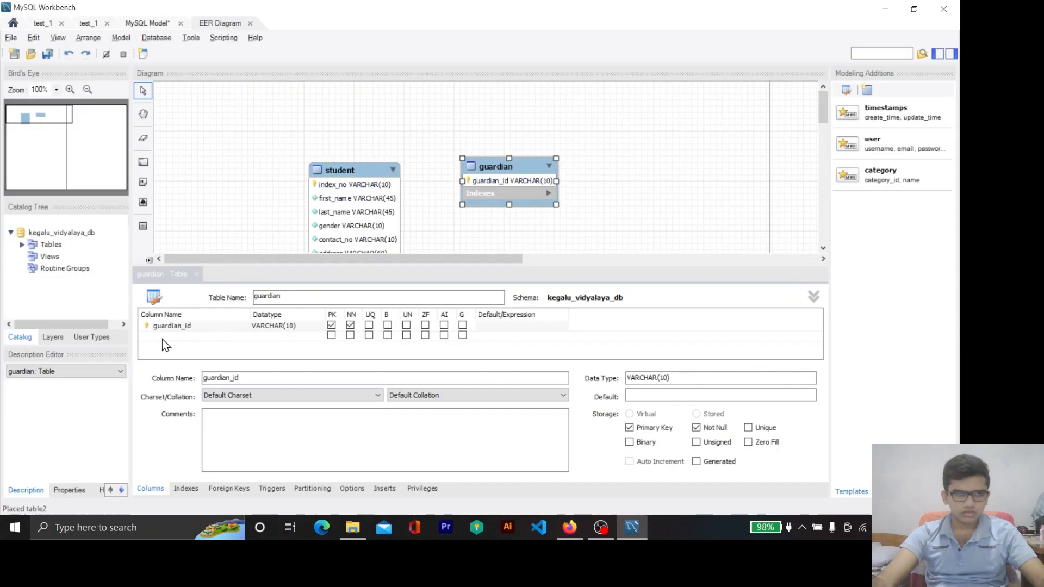
{"action": "left_click", "coordinate": [166, 336]}
{"action": "key", "text": "Caps_Lock"}
{"action": "type", "text": "first_n"}
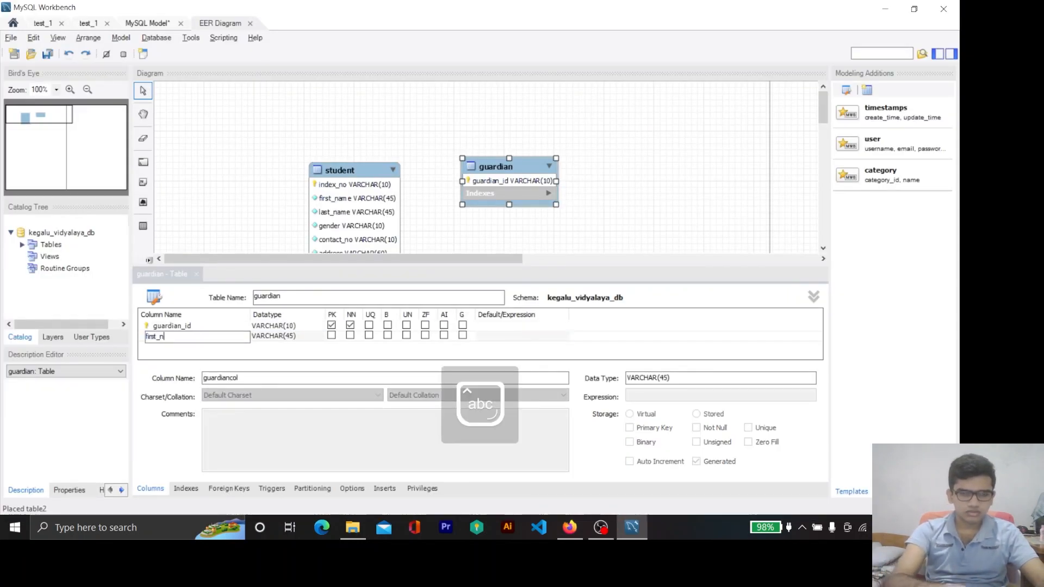
{"action": "type", "text": "ame"}
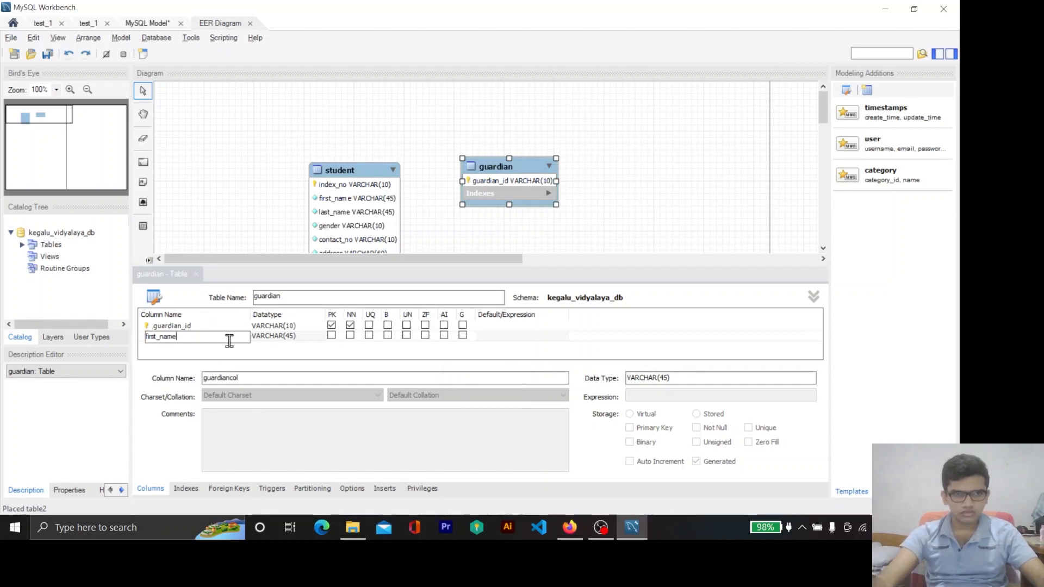
{"action": "key", "text": "Return"}
Step: Look up the following guardian column in the Firefox PDF and add last_name to the guardian table
{"action": "key", "text": "alt+Tab"}
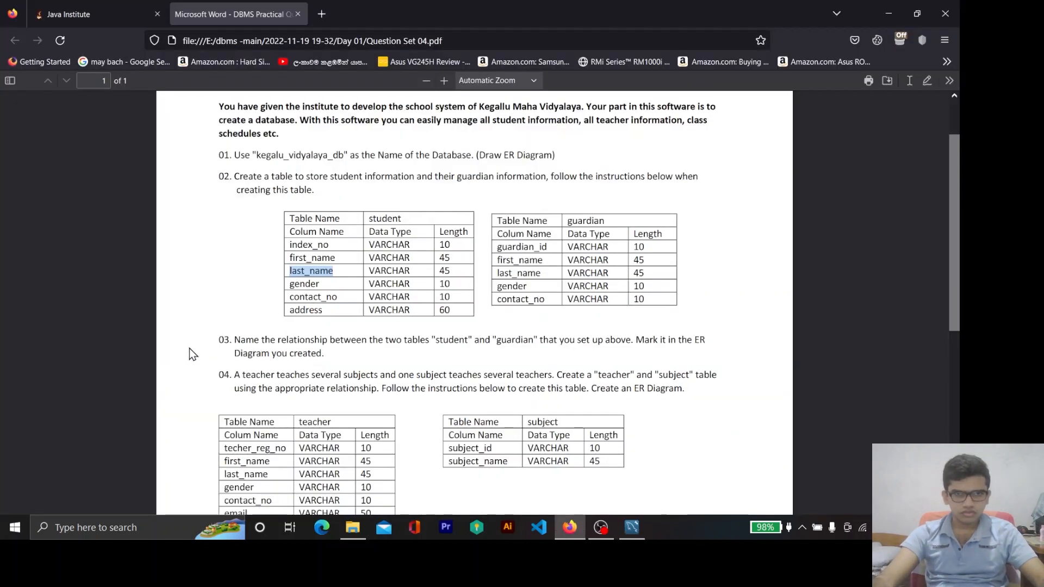
{"action": "key", "text": "alt+Tab"}
{"action": "type", "text": "la"}
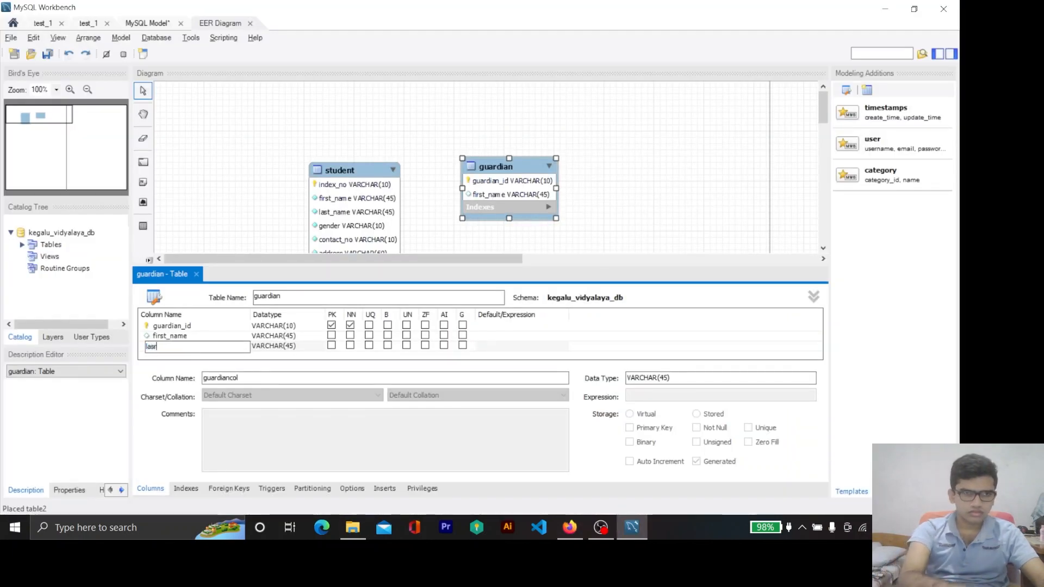
{"action": "type", "text": "st_name"}
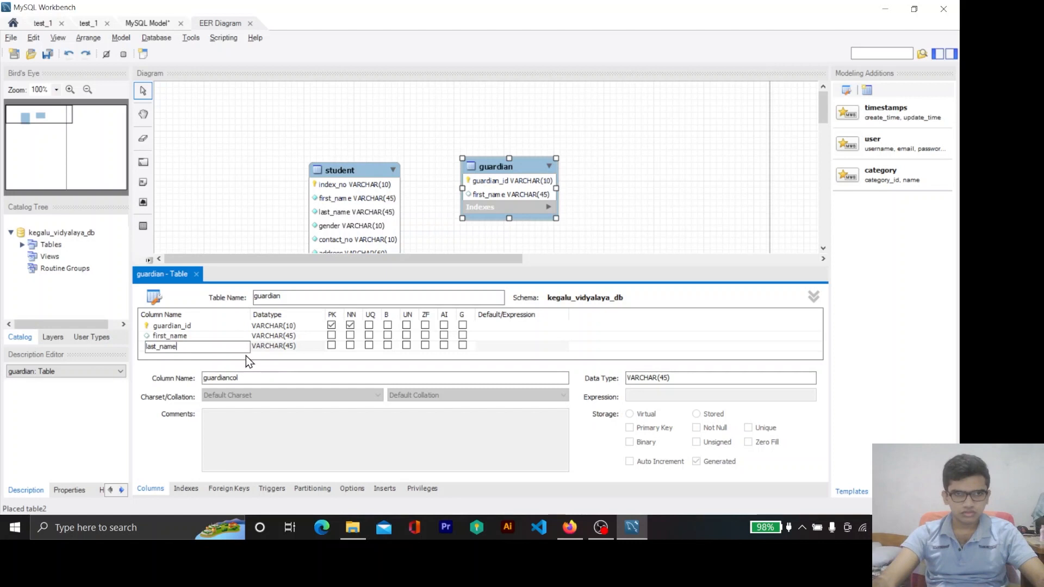
{"action": "key", "text": "Return"}
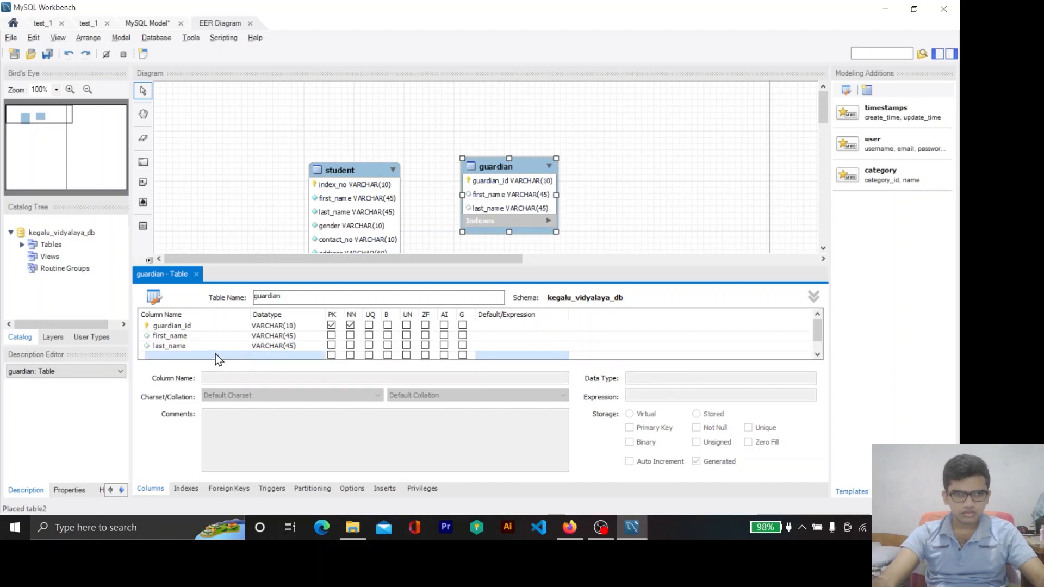
Step: Check the PDF for the next guardian column and add gender with the data type VARCHAR(10)
{"action": "key", "text": "alt+Tab"}
{"action": "key", "text": "alt+Tab"}
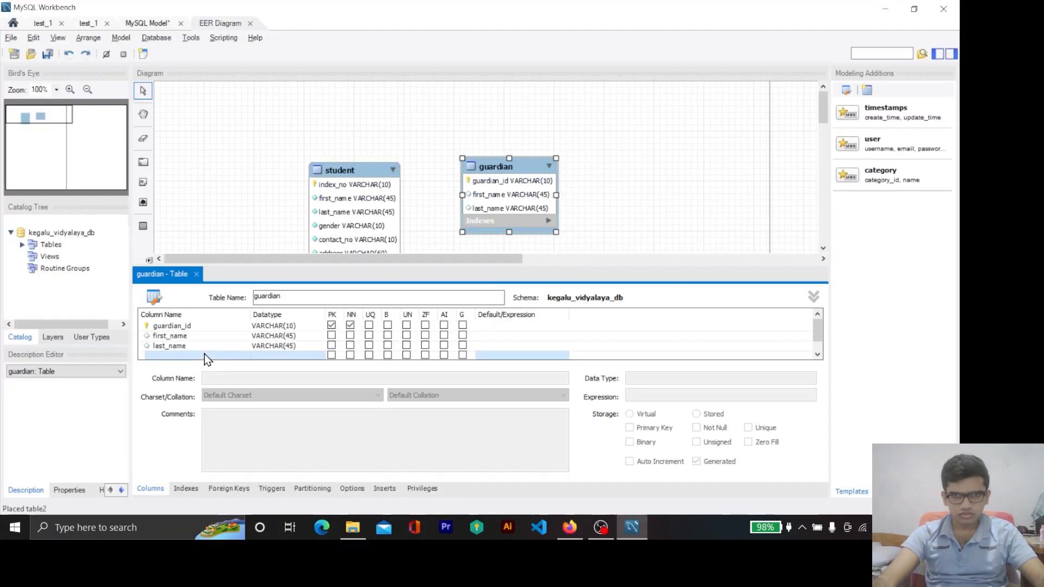
{"action": "double_click", "coordinate": [197, 347]}
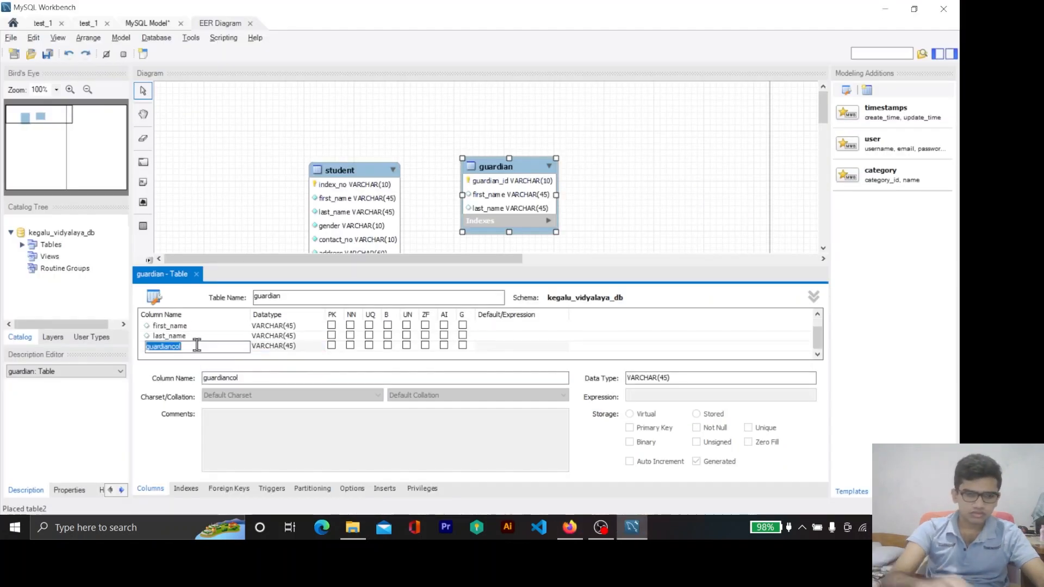
{"action": "type", "text": "gender"}
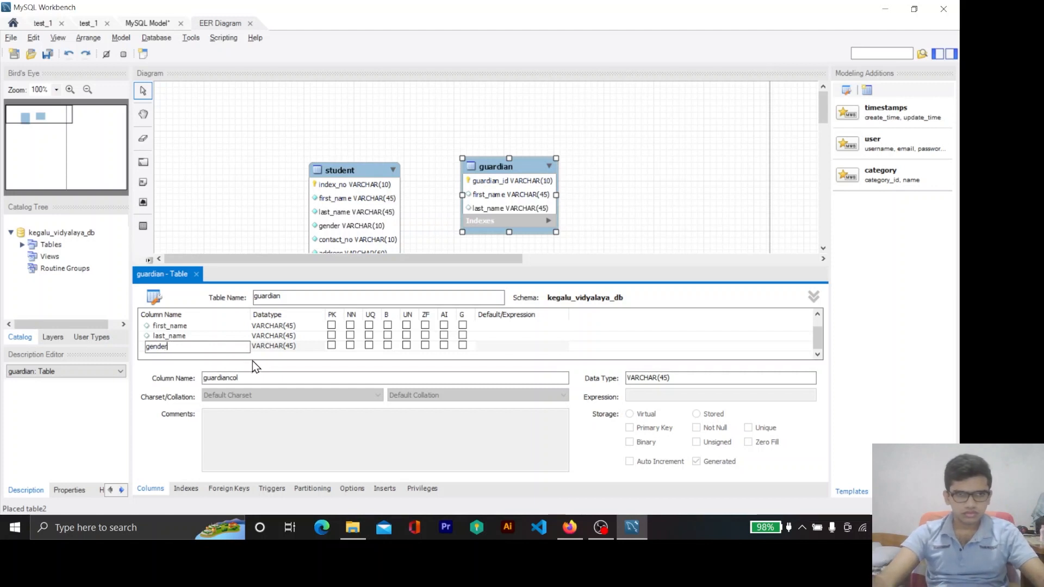
{"action": "key", "text": "Return"}
{"action": "double_click", "coordinate": [288, 347]}
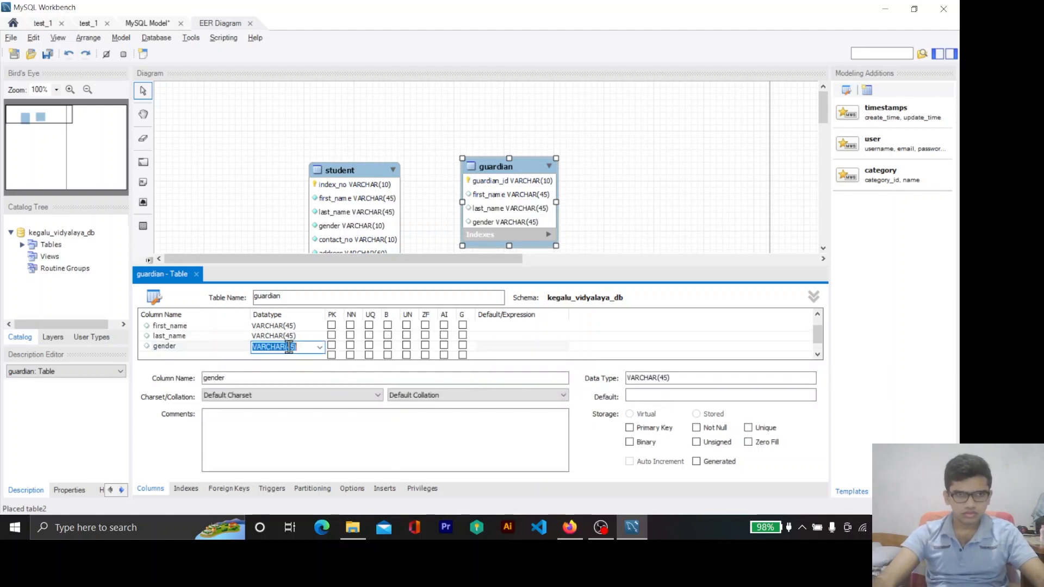
{"action": "left_click", "coordinate": [294, 347]}
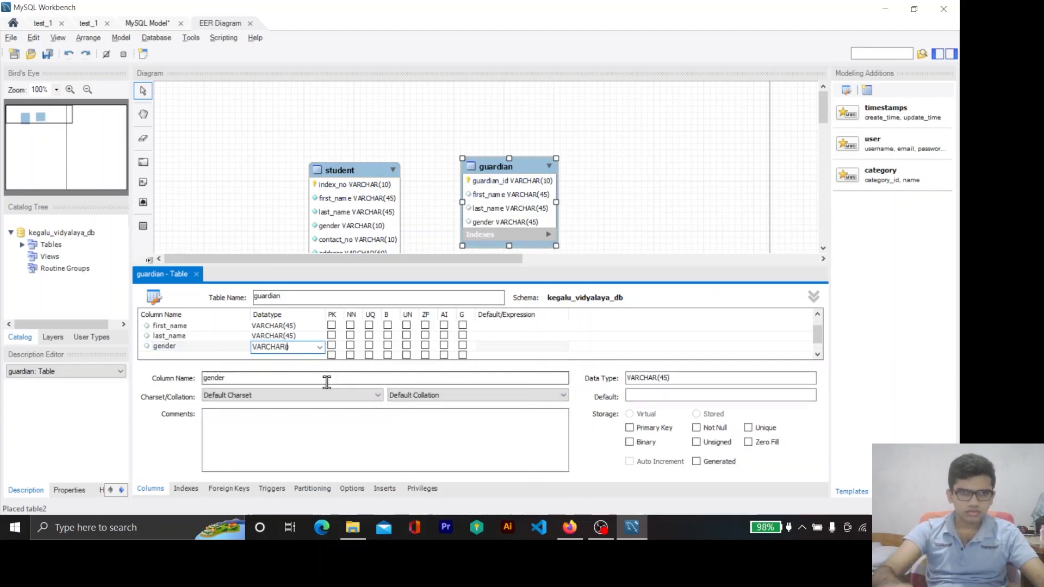
{"action": "type", "text": "10"}
{"action": "key", "text": "Return"}
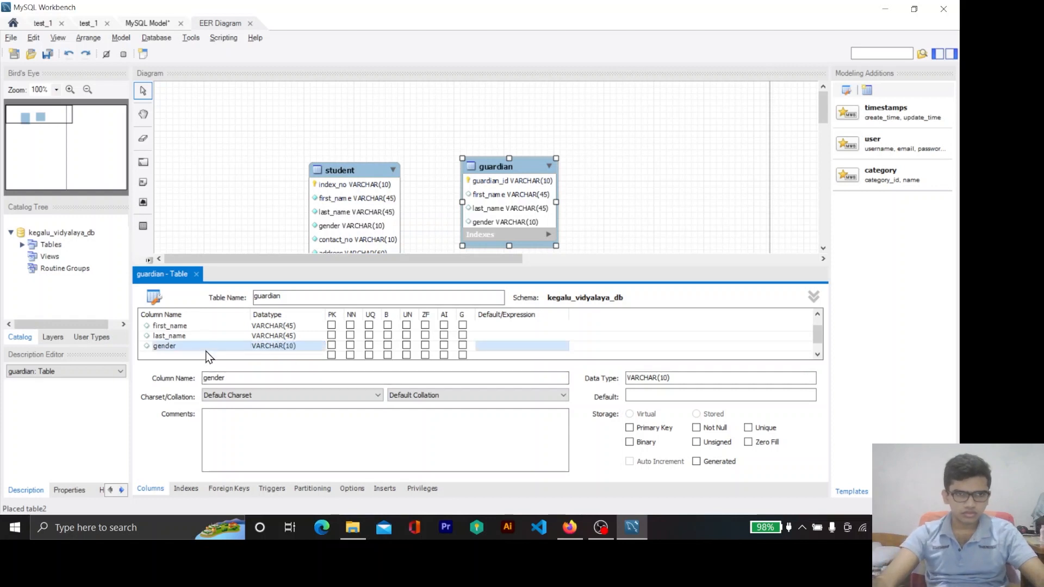
Step: Check the last guardian column in the Firefox PDF and add it as contact_no to the guardian table
{"action": "double_click", "coordinate": [207, 351]}
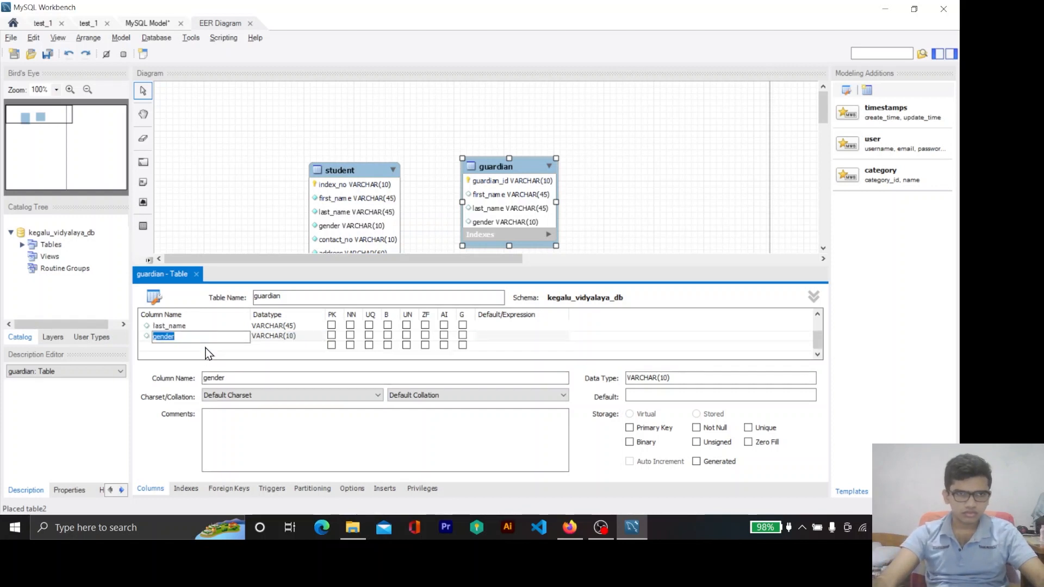
{"action": "key", "text": "alt+Tab"}
{"action": "key", "text": "alt+Tab"}
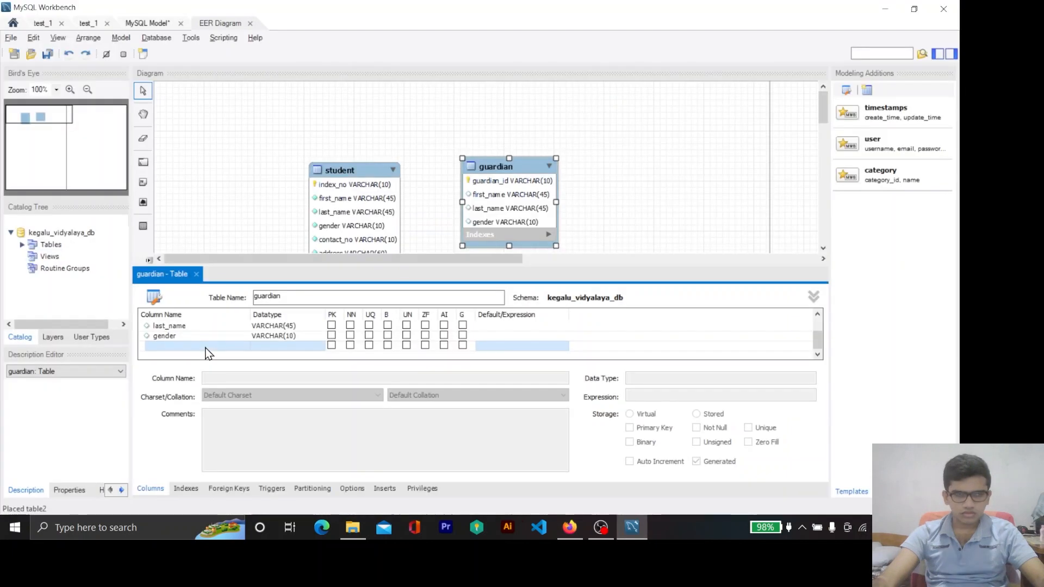
{"action": "double_click", "coordinate": [206, 348]}
{"action": "type", "text": "con"}
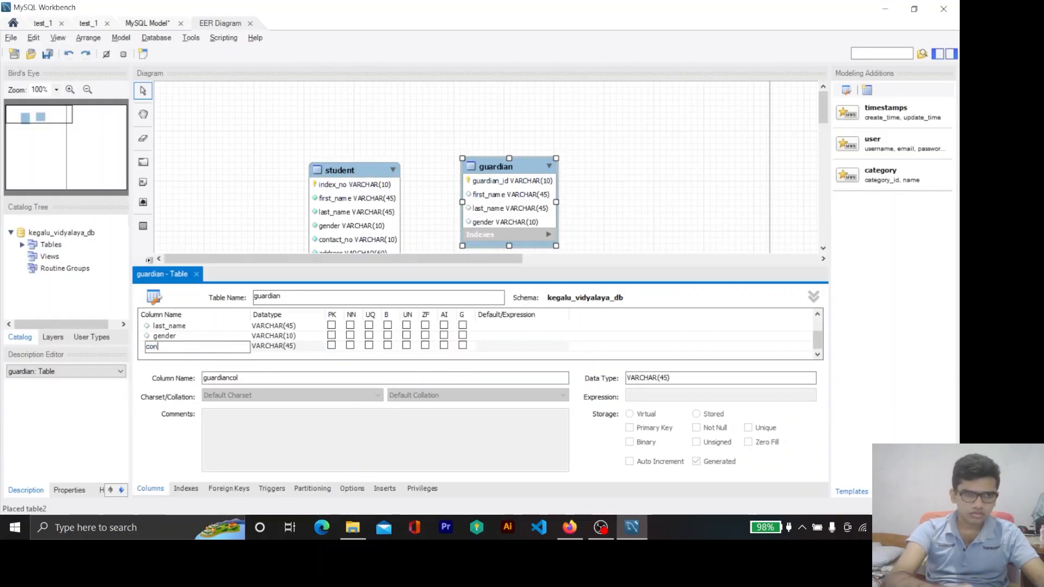
{"action": "type", "text": "tact"}
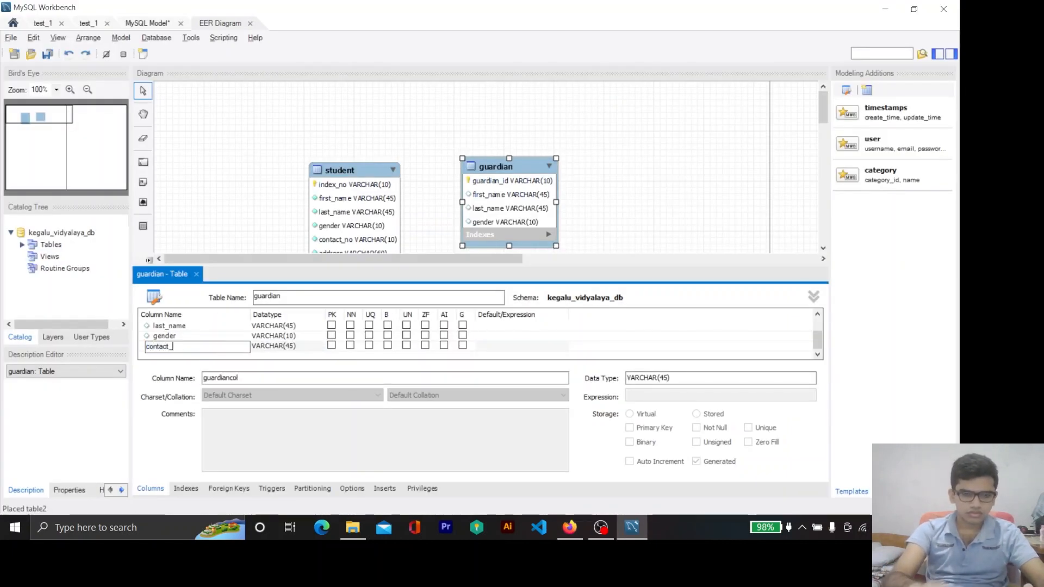
{"action": "type", "text": "_no"}
Step: Set the data type of the guardian table's contact_no column to VARCHAR(10)
{"action": "left_click", "coordinate": [291, 348]}
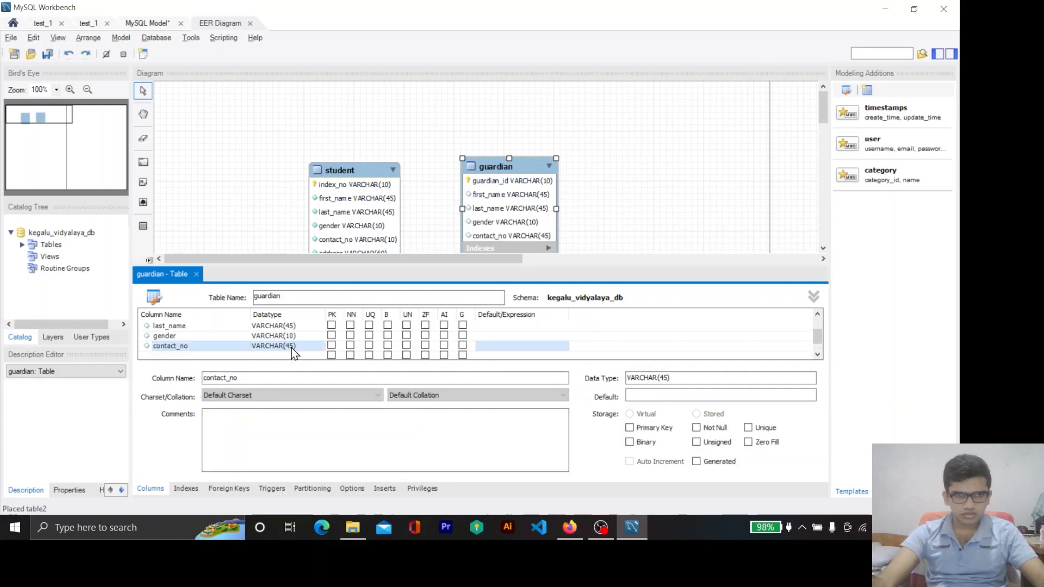
{"action": "left_click", "coordinate": [291, 348]}
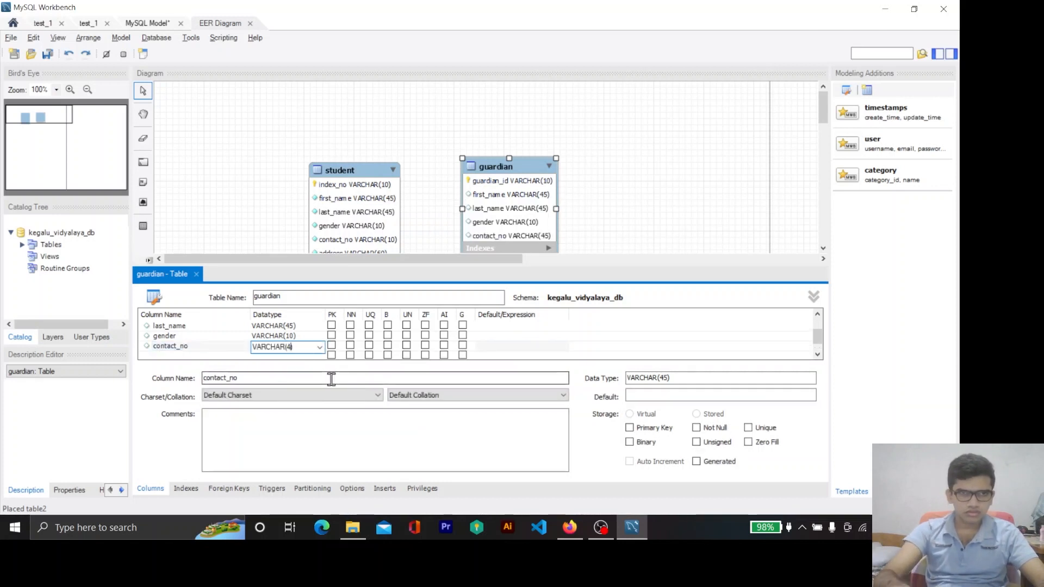
{"action": "key", "text": "BackSpace"}
{"action": "key", "text": "Delete"}
{"action": "type", "text": "10"}
{"action": "left_click", "coordinate": [191, 357]}
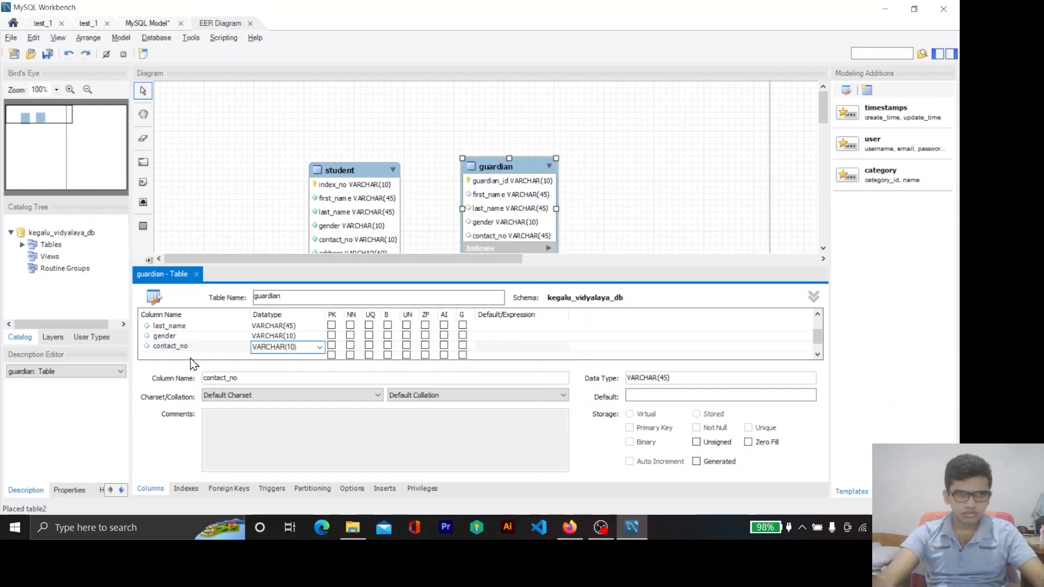
Step: Make the guardian table's first_name, last_name, gender and contact_no columns Not Null
{"action": "scroll", "coordinate": [233, 346], "scroll_direction": "up", "scroll_amount": 1}
{"action": "left_click", "coordinate": [350, 335]}
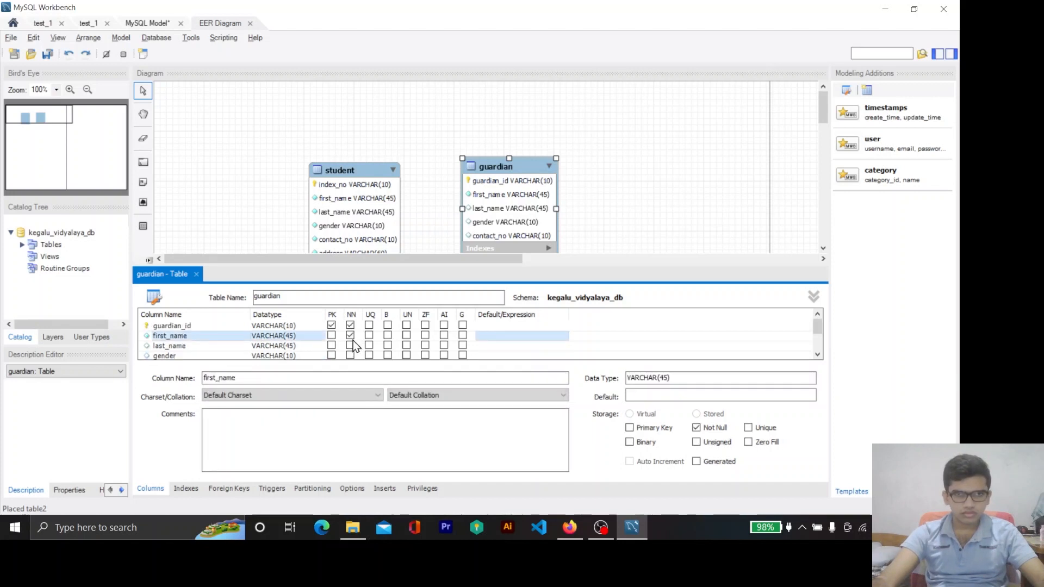
{"action": "left_click", "coordinate": [350, 346]}
{"action": "left_click", "coordinate": [350, 355]}
{"action": "left_click", "coordinate": [350, 355]}
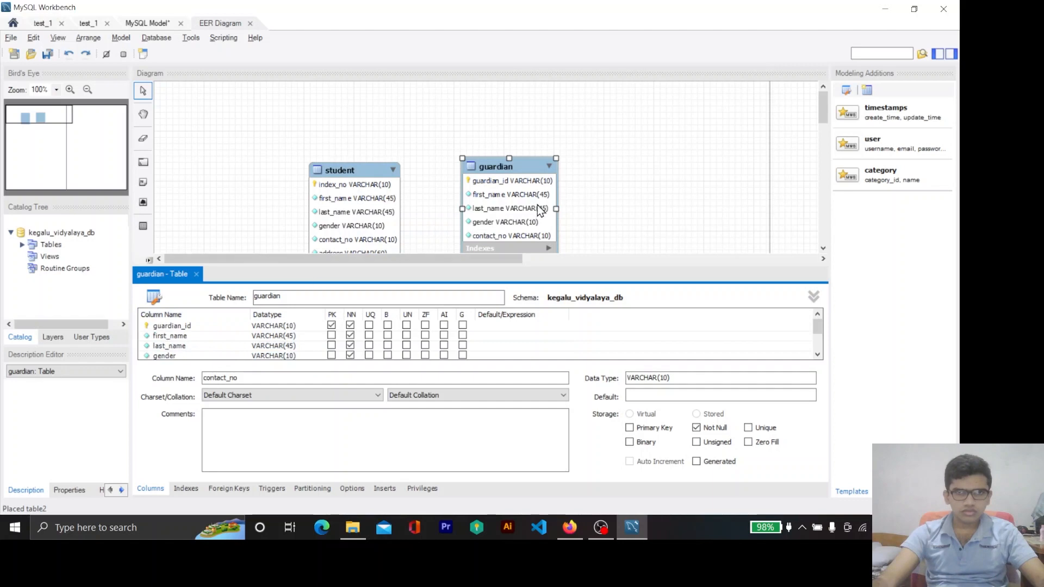
Step: Compare the guardian table with the Firefox PDF, close its editor and move the table farther from student in the diagram
{"action": "left_click", "coordinate": [655, 205]}
{"action": "key", "text": "alt+Tab"}
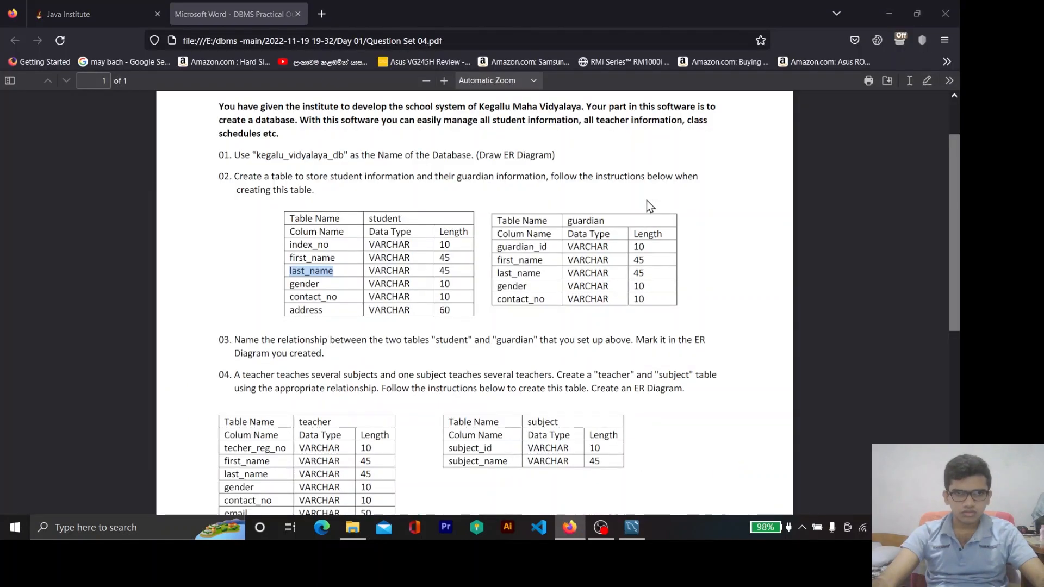
{"action": "key", "text": "alt+Tab"}
{"action": "left_click", "coordinate": [196, 274]}
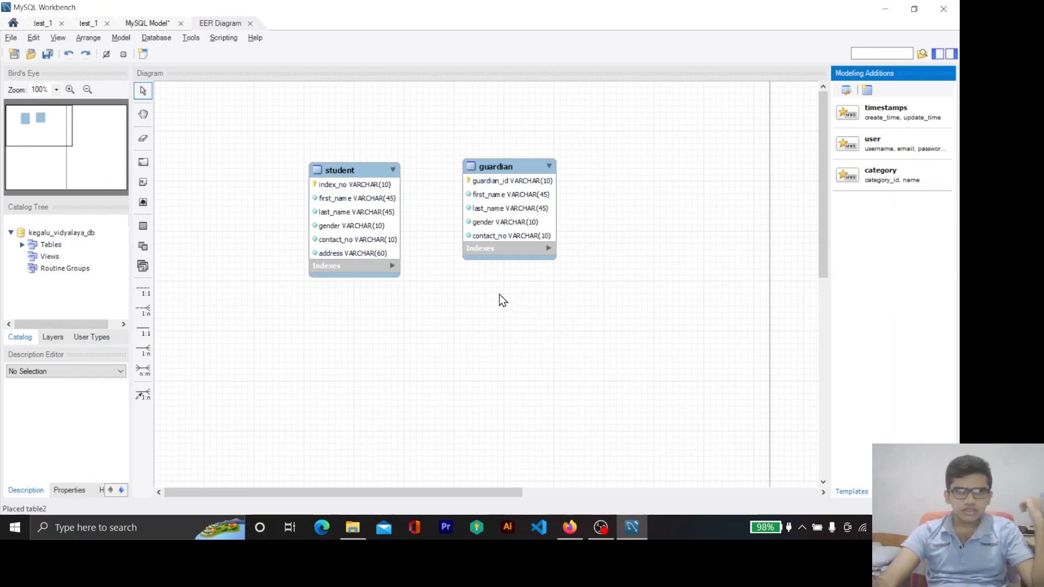
{"action": "left_click_drag", "start_coordinate": [510, 171], "coordinate": [556, 184]}
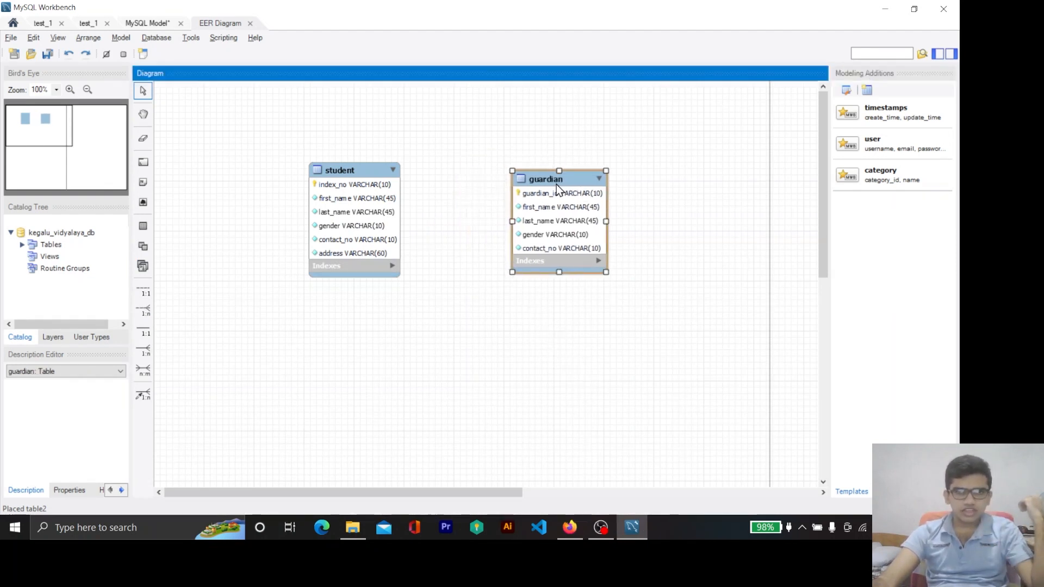
Step: Try a non-identifying 1:n relationship with student as the foreign key table and guardian as the referenced table, and undo it
{"action": "left_click", "coordinate": [140, 309]}
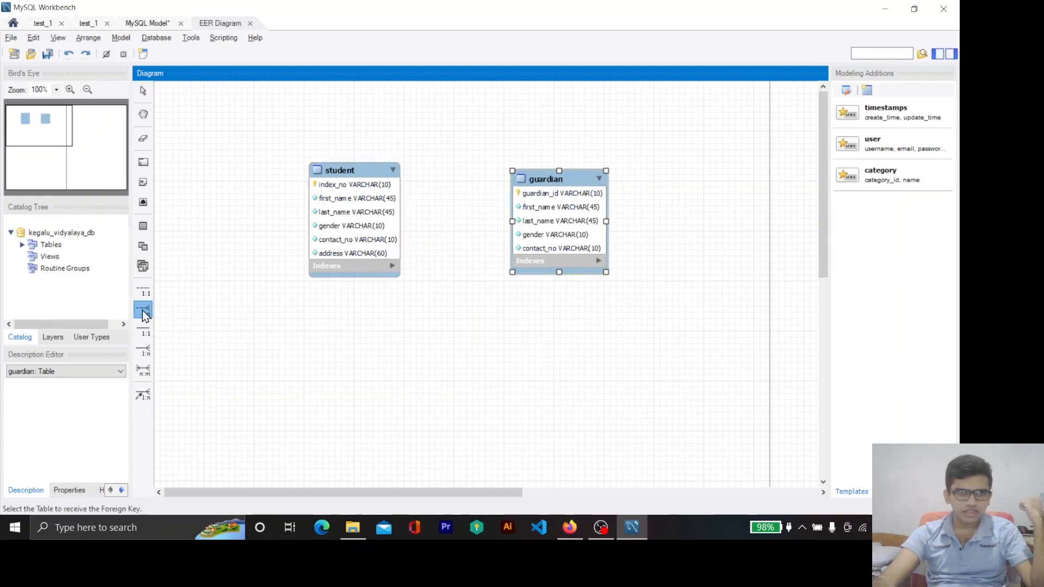
{"action": "left_click", "coordinate": [346, 201]}
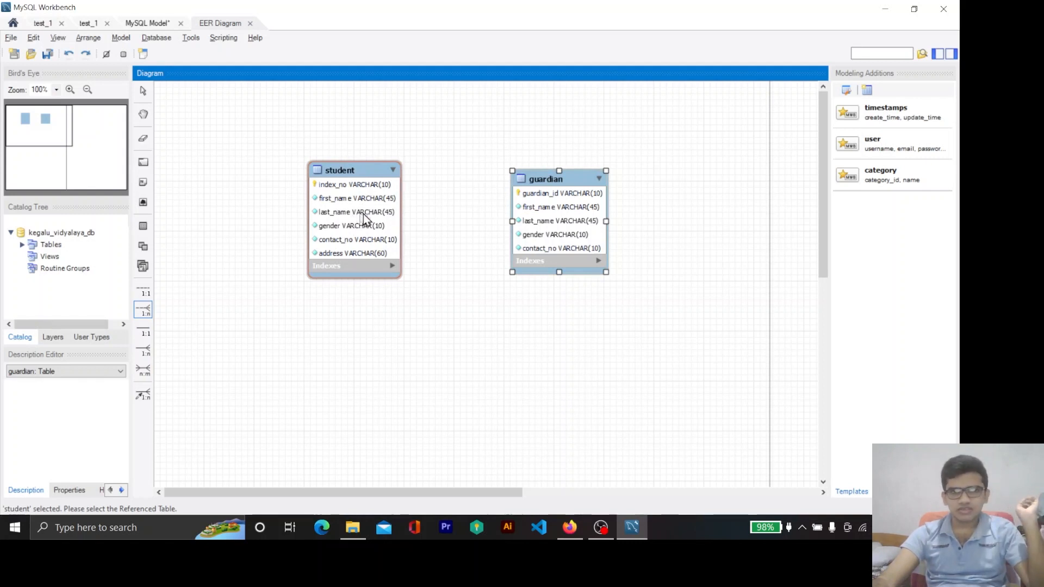
{"action": "left_click", "coordinate": [594, 227]}
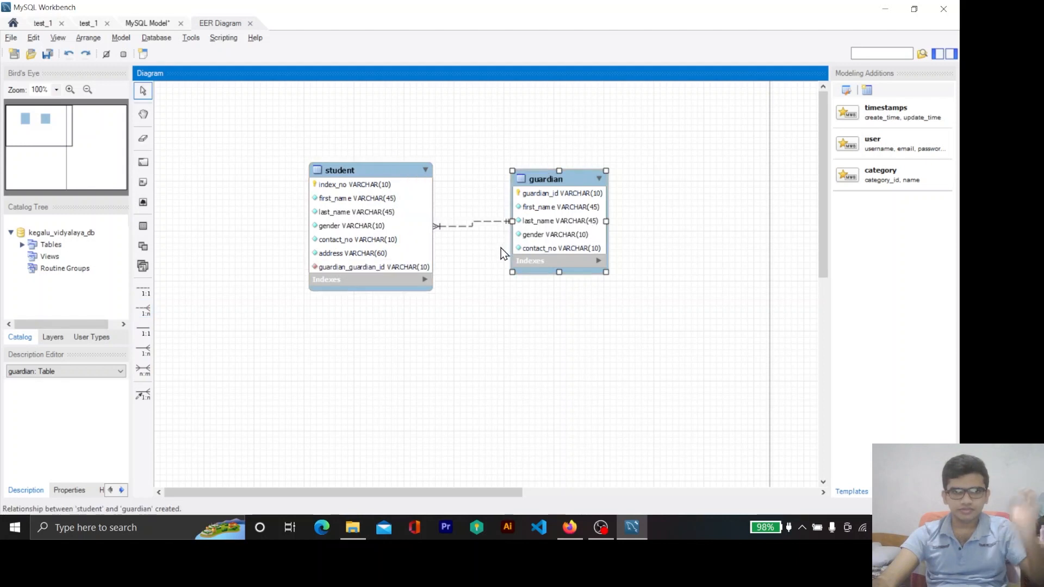
{"action": "key", "text": "ctrl+z"}
Step: Create a non-identifying 1:n relationship with the foreign key in guardian referencing student, and move the guardian table slightly up
{"action": "left_click", "coordinate": [143, 309]}
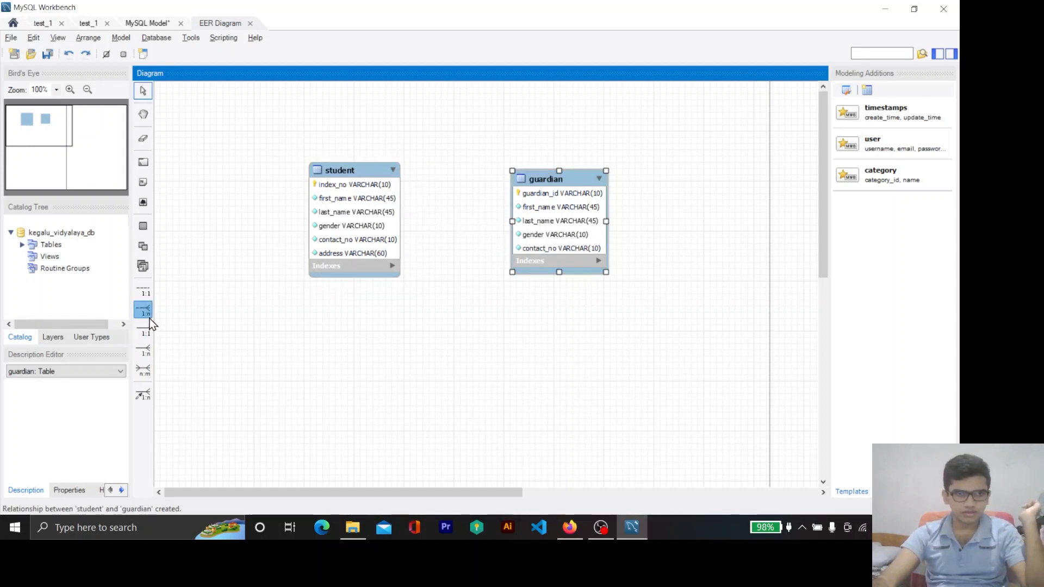
{"action": "left_click", "coordinate": [565, 235]}
{"action": "left_click", "coordinate": [328, 227]}
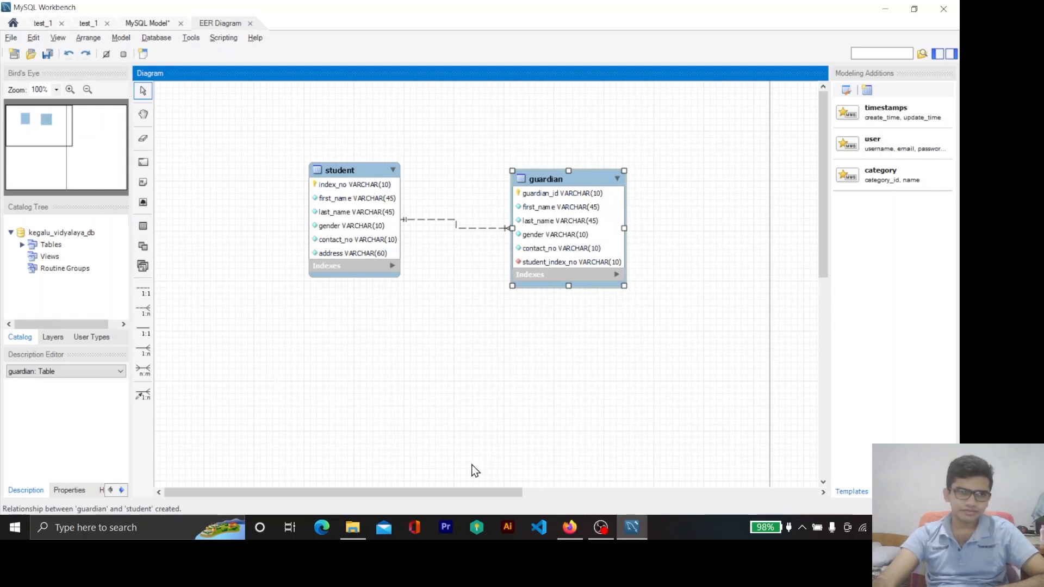
{"action": "left_click_drag", "start_coordinate": [550, 195], "coordinate": [540, 167]}
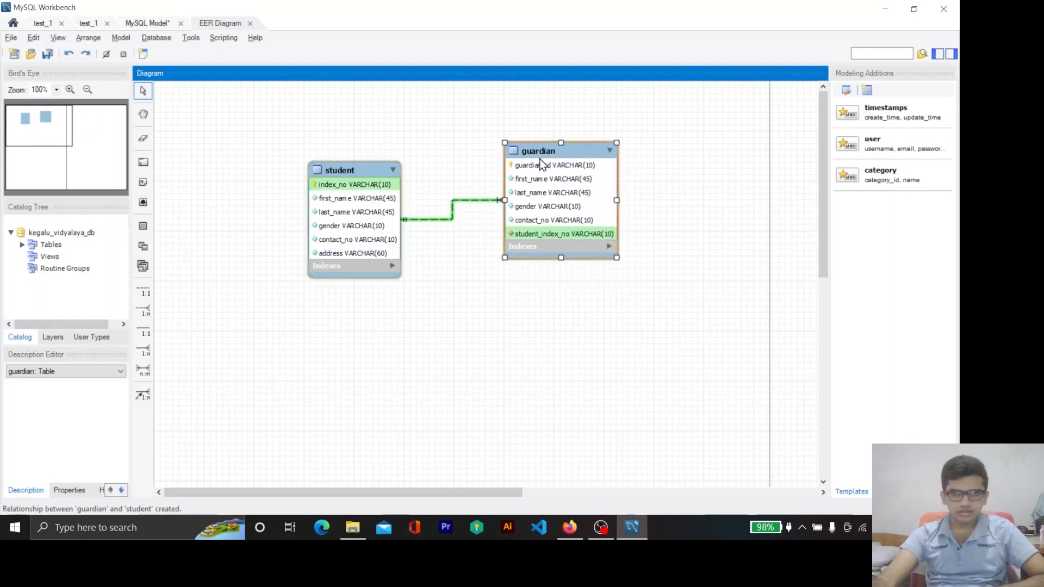
Step: Read question 04 and the teacher table's name and columns in the Firefox PDF, and return to the diagram
{"action": "mouse_move", "coordinate": [565, 532]}
{"action": "left_click", "coordinate": [560, 512]}
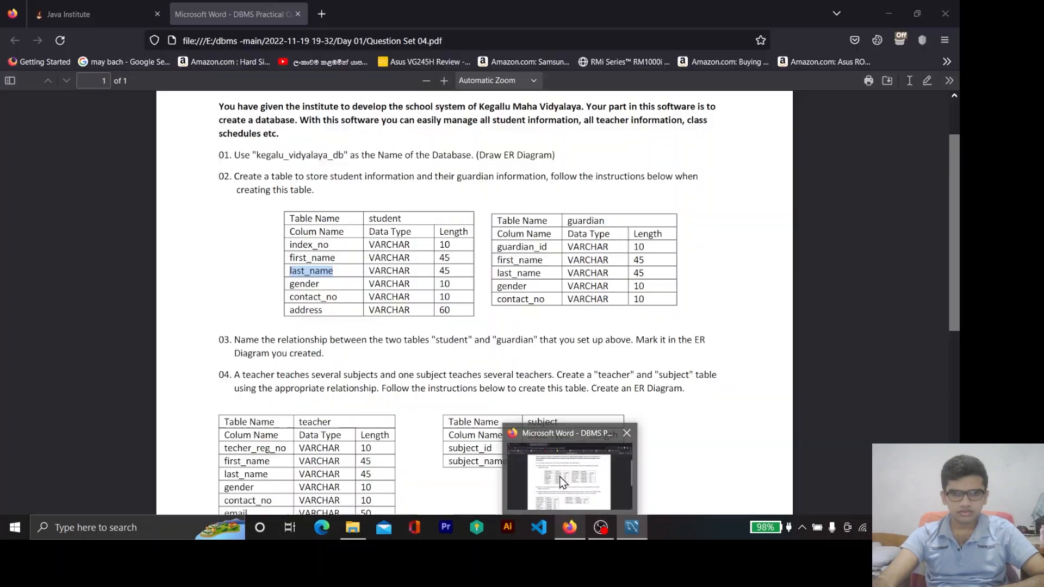
{"action": "scroll", "coordinate": [346, 401], "scroll_direction": "down", "scroll_amount": 4}
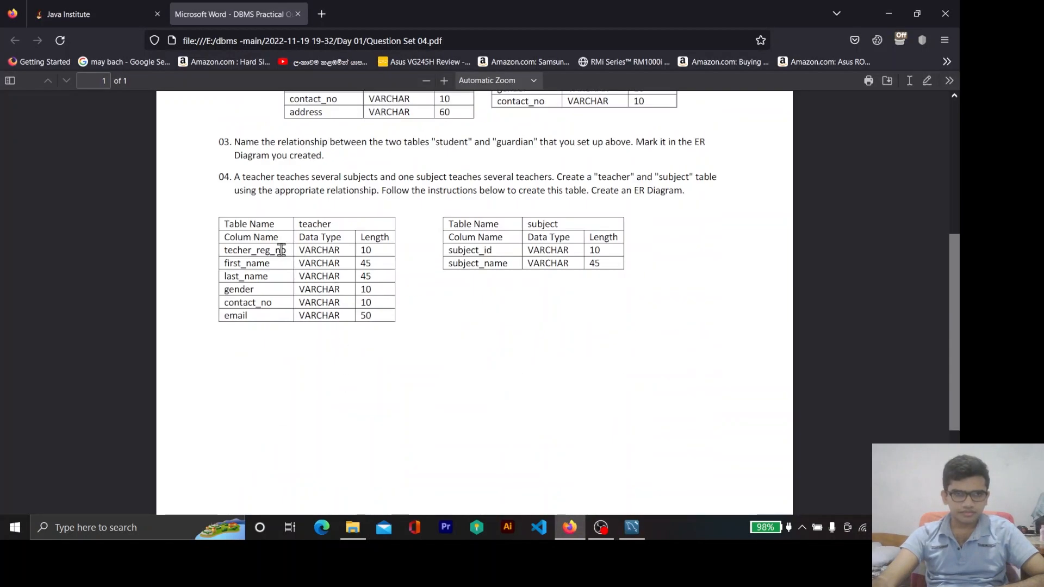
{"action": "double_click", "coordinate": [318, 224]}
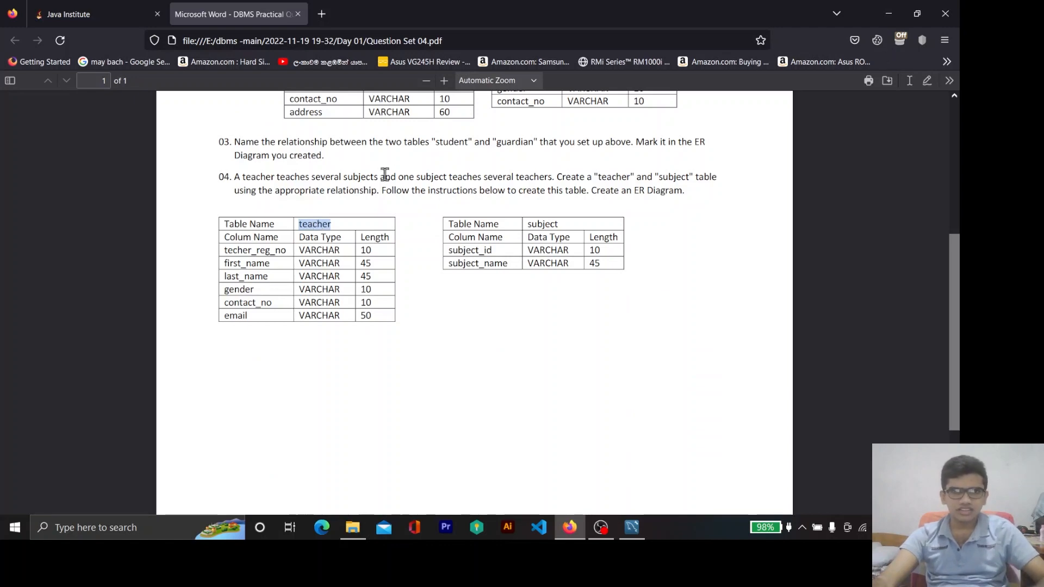
{"action": "left_click", "coordinate": [879, 14]}
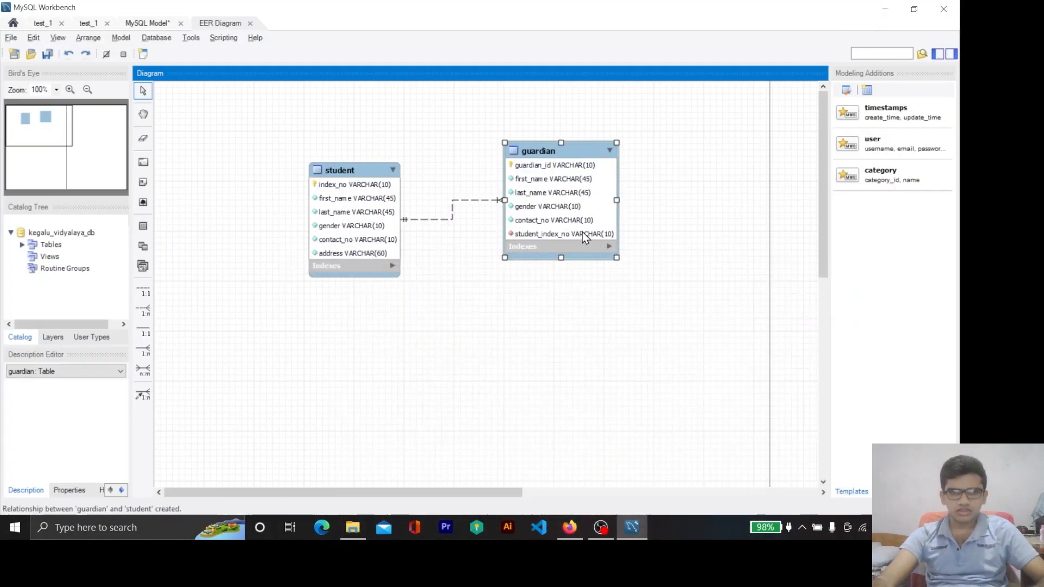
Step: Place two new tables side by side in the empty area below student and guardian
{"action": "key", "text": "t"}
{"action": "left_click", "coordinate": [445, 340]}
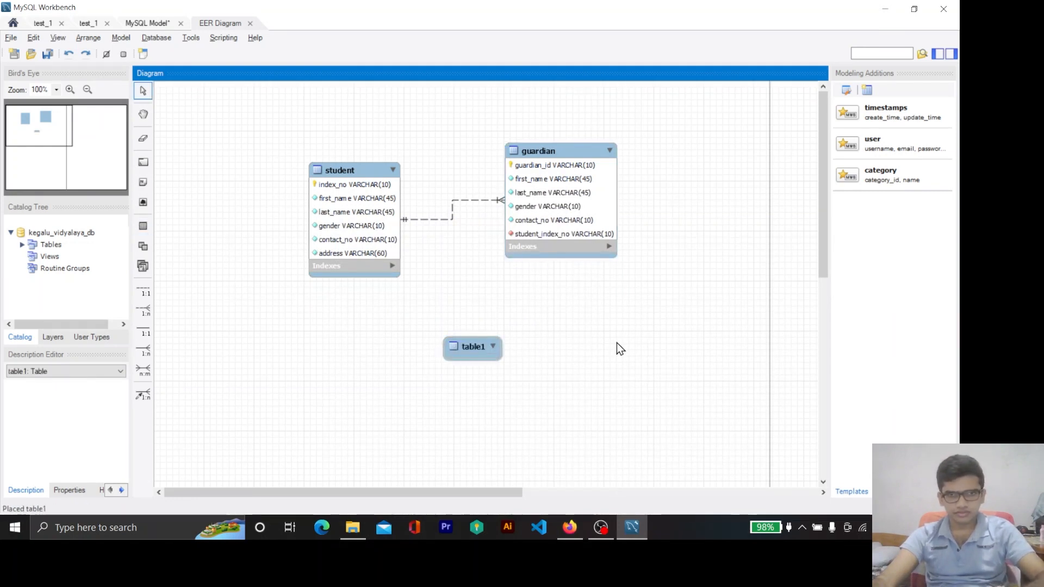
{"action": "left_click", "coordinate": [616, 343]}
Step: Check the table name in the Firefox PDF and rename table1 as teacher
{"action": "double_click", "coordinate": [479, 352]}
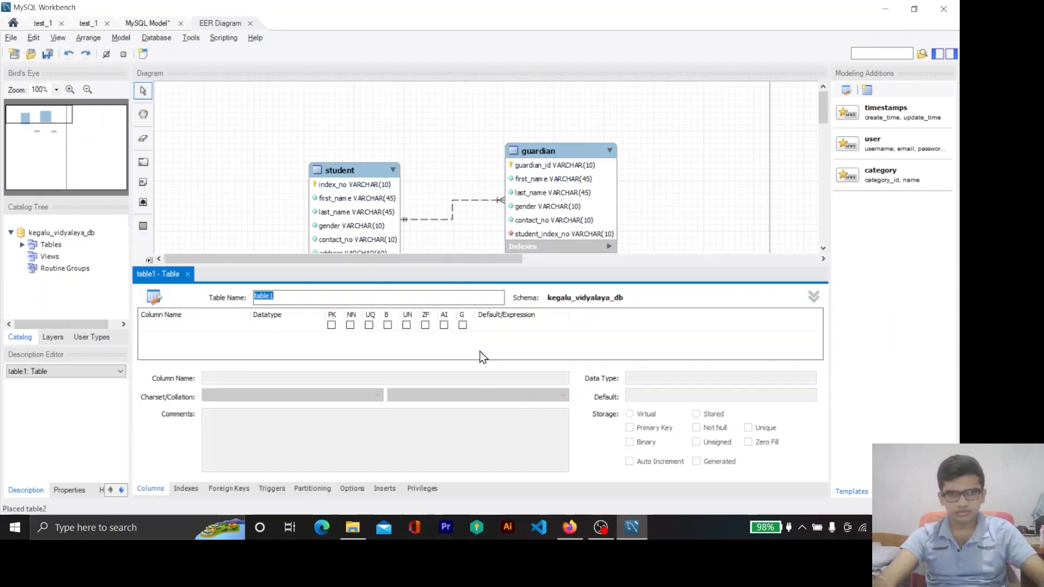
{"action": "scroll", "coordinate": [584, 169], "scroll_direction": "down", "scroll_amount": 5}
{"action": "key", "text": "alt+Tab"}
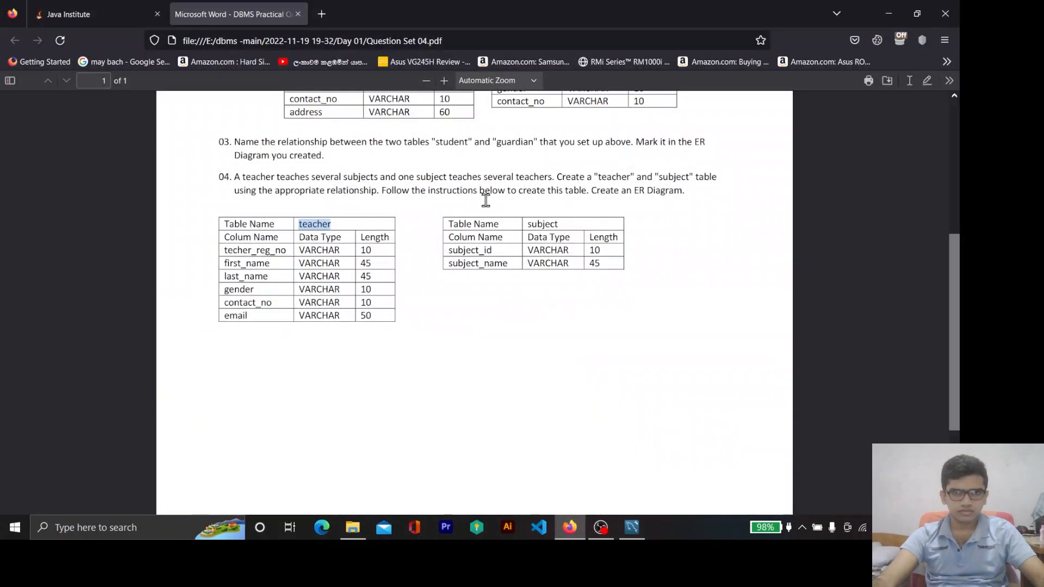
{"action": "left_click", "coordinate": [896, 12]}
{"action": "type", "text": "teacher"}
{"action": "left_click", "coordinate": [538, 240]}
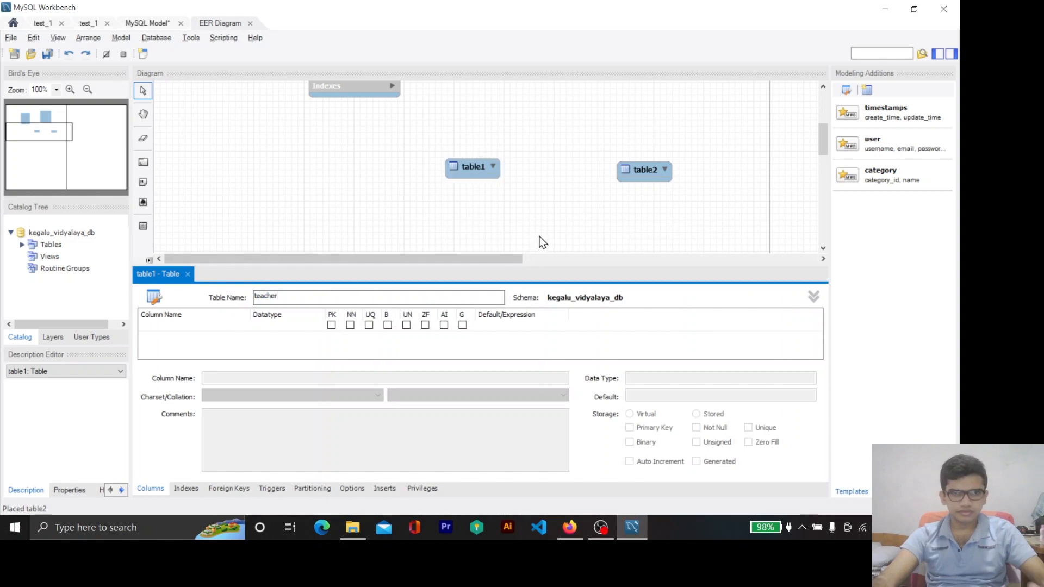
Step: Copy the table name subject from the Firefox PDF and rename table2 with it
{"action": "double_click", "coordinate": [664, 178]}
{"action": "key", "text": "alt+Tab"}
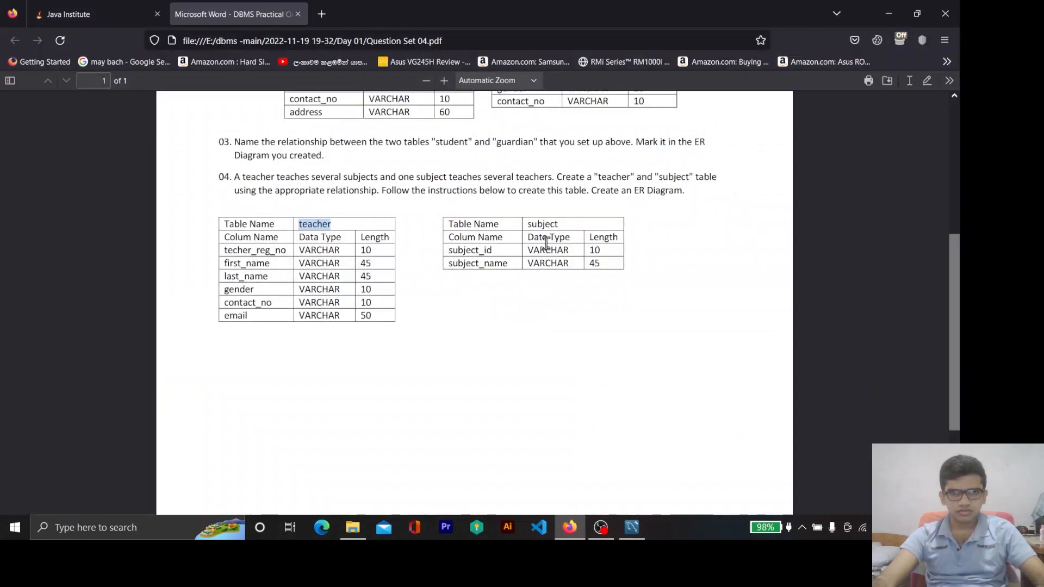
{"action": "double_click", "coordinate": [543, 224]}
{"action": "key", "text": "ctrl+c"}
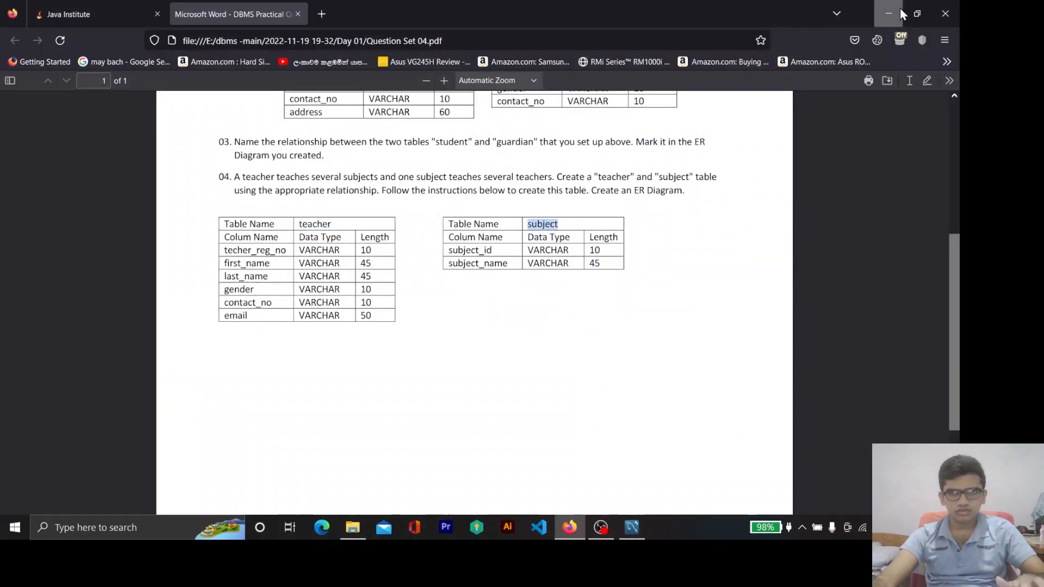
{"action": "left_click", "coordinate": [899, 8]}
{"action": "left_click", "coordinate": [166, 285]}
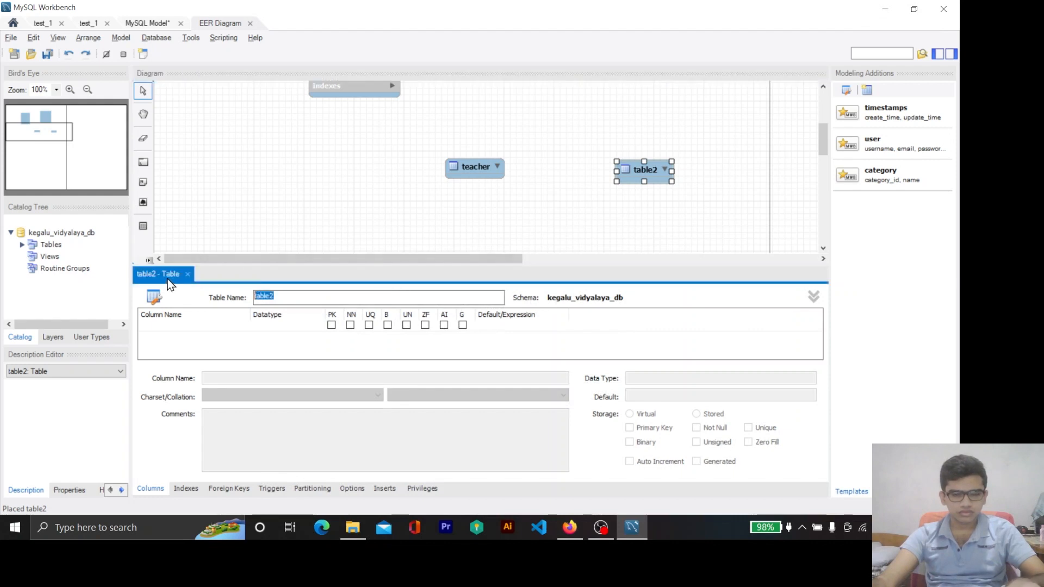
{"action": "key", "text": "ctrl+v"}
{"action": "left_click", "coordinate": [494, 233]}
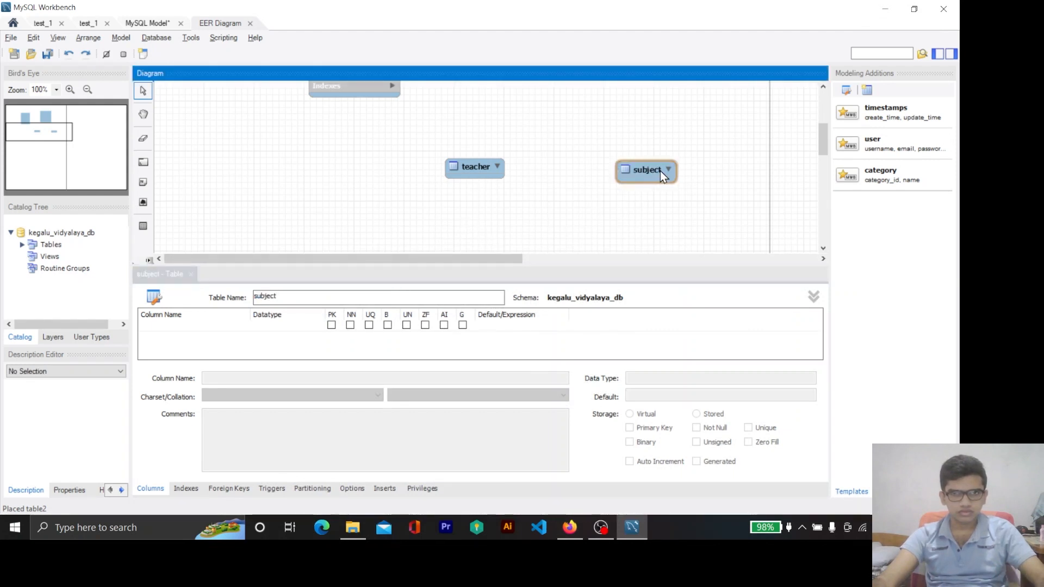
Step: Move the subject and teacher tables slightly higher in the diagram, roughly level with each other
{"action": "left_click_drag", "start_coordinate": [660, 171], "coordinate": [646, 141]}
{"action": "left_click_drag", "start_coordinate": [494, 167], "coordinate": [494, 142]}
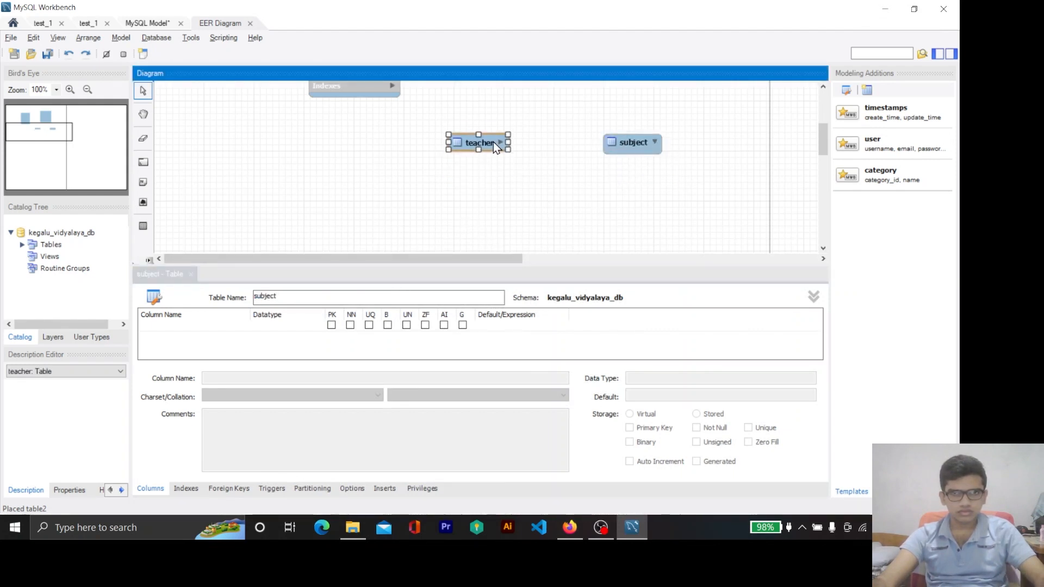
{"action": "left_click", "coordinate": [464, 200]}
Step: Check the teacher columns in the Firefox PDF and add a teacher_reg_no column in the open subject table editor
{"action": "key", "text": "alt+Tab"}
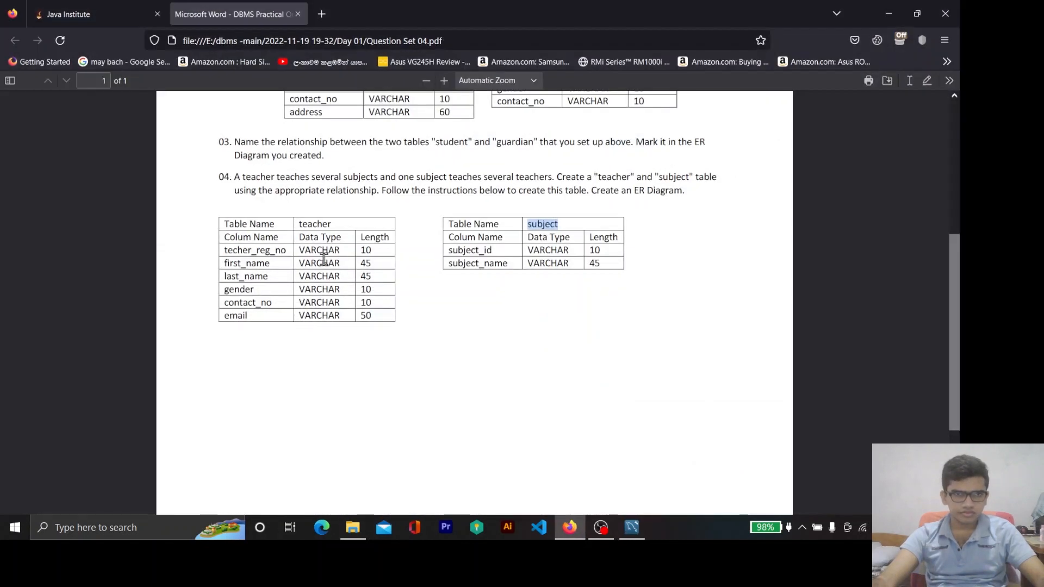
{"action": "key", "text": "alt+Tab"}
{"action": "left_click", "coordinate": [183, 325]}
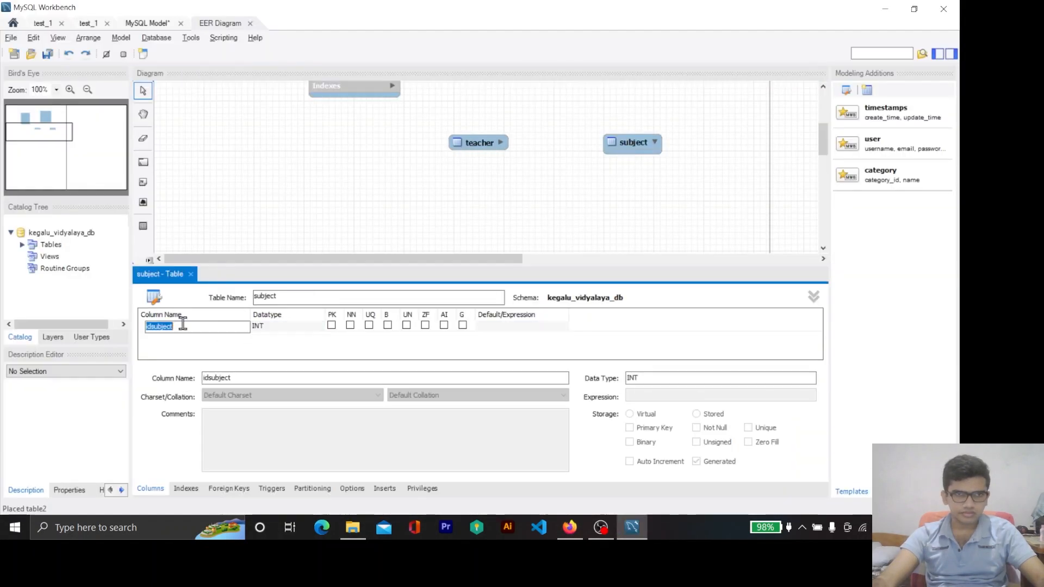
{"action": "type", "text": "teacher"}
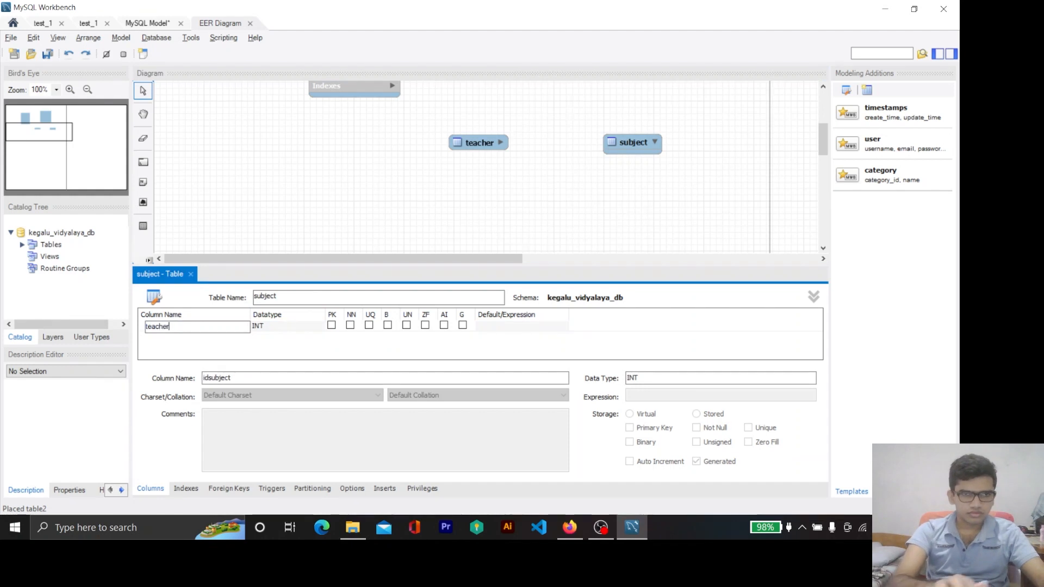
{"action": "type", "text": "_reg"}
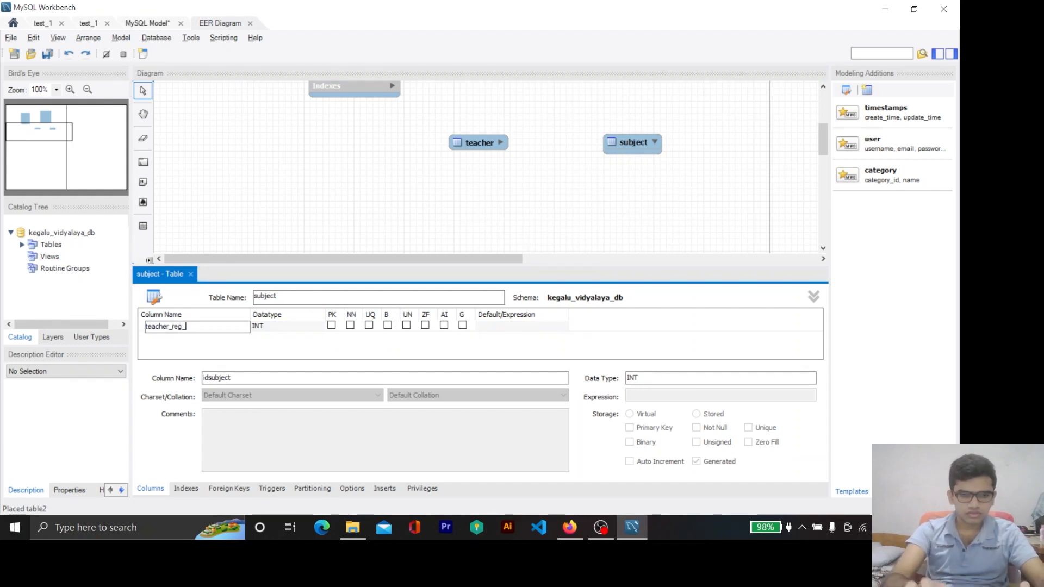
{"action": "type", "text": "_no"}
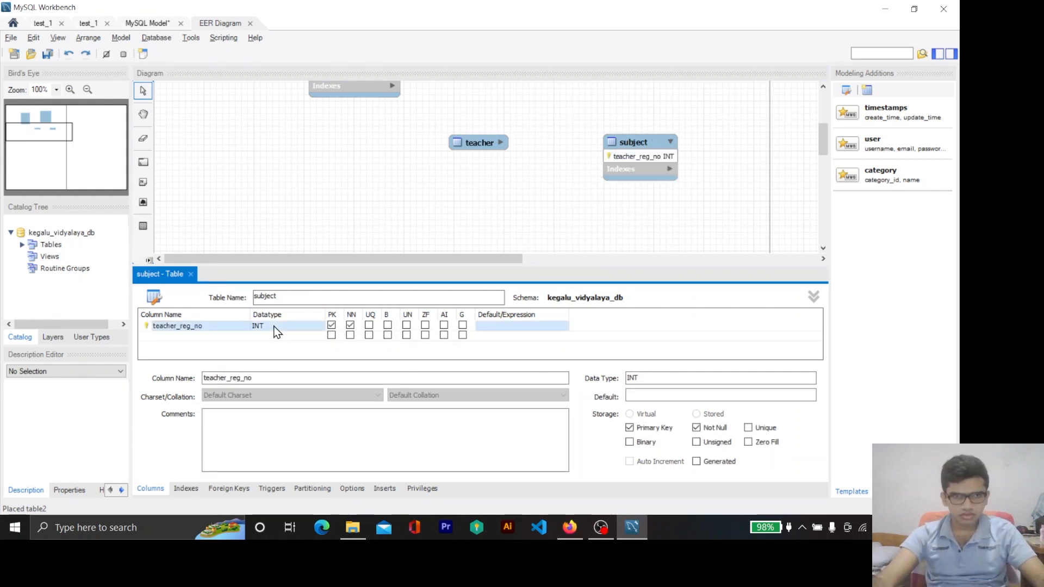
Step: Set the datatype of the teacher_reg_no column to VARCHAR(10)
{"action": "left_click", "coordinate": [274, 326]}
{"action": "left_click_drag", "start_coordinate": [274, 326], "coordinate": [203, 325]}
{"action": "type", "text": "VARCHAR"}
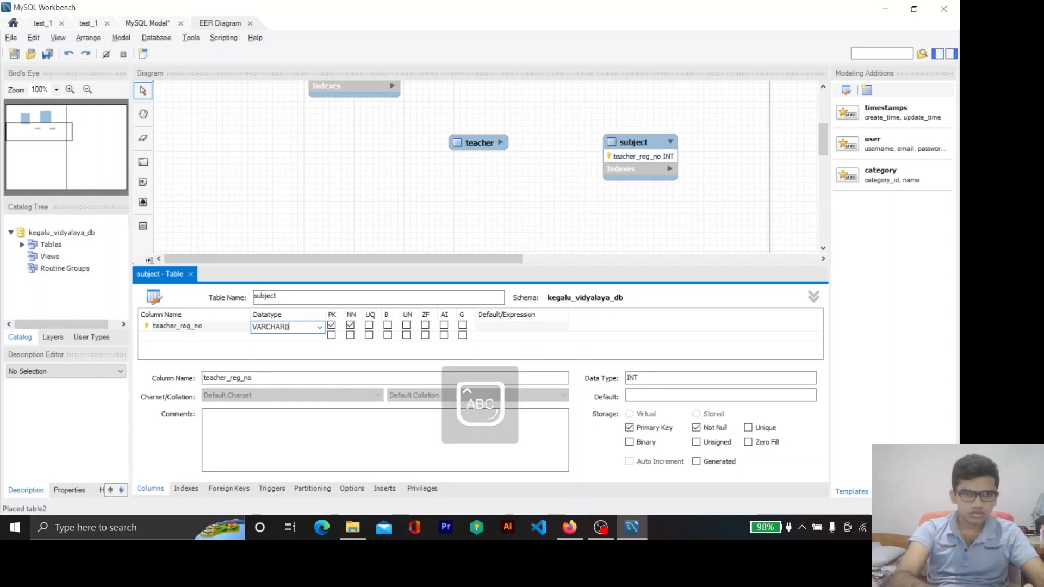
{"action": "type", "text": "(10"}
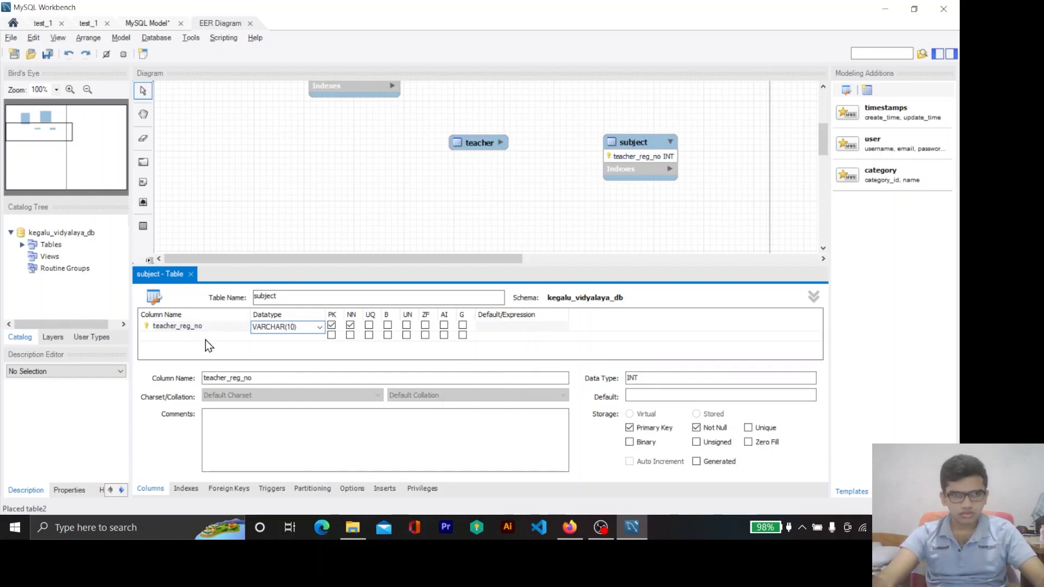
{"action": "left_click", "coordinate": [197, 351]}
Step: Check the next column in the Firefox PDF and add first_name to the subject table as a Not Null column
{"action": "key", "text": "alt+Tab"}
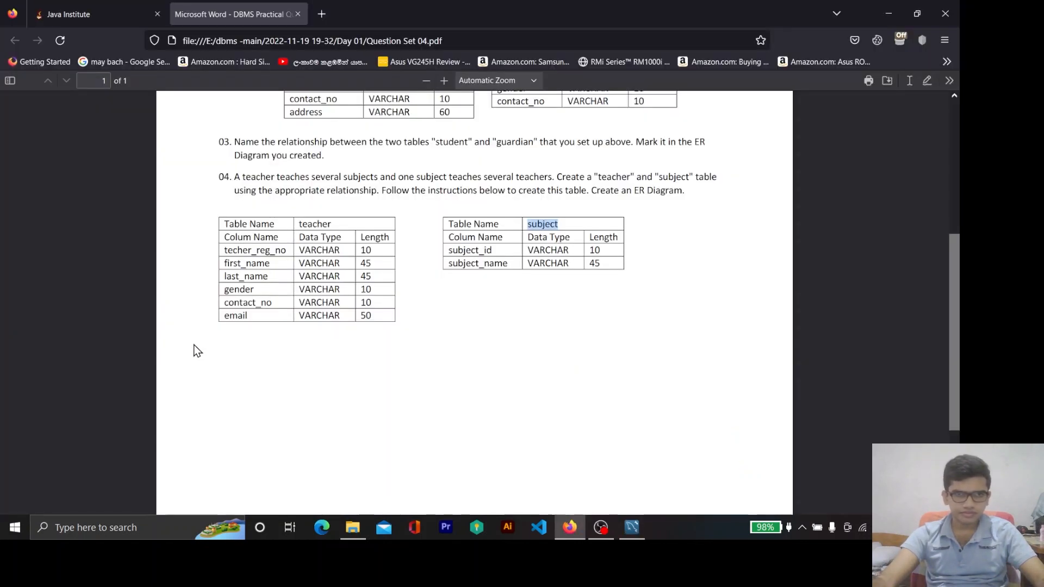
{"action": "key", "text": "alt+Tab"}
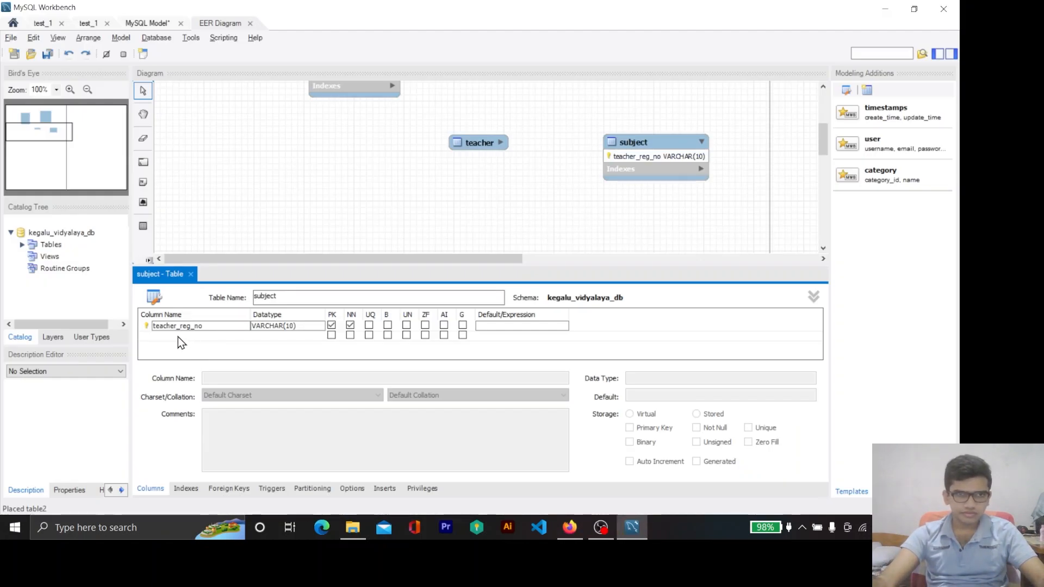
{"action": "double_click", "coordinate": [178, 337]}
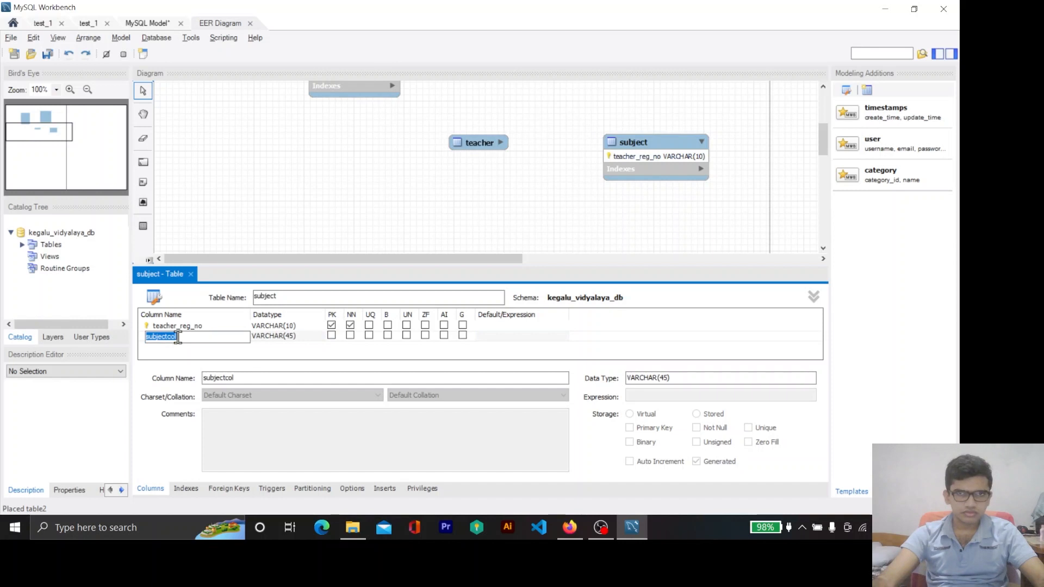
{"action": "key", "text": "alt+Tab"}
{"action": "key", "text": "alt+Tab"}
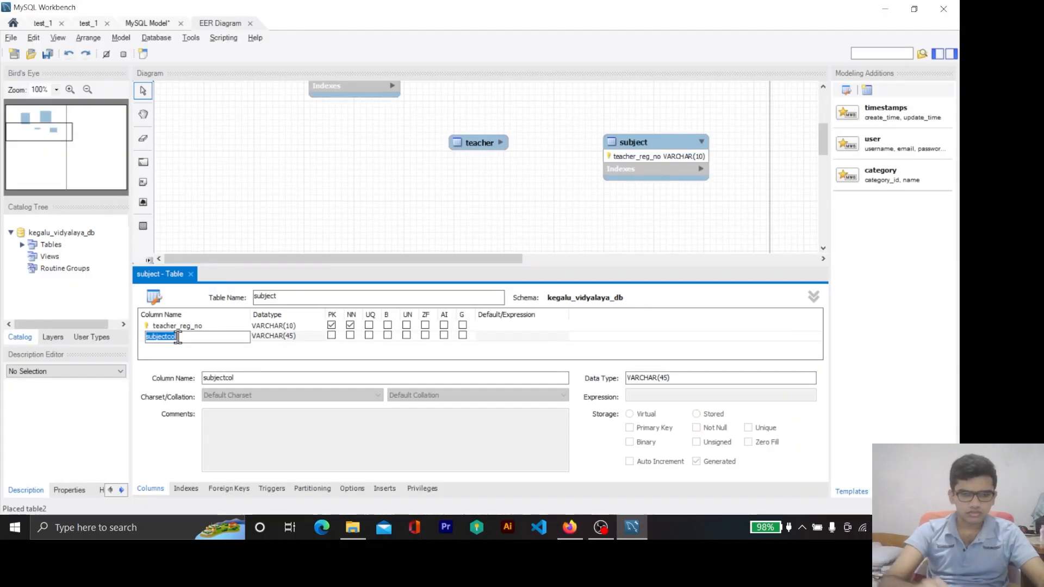
{"action": "type", "text": "FIR"}
{"action": "key", "text": "BackSpace"}
{"action": "key", "text": "BackSpace"}
{"action": "key", "text": "BackSpace"}
{"action": "key", "text": "Caps_Lock"}
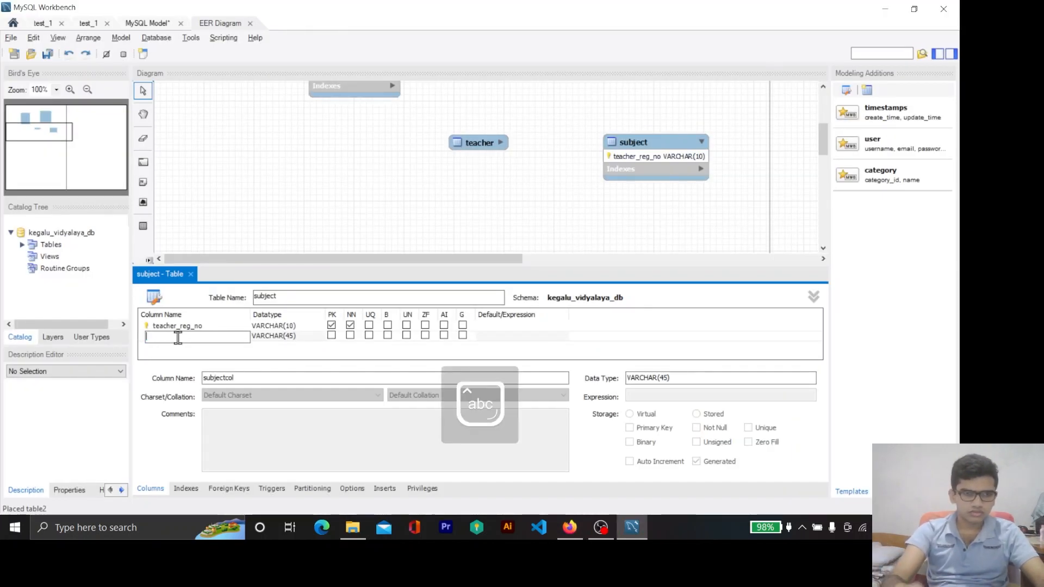
{"action": "type", "text": "first"}
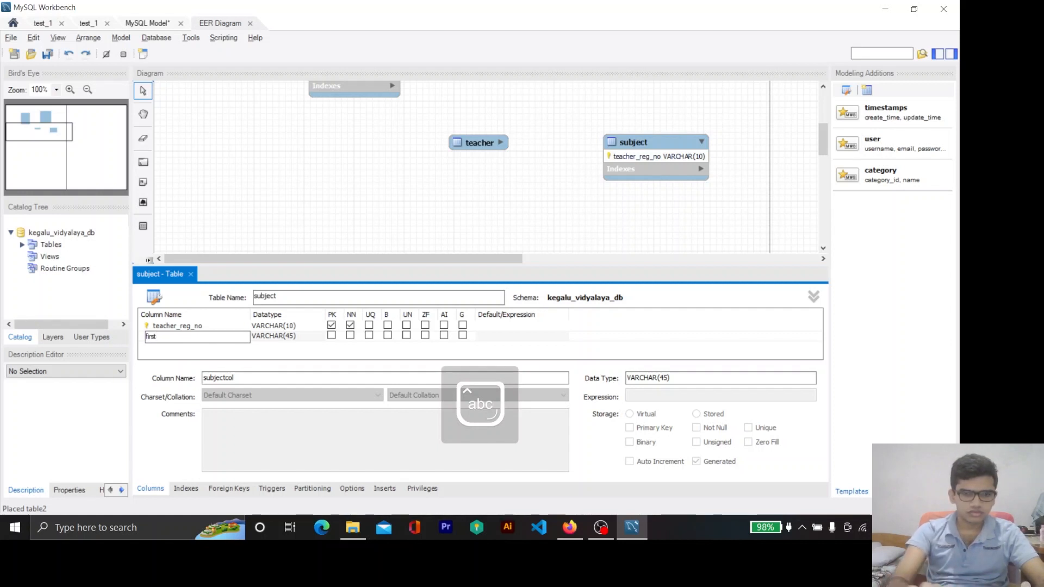
{"action": "type", "text": "_name"}
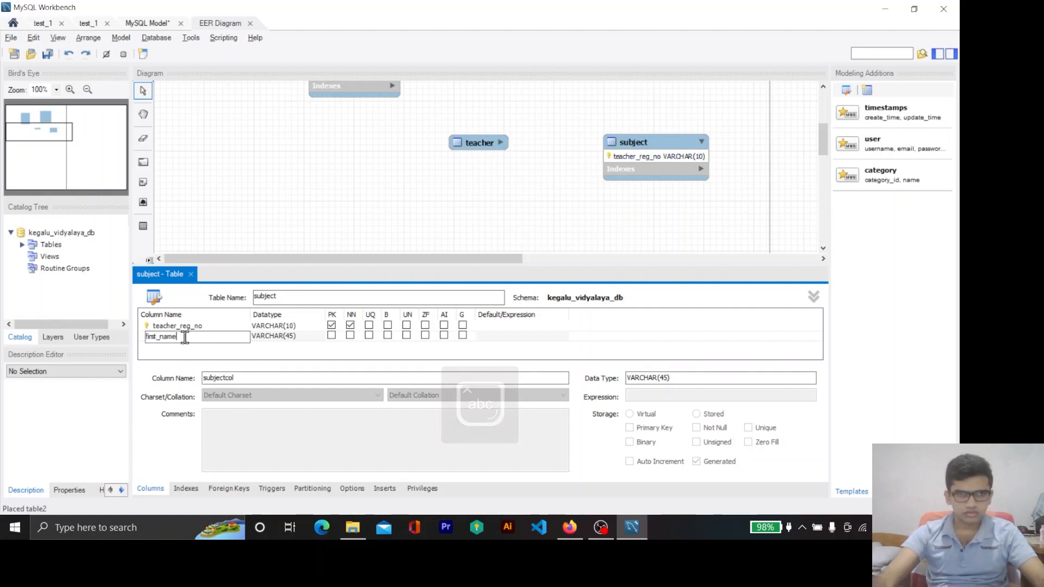
{"action": "left_click", "coordinate": [245, 351]}
{"action": "left_click", "coordinate": [349, 335]}
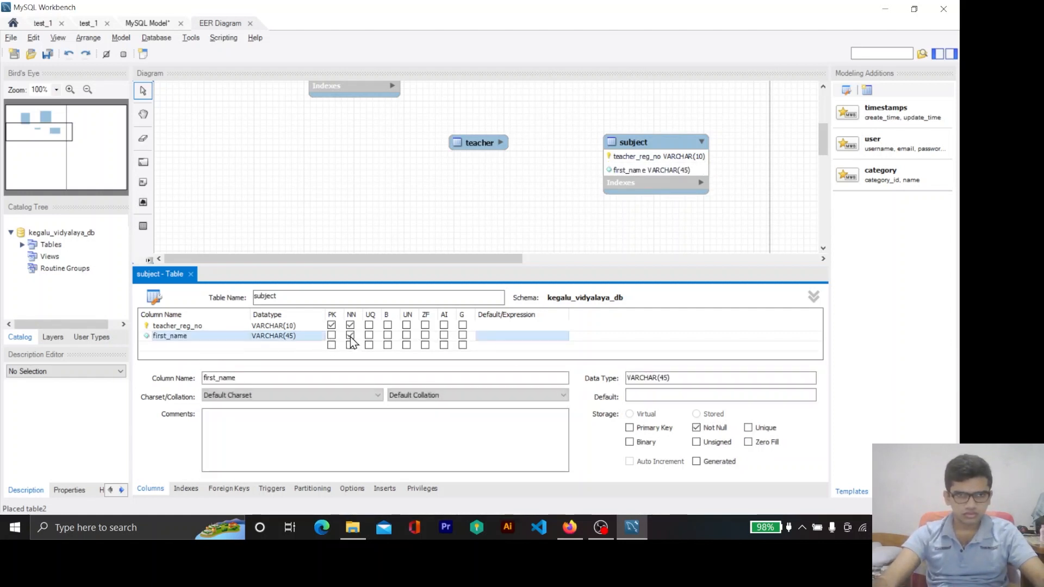
Step: Check the Firefox PDF again and add a Not Null last_name column to the subject table
{"action": "left_click", "coordinate": [200, 349]}
{"action": "left_click", "coordinate": [193, 347]}
{"action": "key", "text": "alt+Tab"}
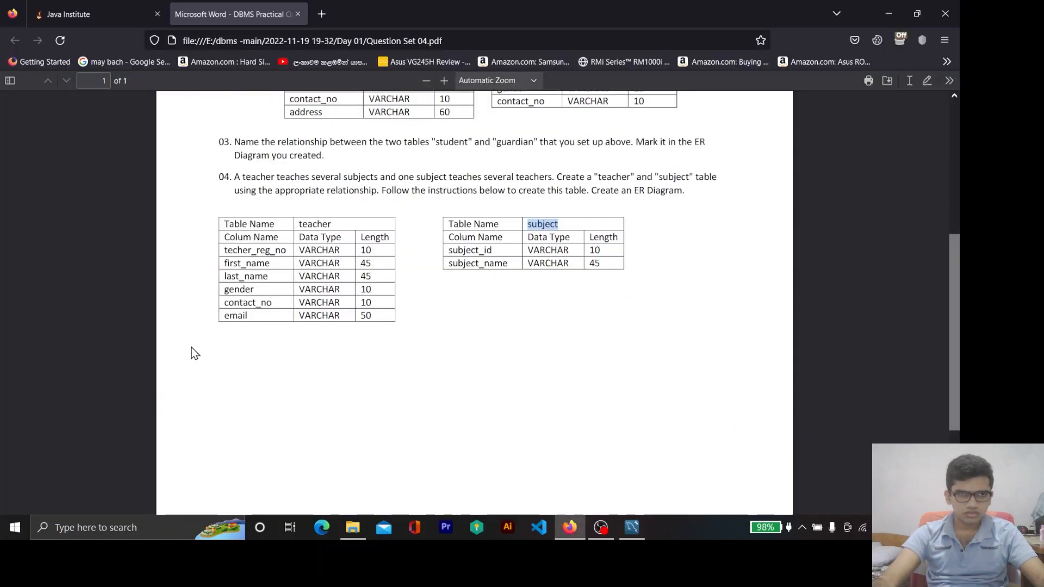
{"action": "key", "text": "alt+Tab"}
{"action": "type", "text": "la"}
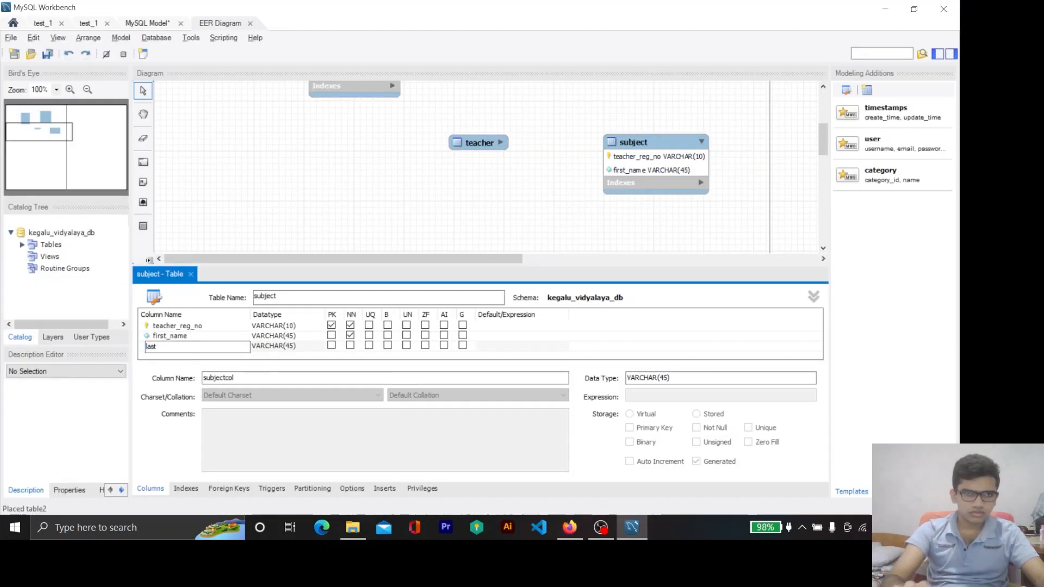
{"action": "type", "text": "st_name"}
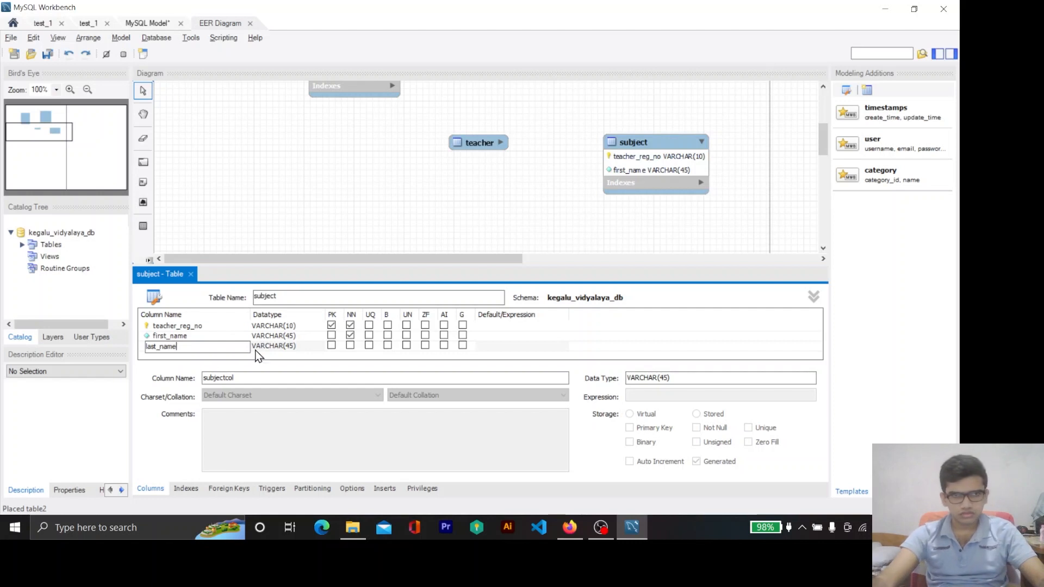
{"action": "left_click", "coordinate": [238, 357]}
{"action": "left_click", "coordinate": [350, 346]}
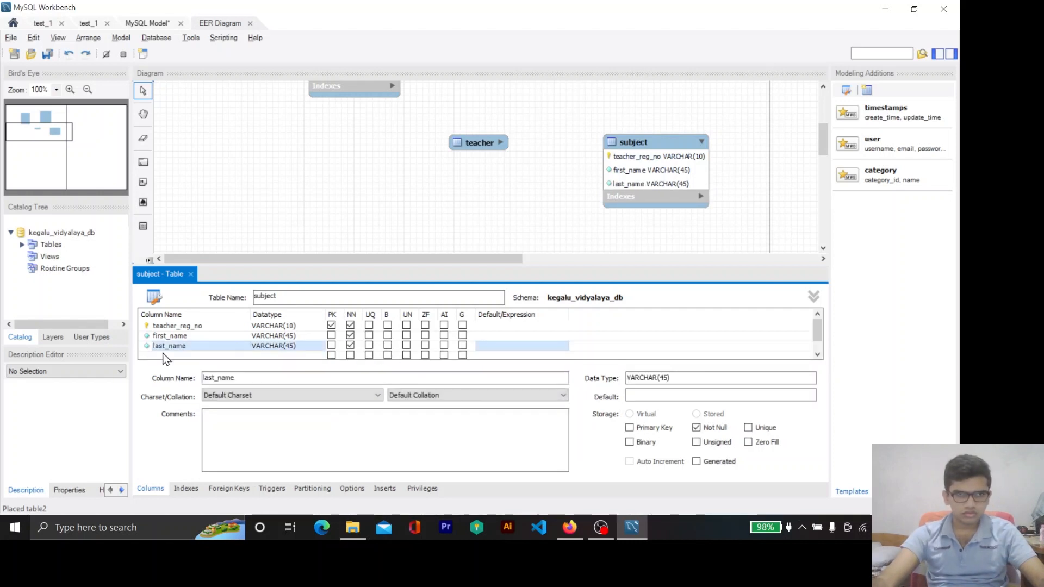
Step: Look up the next column name in the Firefox PDF and add a gender column below last_name
{"action": "scroll", "coordinate": [165, 356], "scroll_direction": "down", "scroll_amount": 1}
{"action": "double_click", "coordinate": [177, 346]}
{"action": "key", "text": "alt+Tab"}
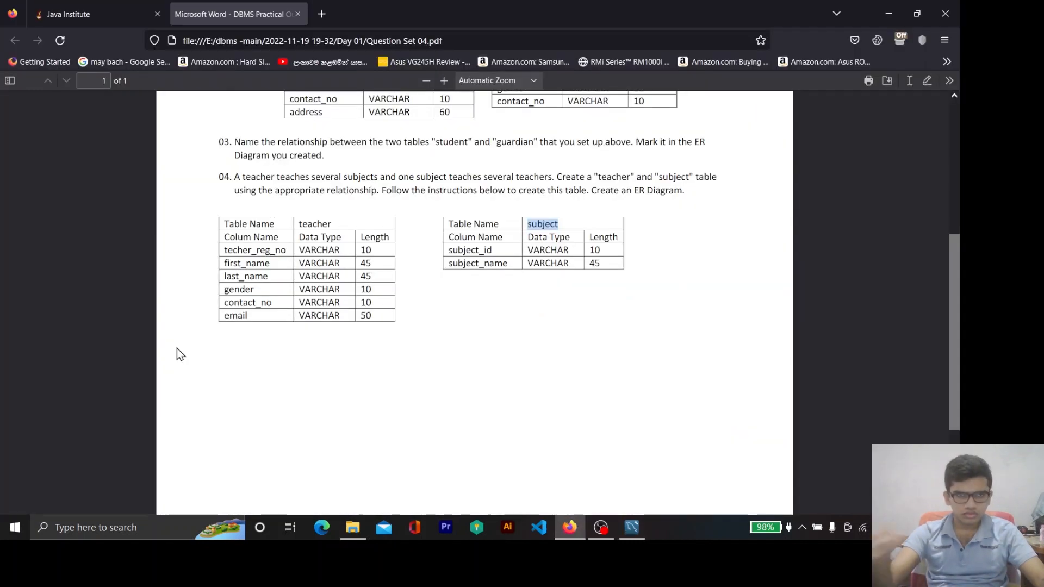
{"action": "key", "text": "alt+Tab"}
{"action": "type", "text": "gen"}
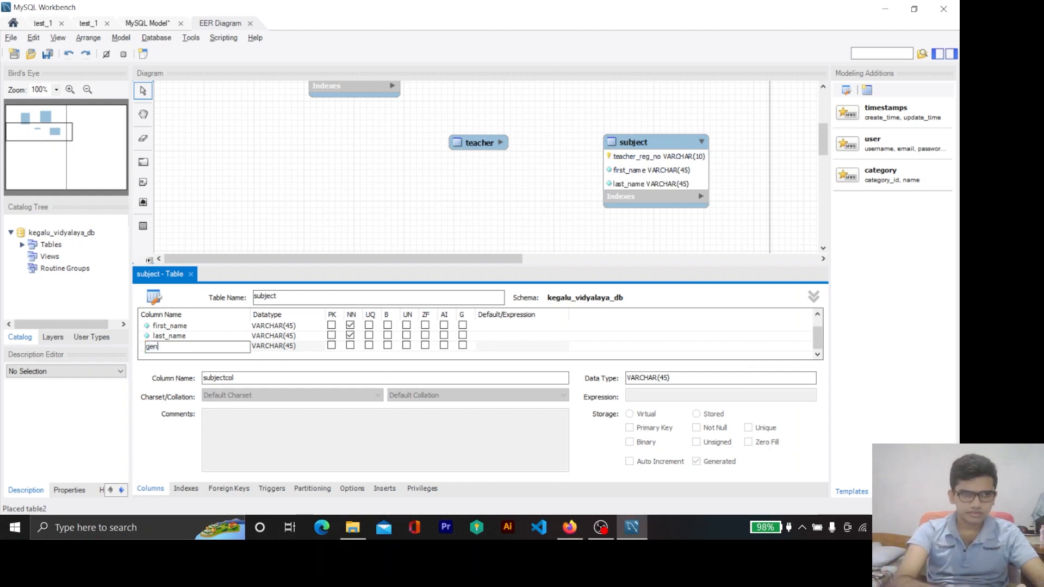
{"action": "type", "text": "der"}
{"action": "key", "text": "Return"}
Step: Check gender's length in the Firefox PDF, set its datatype to VARCHAR(10) and make it Not Null
{"action": "key", "text": "alt+Tab"}
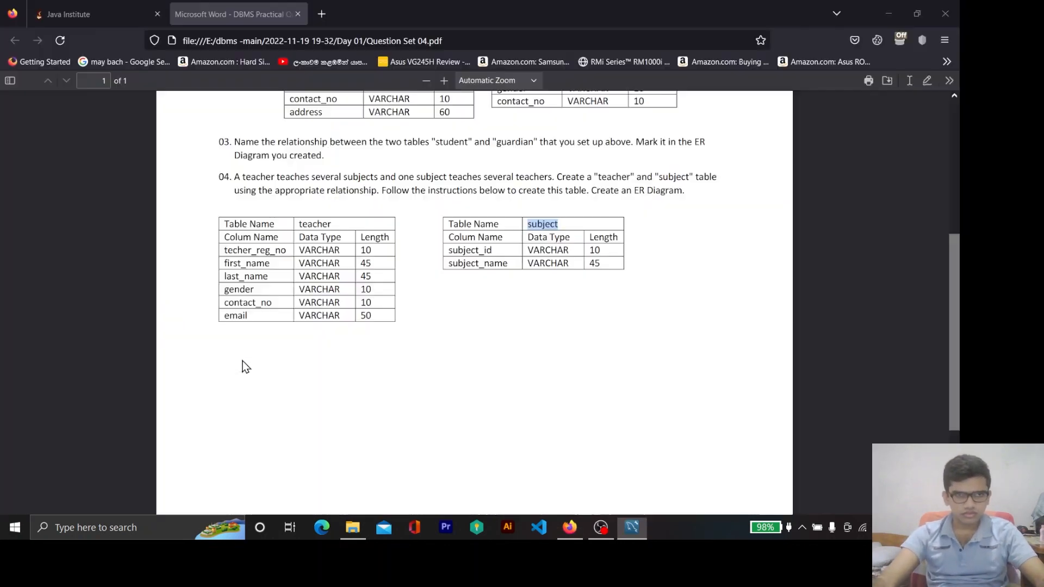
{"action": "key", "text": "alt+Tab"}
{"action": "left_click", "coordinate": [290, 347]}
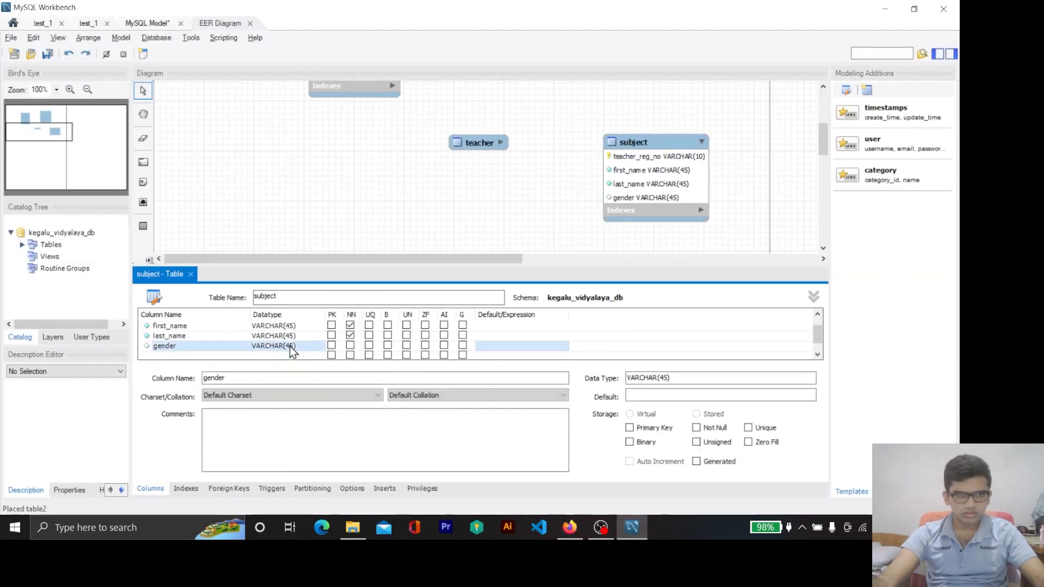
{"action": "left_click", "coordinate": [289, 346]}
{"action": "key", "text": "BackSpace"}
{"action": "key", "text": "Delete"}
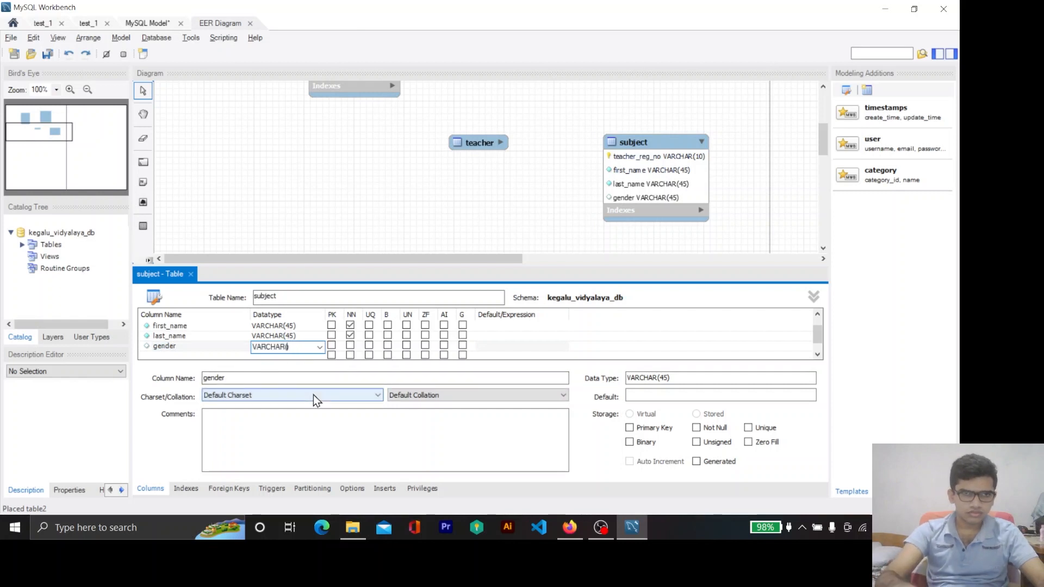
{"action": "type", "text": "10"}
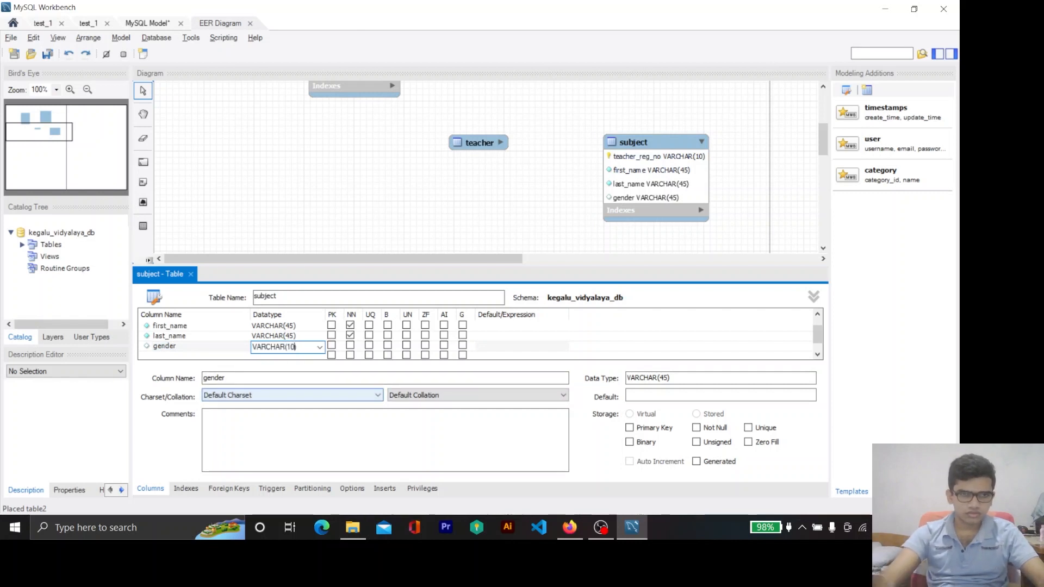
{"action": "left_click", "coordinate": [350, 345]}
{"action": "scroll", "coordinate": [172, 352], "scroll_direction": "down", "scroll_amount": 1}
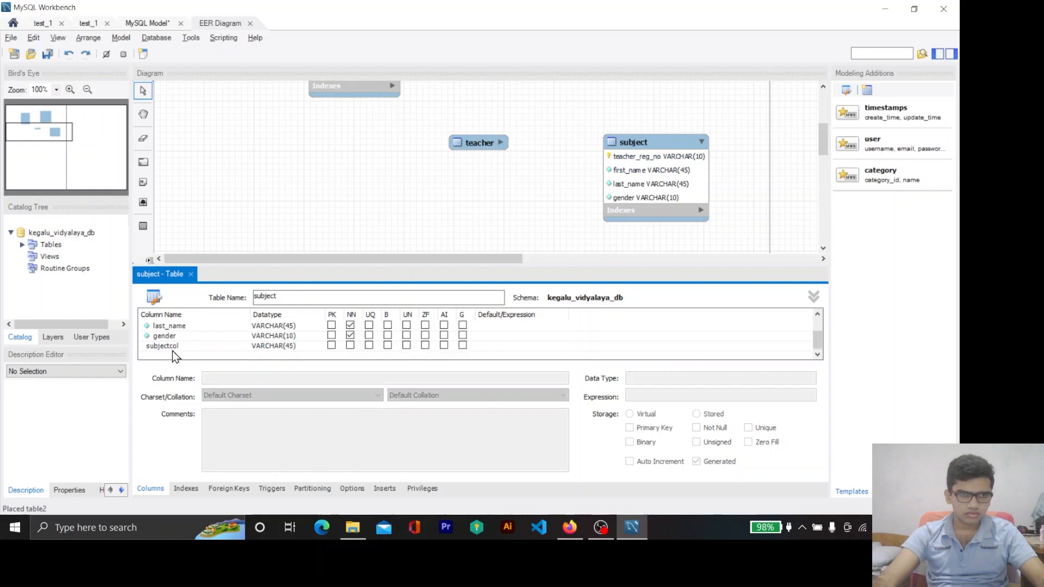
Step: Check the next column in the Firefox PDF and add a contact_no column below gender in the subject table
{"action": "key", "text": "alt+Tab"}
{"action": "key", "text": "alt+Tab"}
{"action": "double_click", "coordinate": [171, 348]}
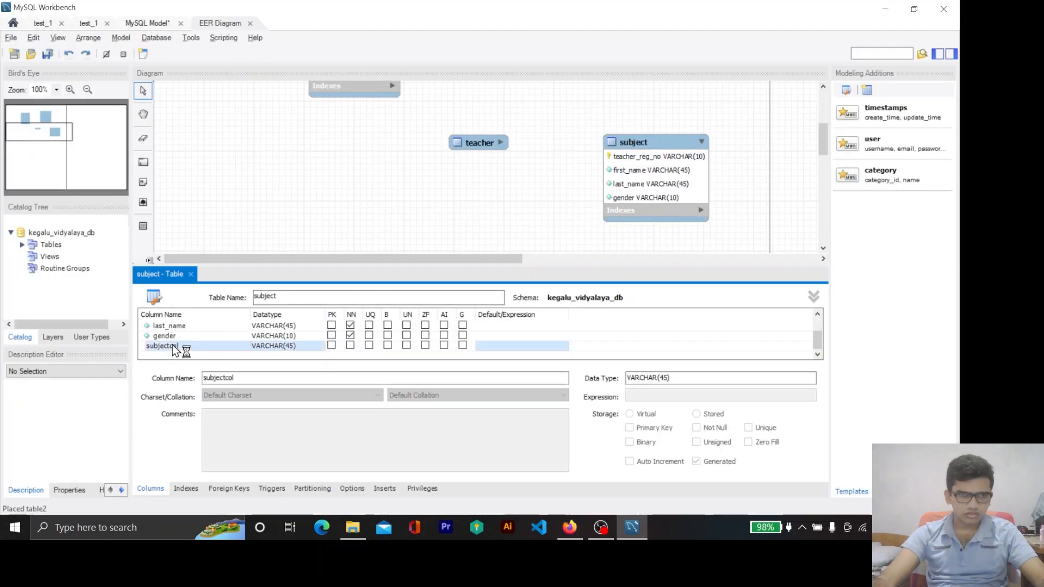
{"action": "type", "text": "contac"}
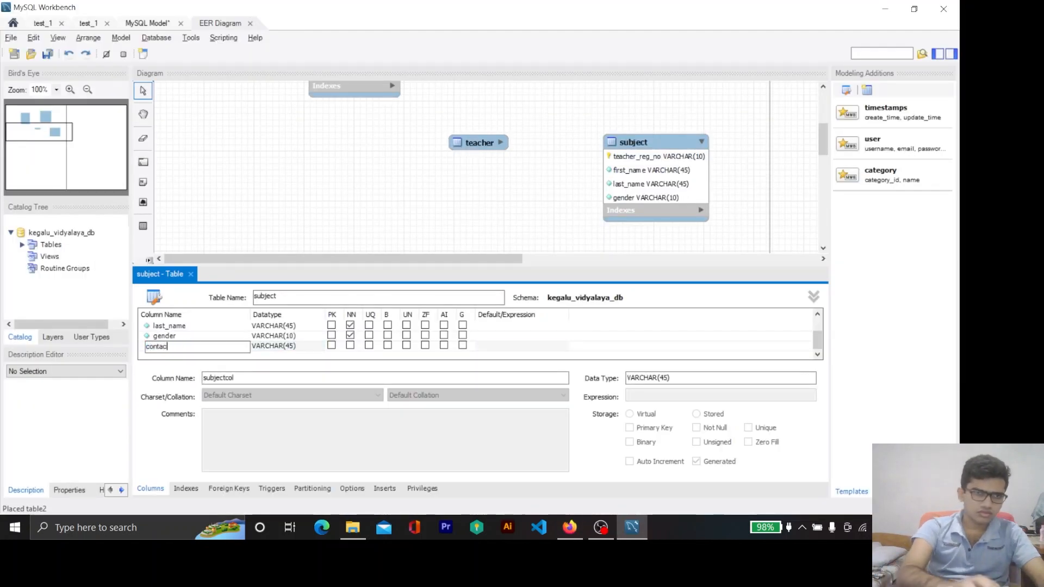
{"action": "type", "text": "t_no"}
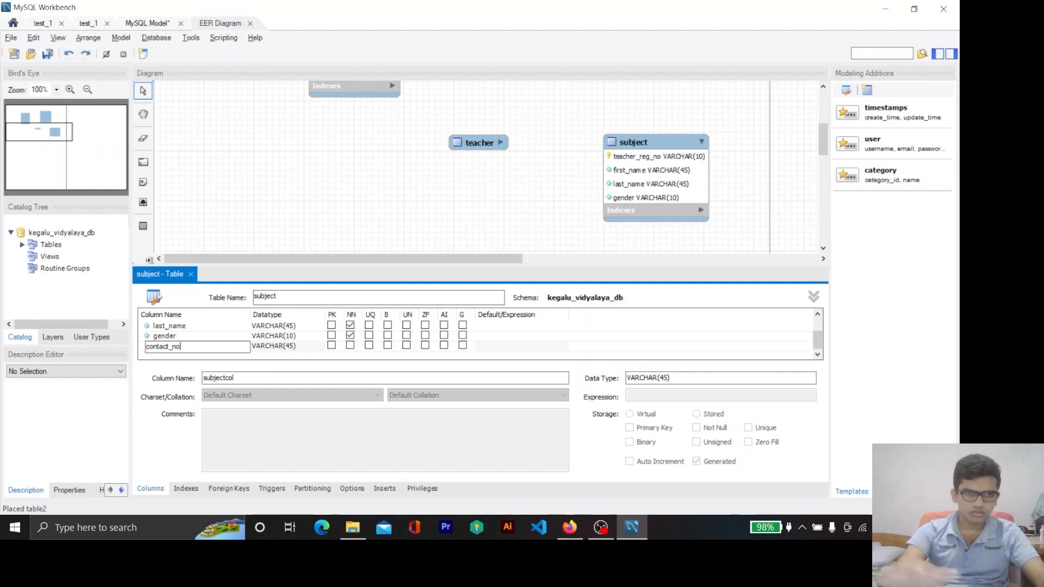
{"action": "left_click", "coordinate": [237, 357]}
Step: Set contact_no's datatype to VARCHAR(10) and make it Not Null
{"action": "left_click", "coordinate": [296, 346]}
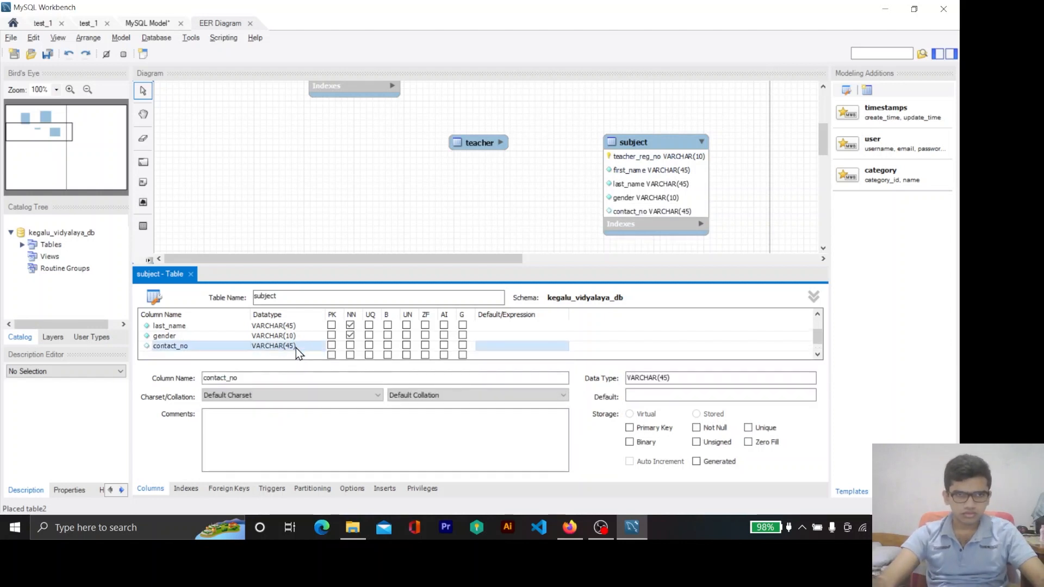
{"action": "left_click", "coordinate": [295, 347]}
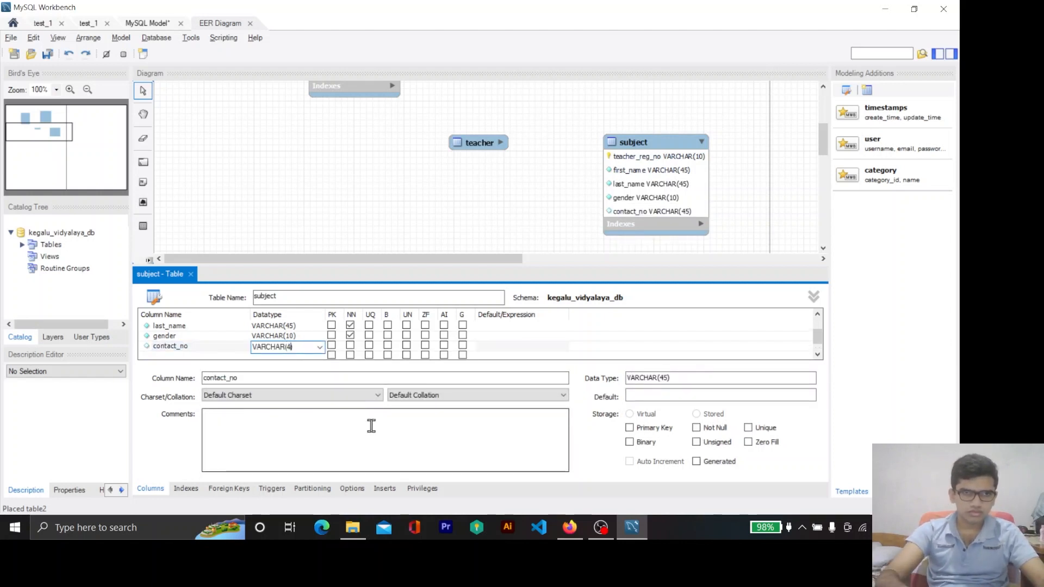
{"action": "key", "text": "BackSpace"}
{"action": "type", "text": "10"}
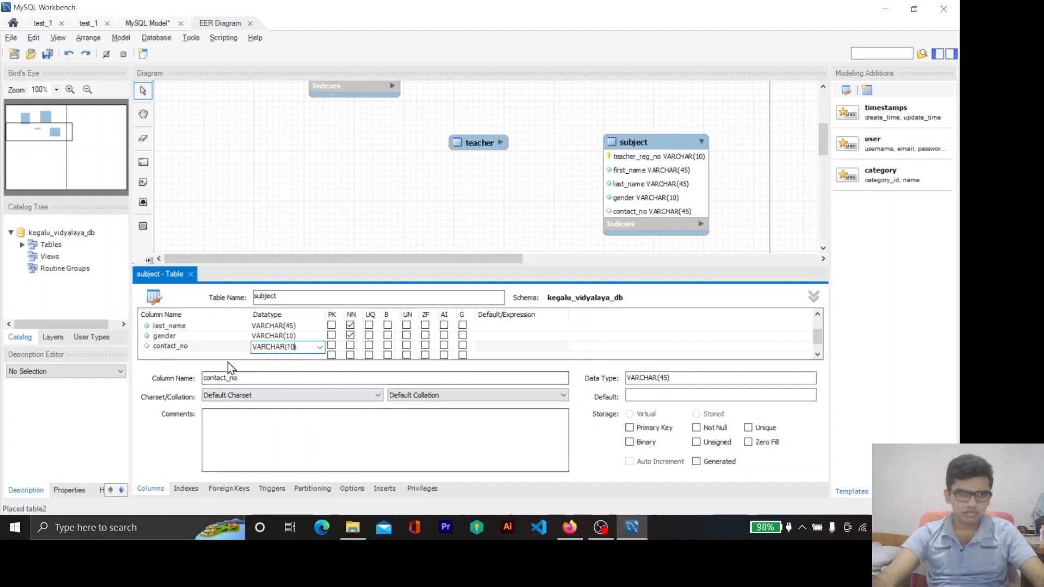
{"action": "left_click", "coordinate": [249, 356]}
{"action": "left_click", "coordinate": [350, 346]}
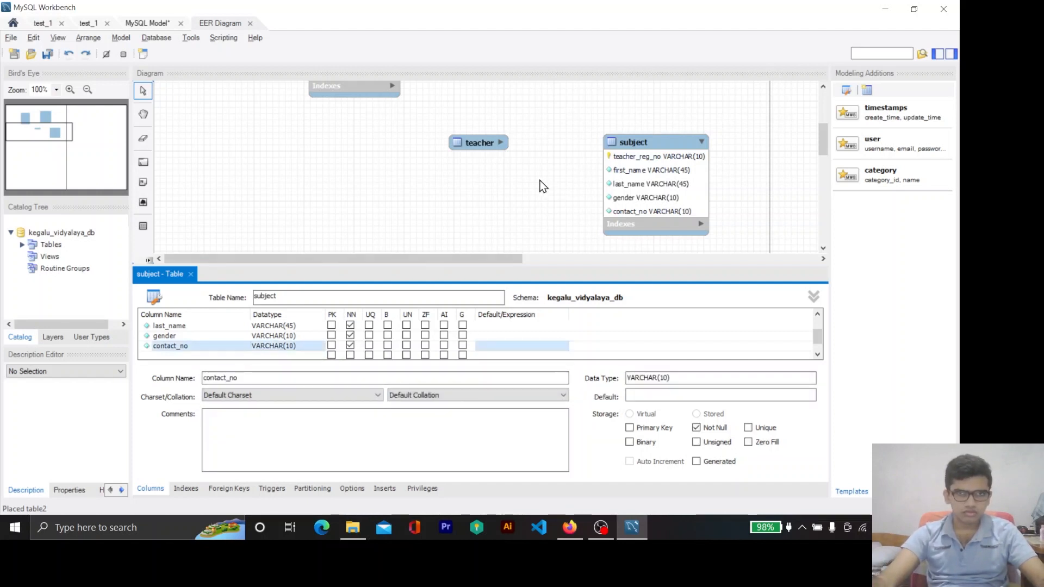
Step: Rename the subject table holding the teacher_reg_no column as teacher
{"action": "left_click_drag", "start_coordinate": [294, 297], "coordinate": [102, 282]}
{"action": "type", "text": "tea"}
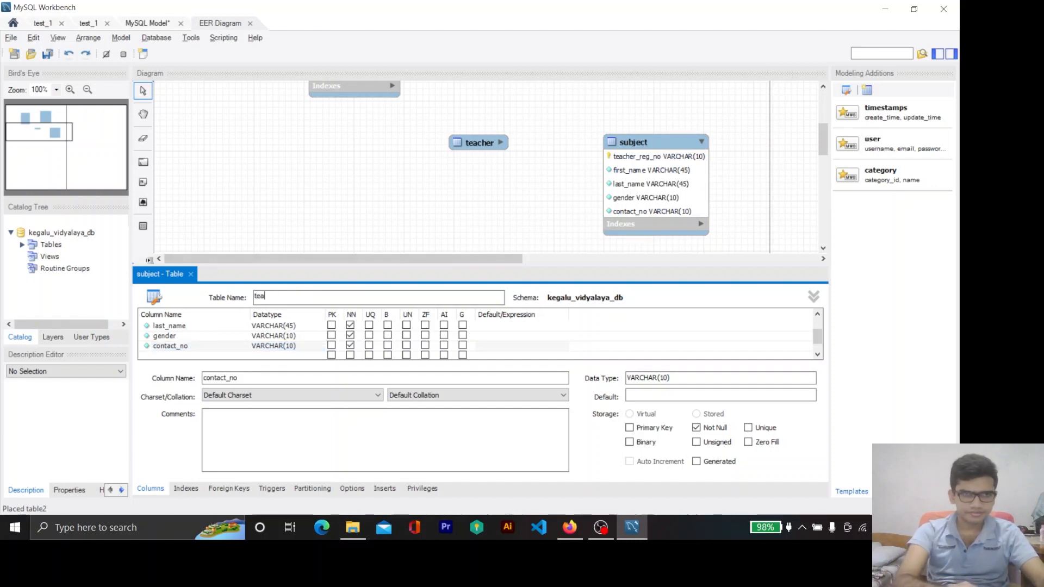
{"action": "type", "text": "cher"}
{"action": "left_click", "coordinate": [481, 116]}
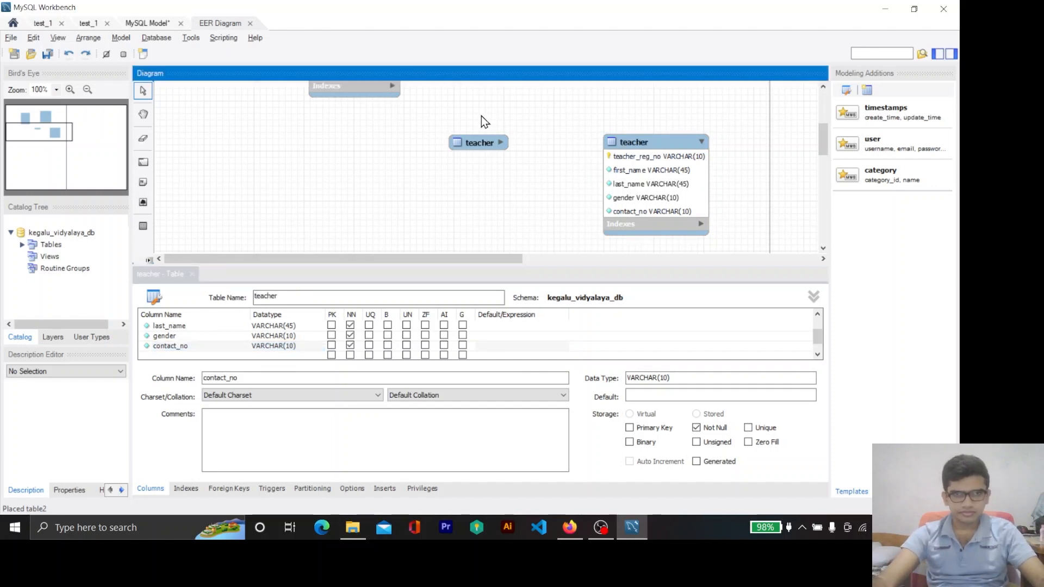
Step: Rename the empty, collapsed teacher table as subject and rearrange the diagram so teacher sits to the left of subject
{"action": "left_click", "coordinate": [478, 142]}
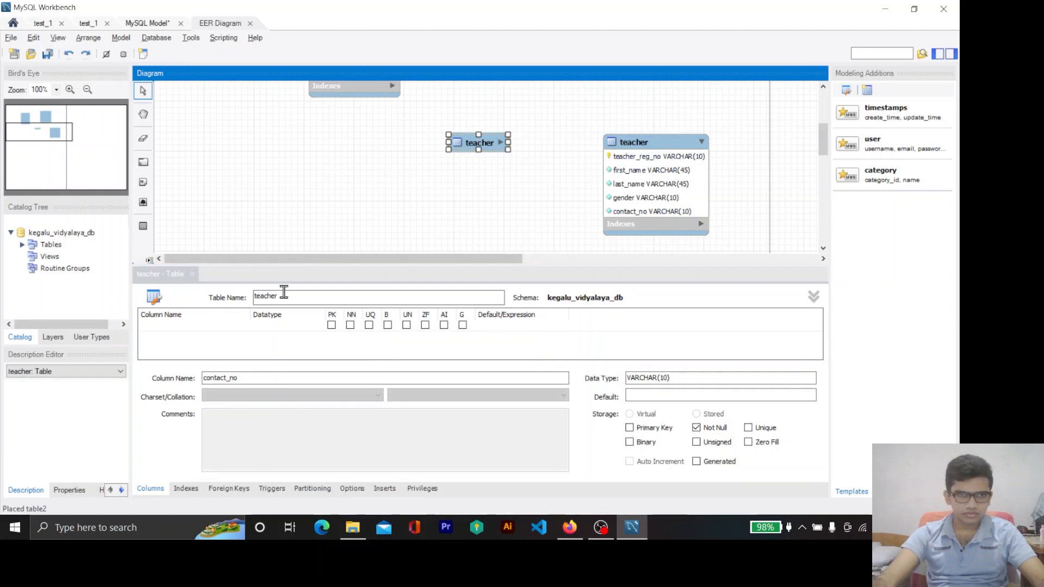
{"action": "left_click", "coordinate": [164, 289]}
{"action": "type", "text": "sub"}
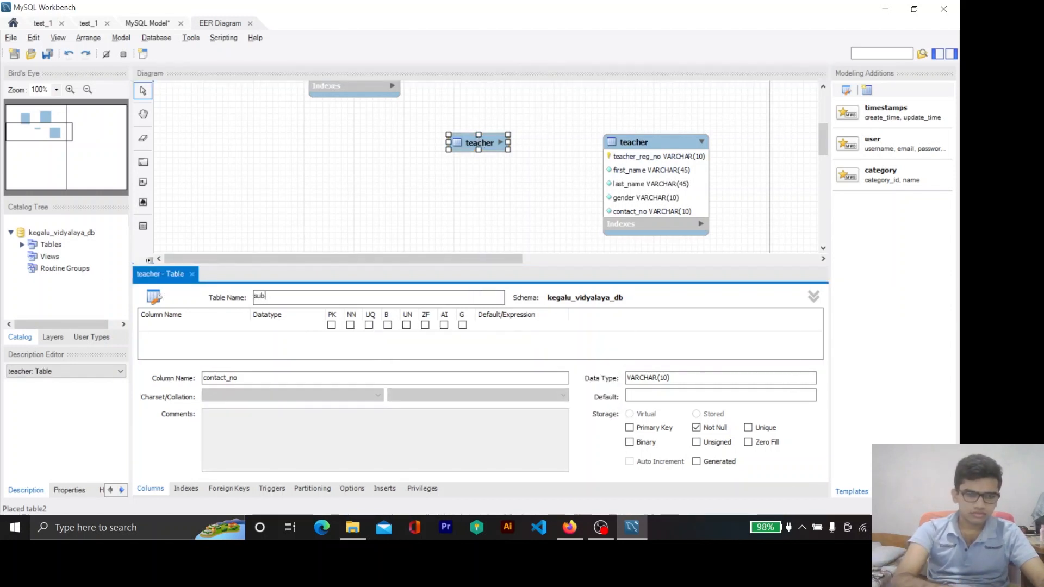
{"action": "type", "text": "ject"}
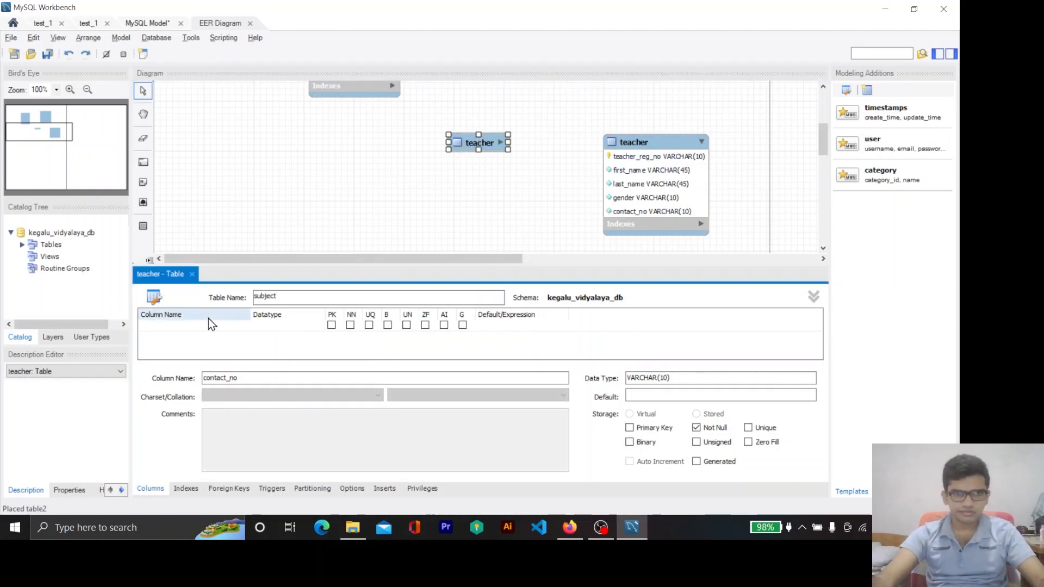
{"action": "left_click", "coordinate": [374, 213]}
{"action": "left_click_drag", "start_coordinate": [641, 142], "coordinate": [363, 138]}
{"action": "left_click_drag", "start_coordinate": [456, 148], "coordinate": [556, 144]}
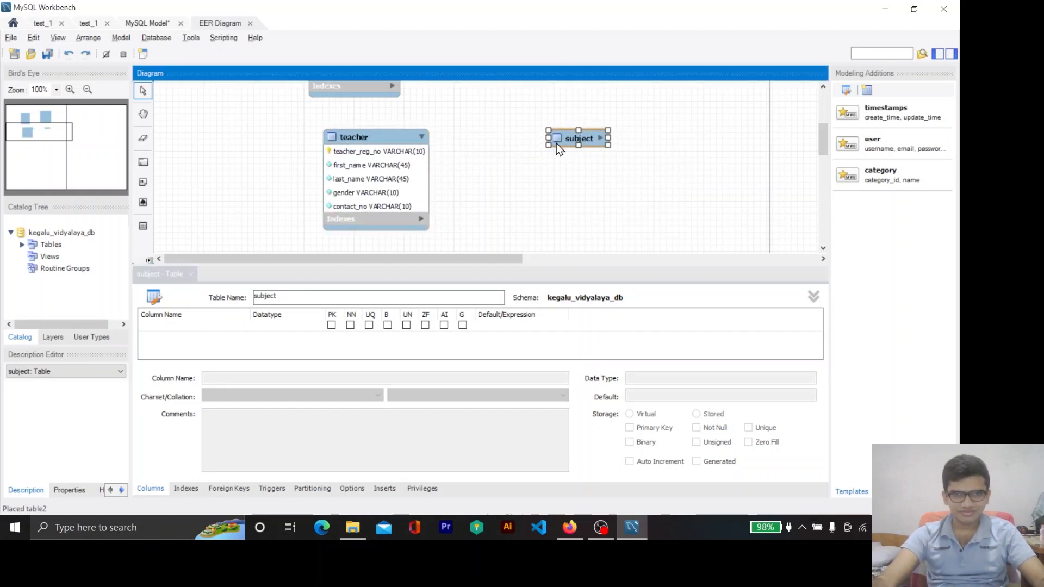
Step: Look up the first subject column in the Firefox PDF and add subject_id to the subject table as its primary key
{"action": "left_click", "coordinate": [197, 325]}
{"action": "key", "text": "alt+Tab"}
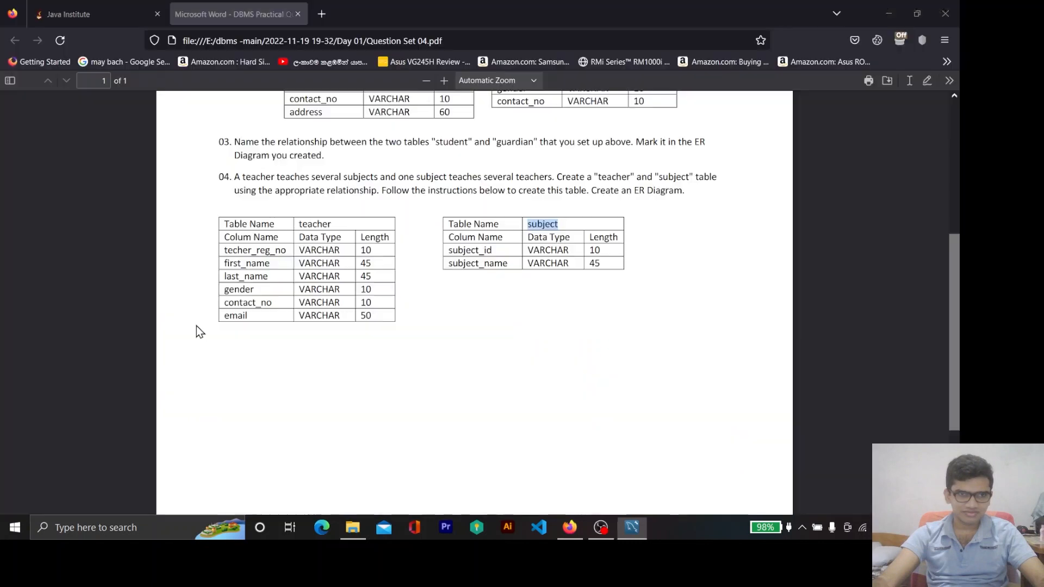
{"action": "key", "text": "alt+Tab"}
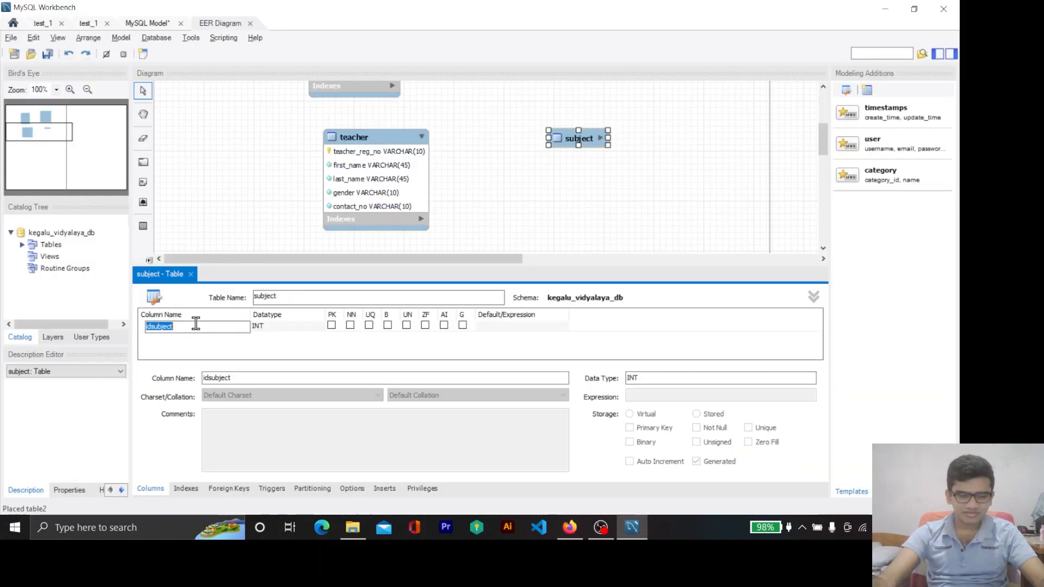
{"action": "type", "text": "subject_id"}
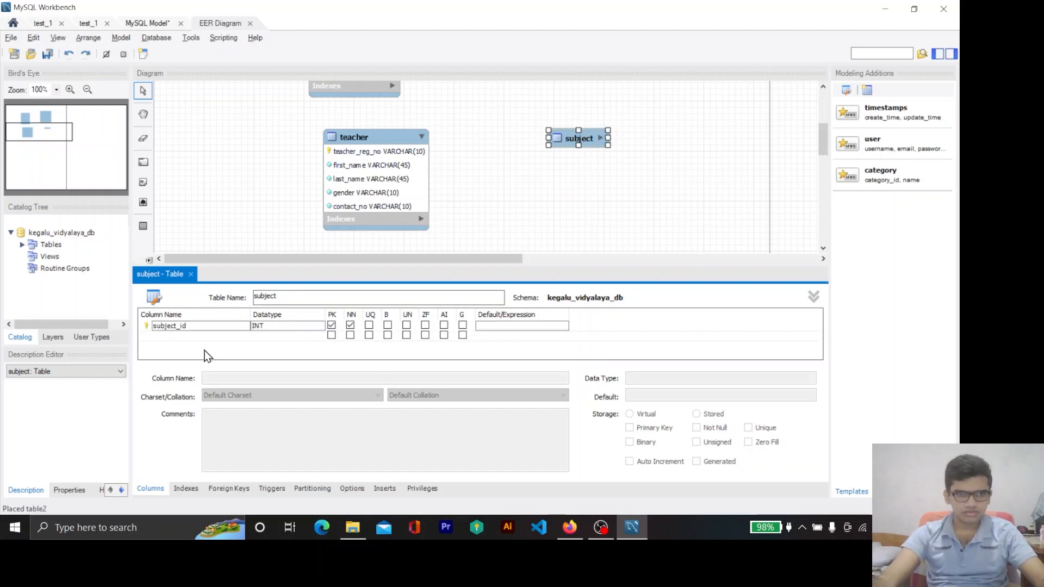
Step: Check subject_id's type and length in the Firefox PDF and set its datatype to VARCHAR(10)
{"action": "key", "text": "alt+Tab"}
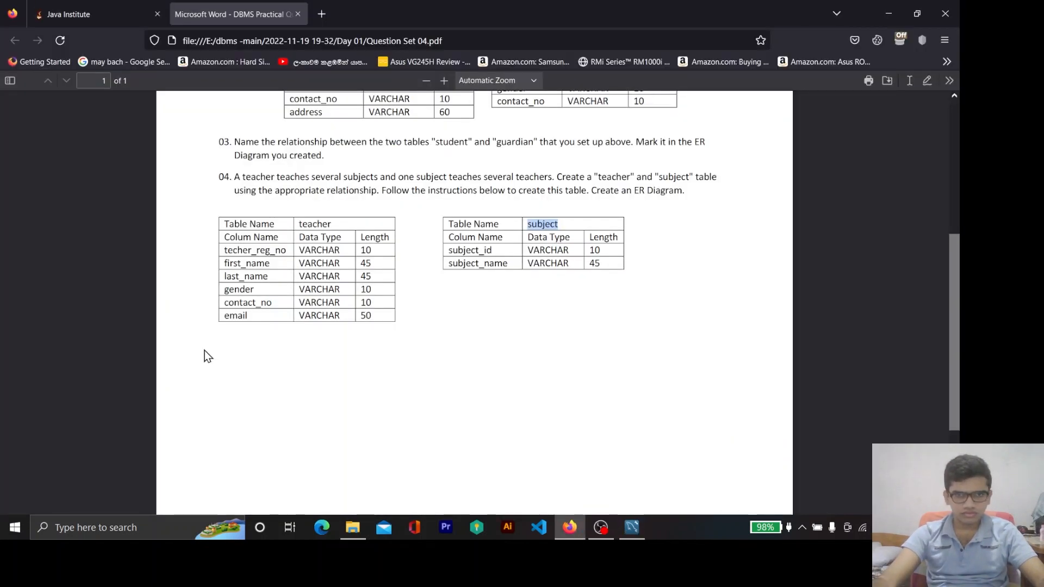
{"action": "key", "text": "alt+Tab"}
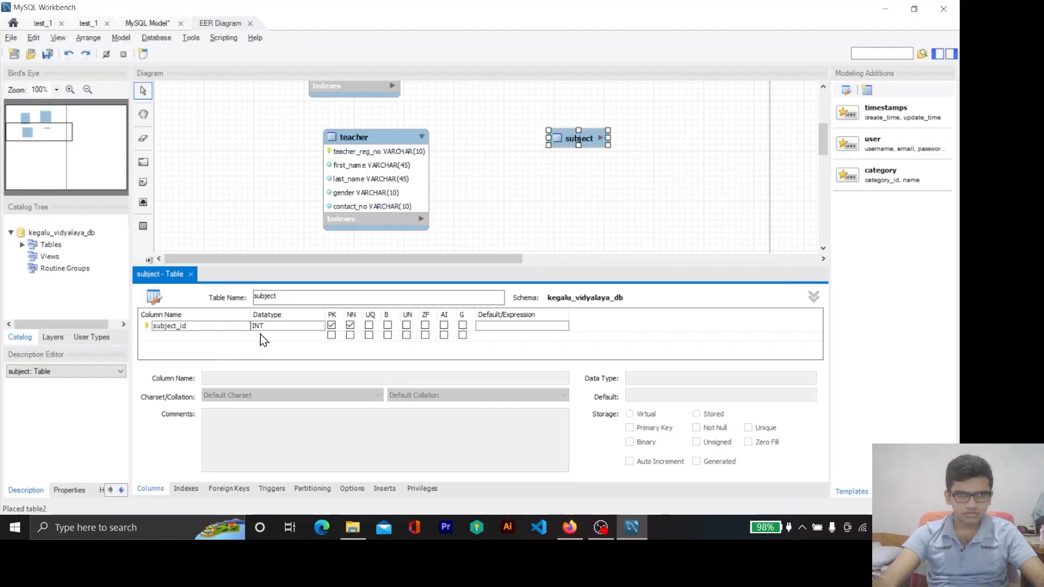
{"action": "left_click", "coordinate": [266, 326]}
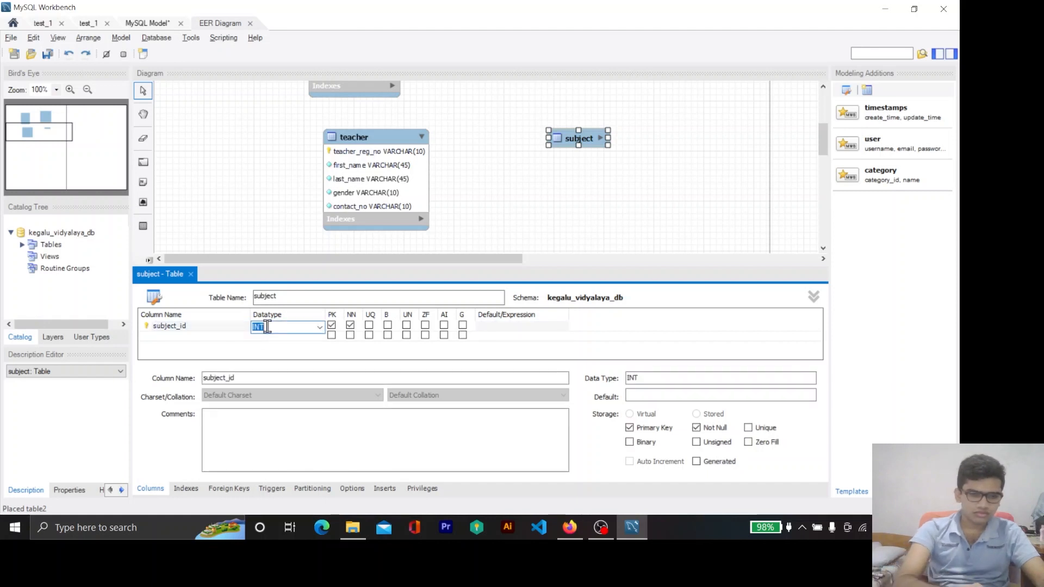
{"action": "key", "text": "Caps_Lock"}
{"action": "type", "text": "VAR"}
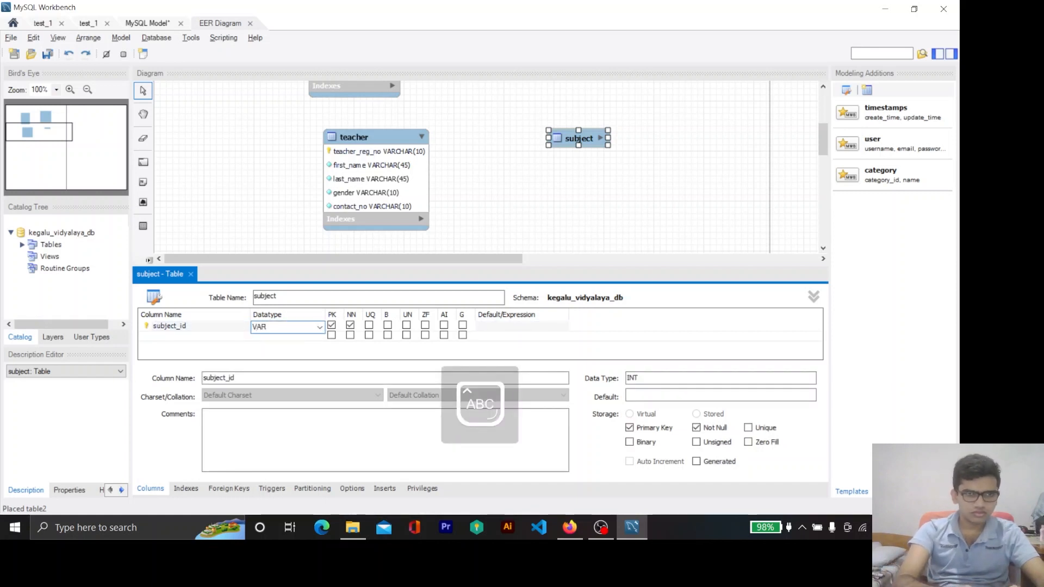
{"action": "type", "text": "CHAR(1"}
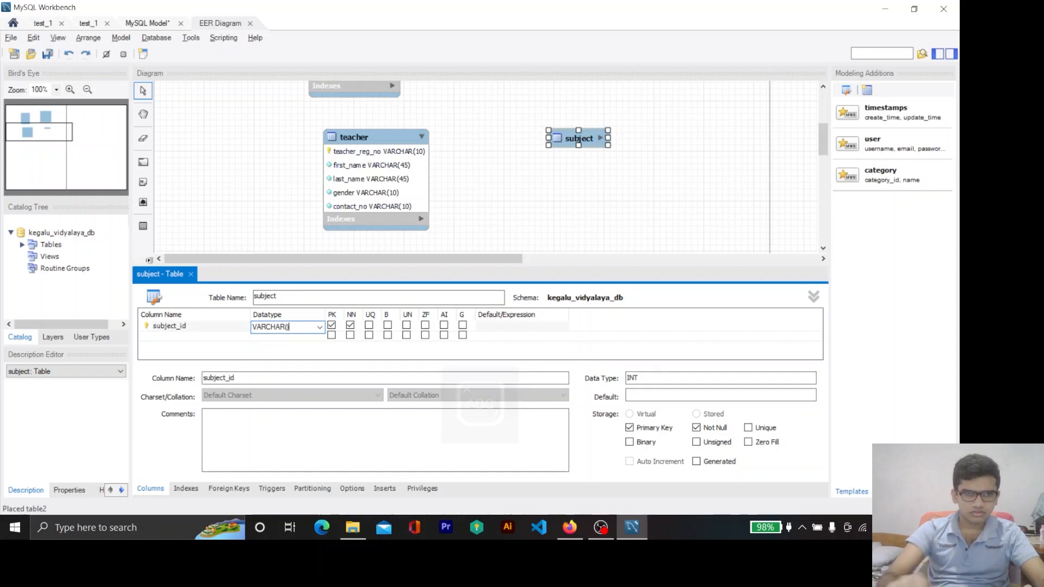
{"action": "type", "text": "0)"}
{"action": "key", "text": "Caps_Lock"}
{"action": "left_click", "coordinate": [182, 348]}
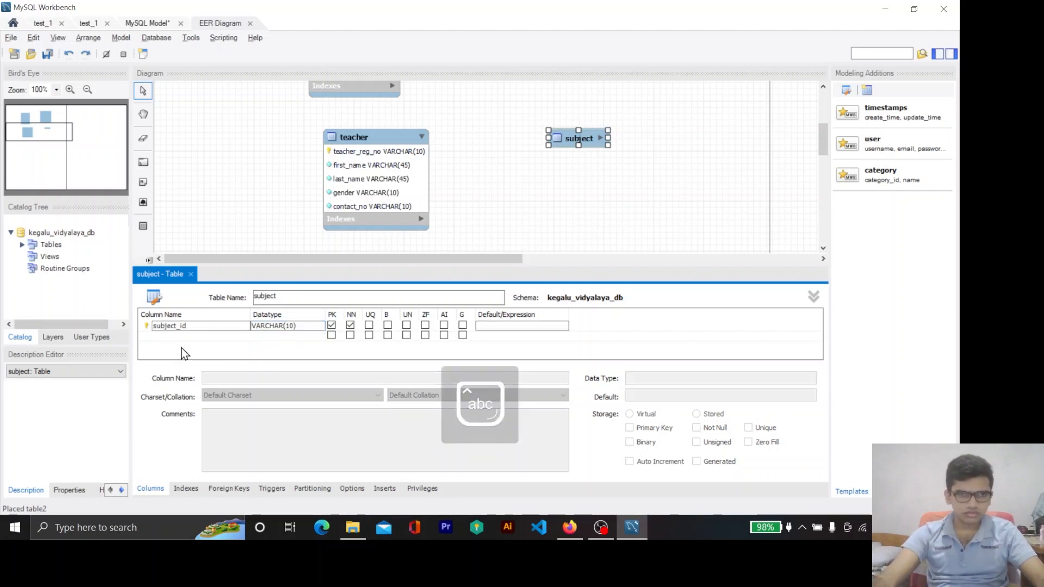
Step: Look up the second subject column in the Firefox PDF and add a subject_name column below subject_id
{"action": "double_click", "coordinate": [189, 334]}
{"action": "key", "text": "alt+Tab"}
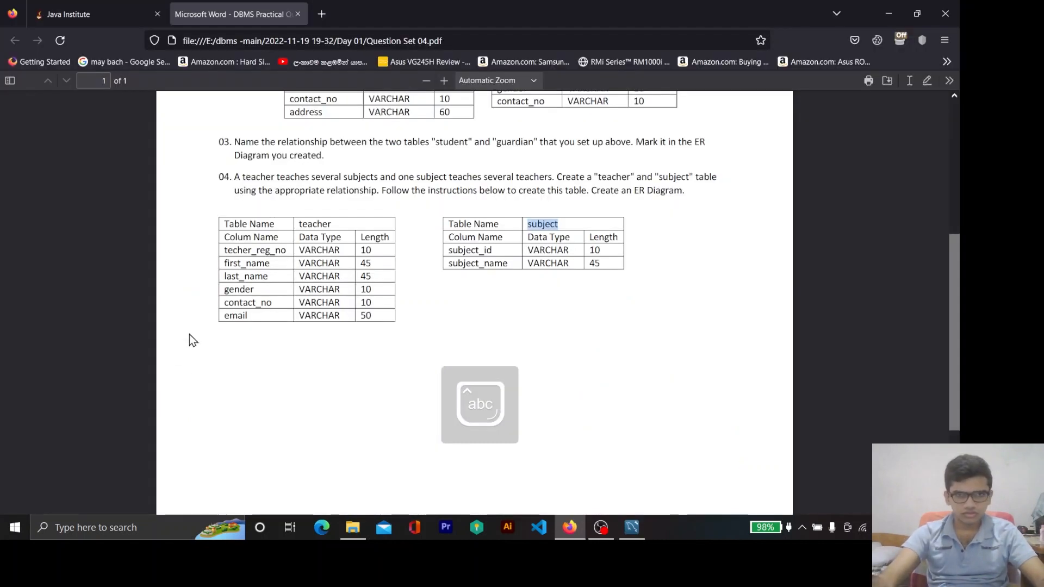
{"action": "key", "text": "alt+Tab"}
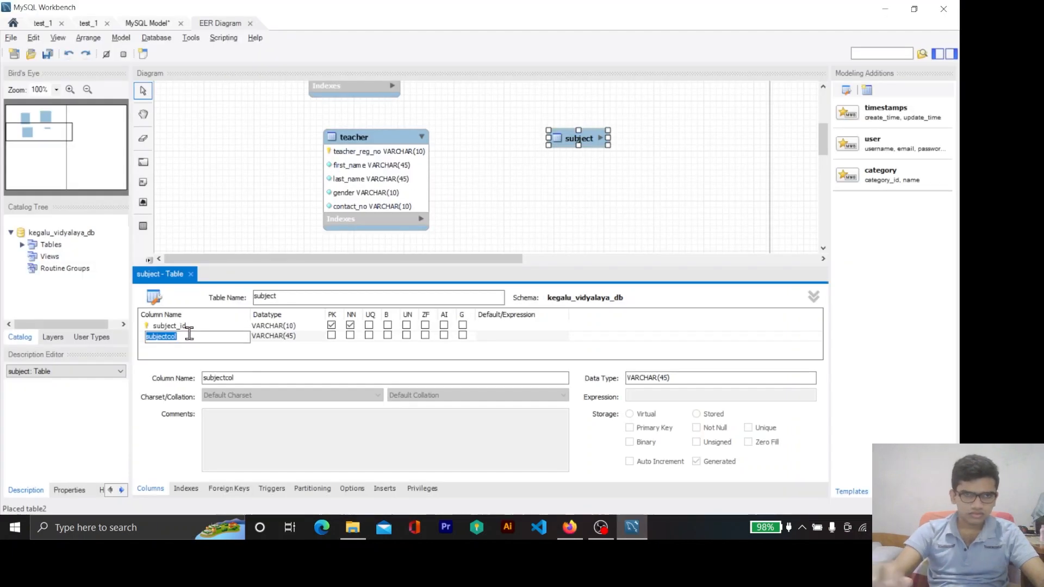
{"action": "type", "text": "su"}
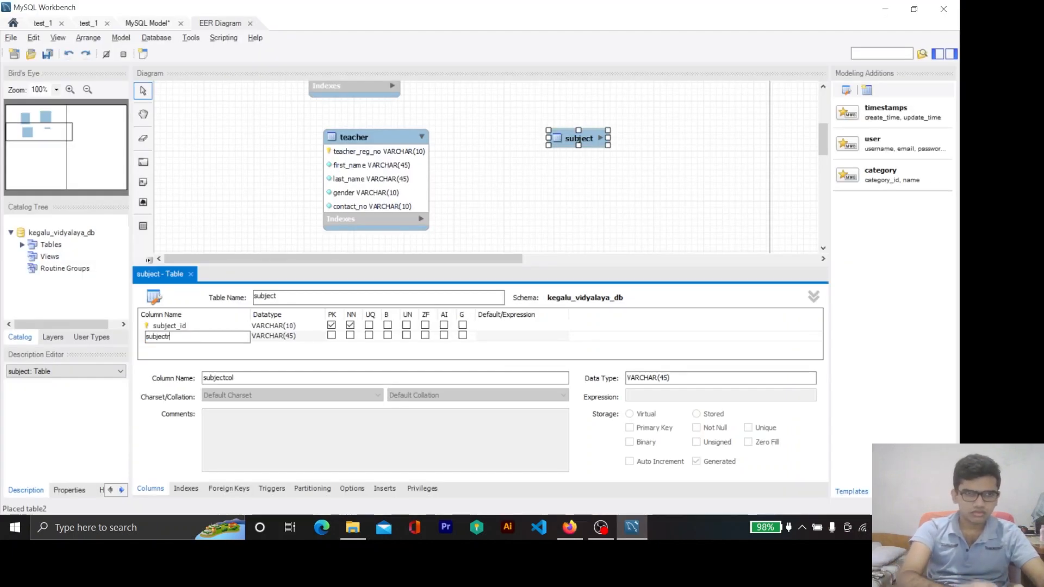
{"action": "type", "text": "bject_nam"}
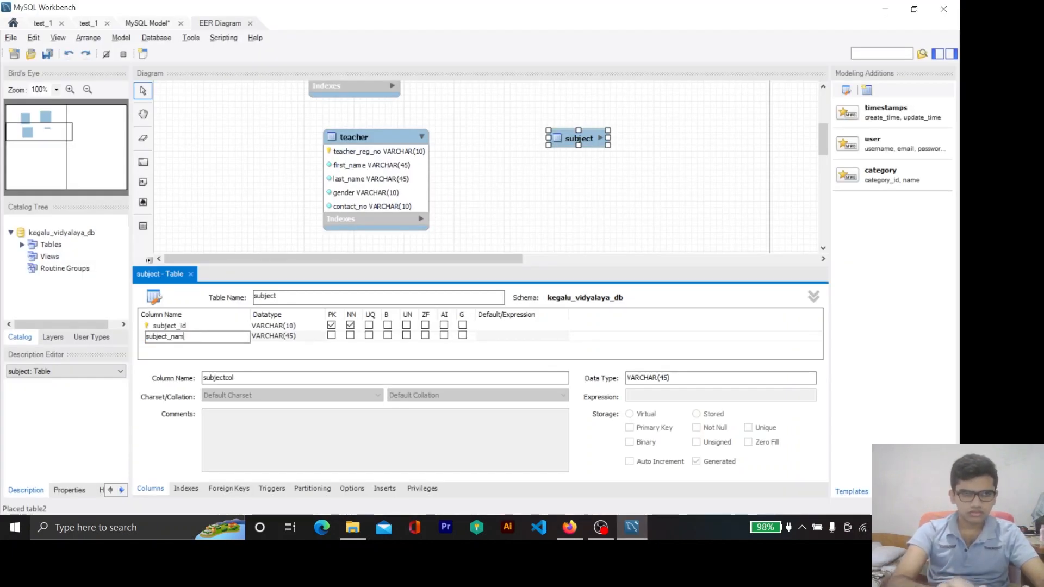
{"action": "type", "text": "e"}
{"action": "left_click", "coordinate": [264, 348]}
Step: Check subject_name's length in the Firefox PDF, make the column Not Null and close the table editor
{"action": "key", "text": "alt+Tab"}
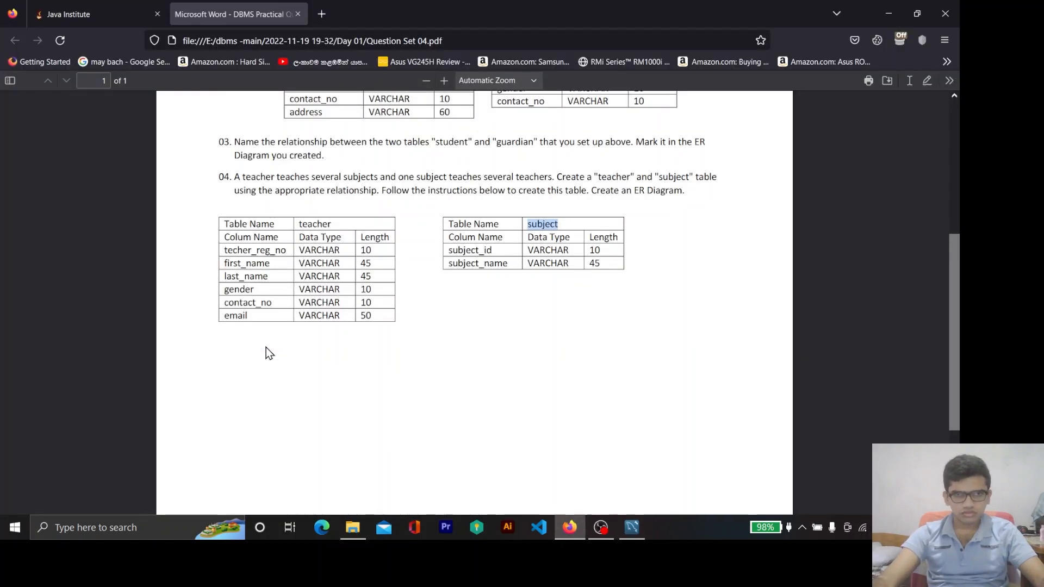
{"action": "key", "text": "alt+Tab"}
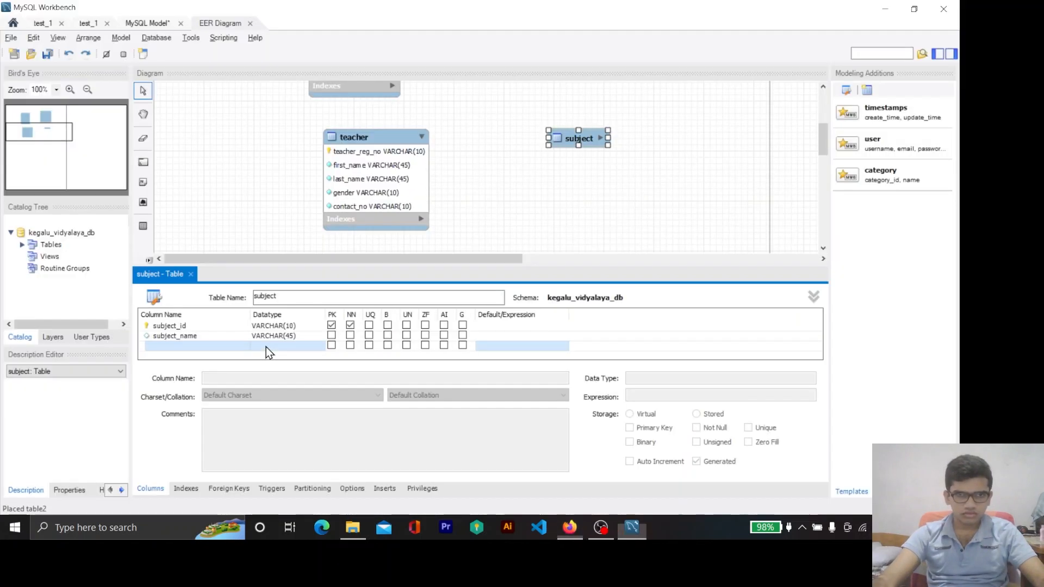
{"action": "left_click", "coordinate": [350, 335]}
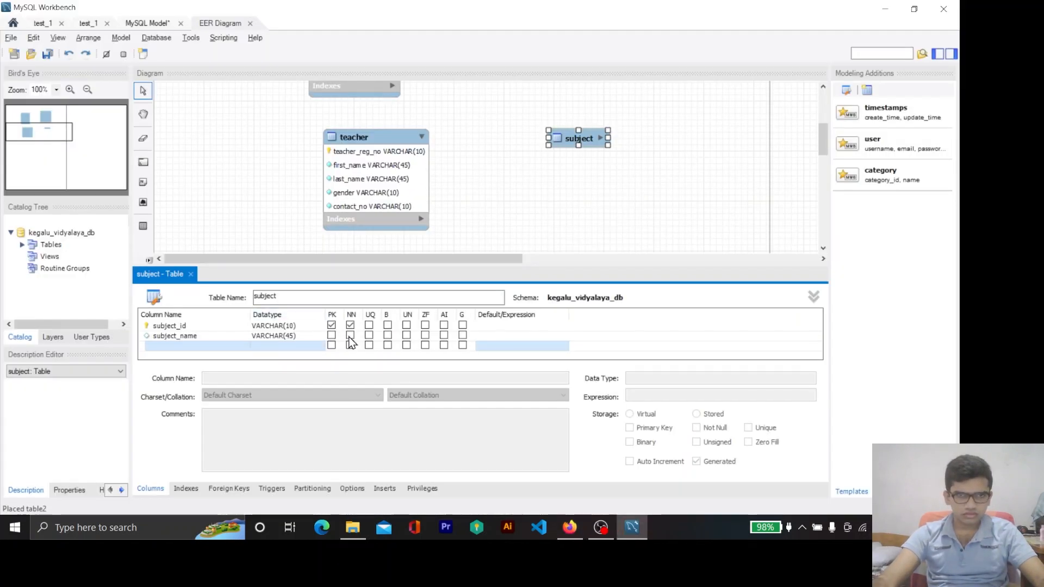
{"action": "left_click", "coordinate": [515, 235]}
{"action": "left_click", "coordinate": [191, 276]}
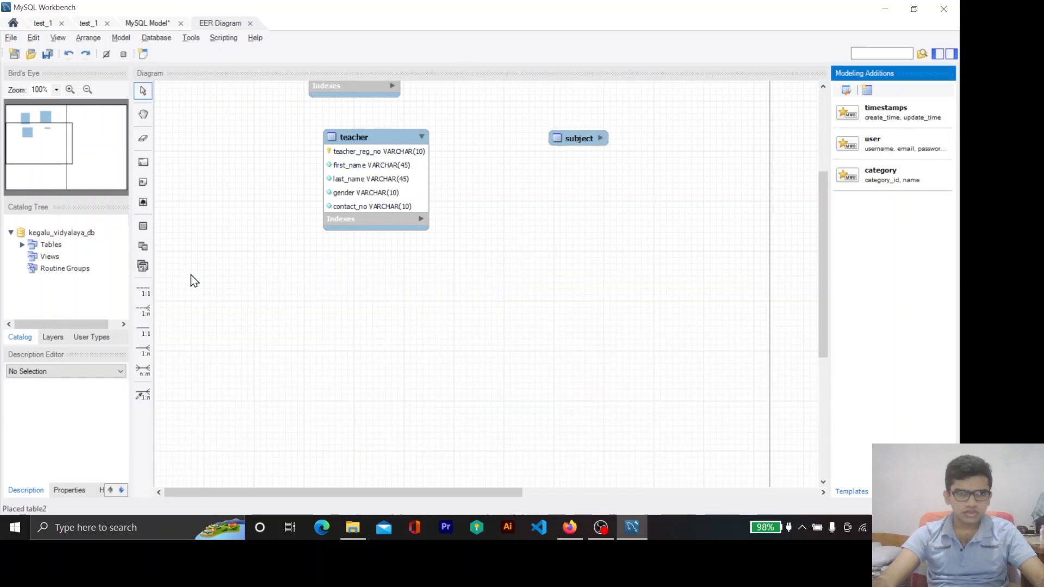
Step: Expand the subject table in the diagram, enlarge it to show both columns and close the table editor
{"action": "left_click", "coordinate": [582, 140]}
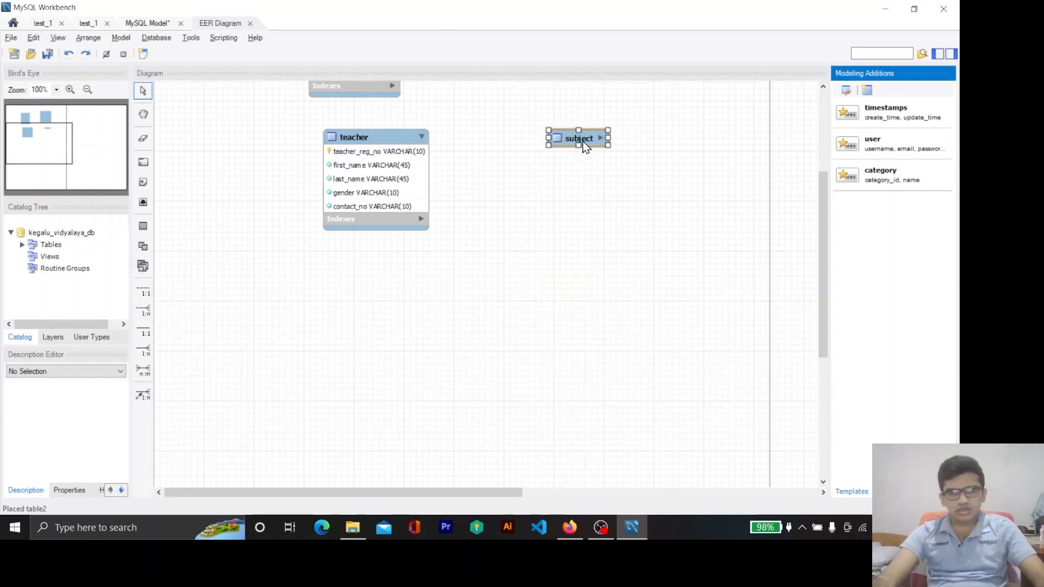
{"action": "double_click", "coordinate": [601, 142]}
{"action": "left_click", "coordinate": [601, 140]}
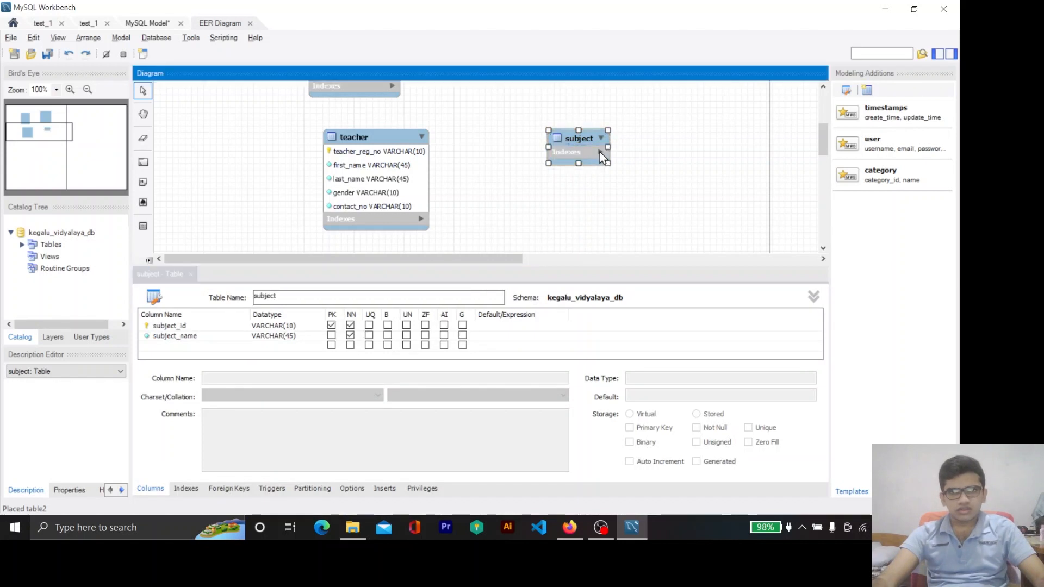
{"action": "left_click_drag", "start_coordinate": [586, 139], "coordinate": [662, 233]}
{"action": "left_click", "coordinate": [508, 250]}
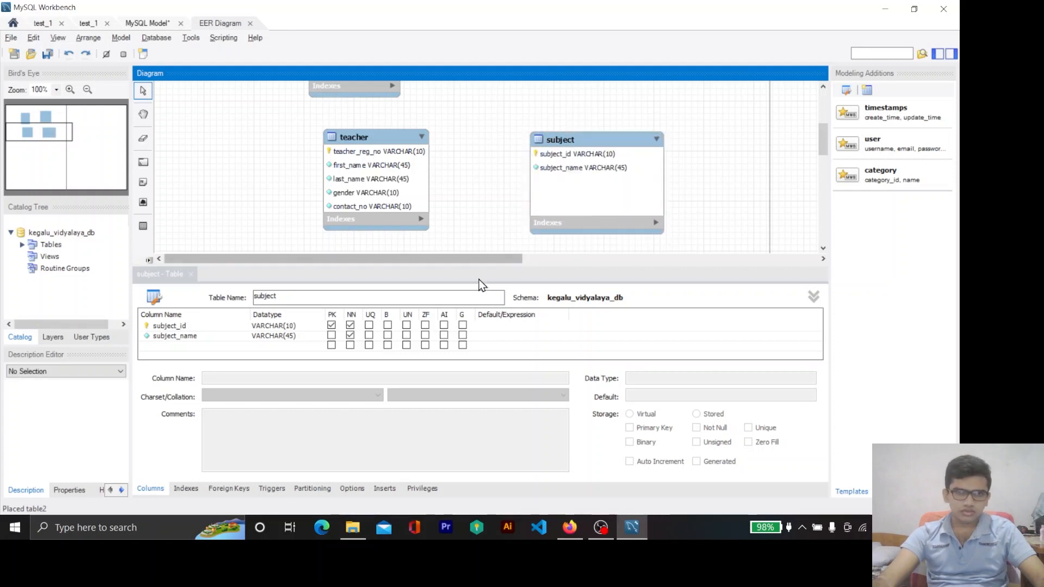
{"action": "left_click", "coordinate": [190, 274]}
{"action": "left_click", "coordinate": [321, 284]}
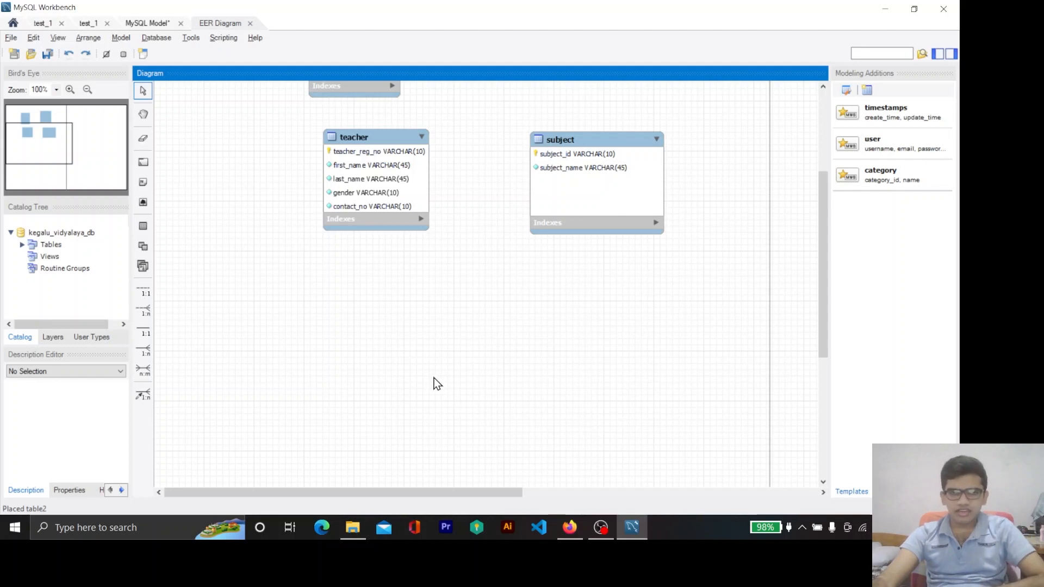
{"action": "scroll", "coordinate": [530, 318], "scroll_direction": "up", "scroll_amount": 3}
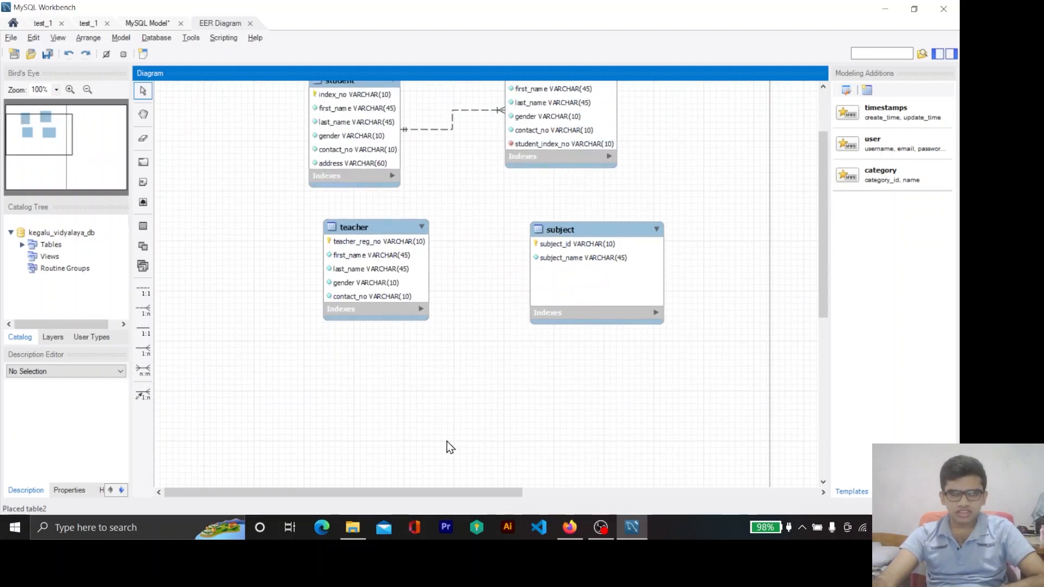
Step: Reposition the teacher and subject tables side by side below student and guardian, leaving a wider gap between them
{"action": "left_click_drag", "start_coordinate": [614, 236], "coordinate": [379, 242]}
{"action": "left_click_drag", "start_coordinate": [314, 242], "coordinate": [621, 213]}
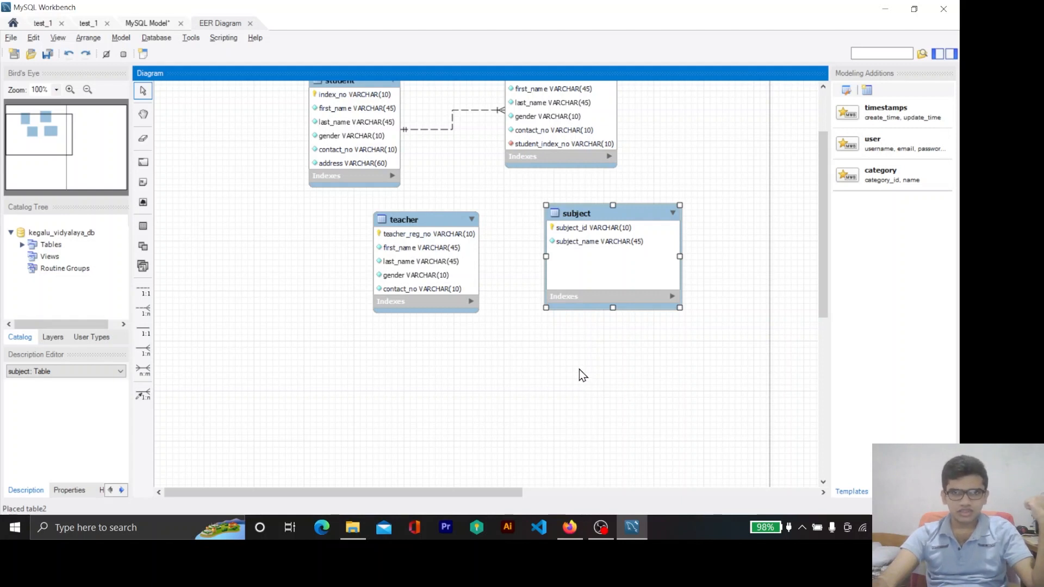
{"action": "left_click_drag", "start_coordinate": [603, 247], "coordinate": [637, 249]}
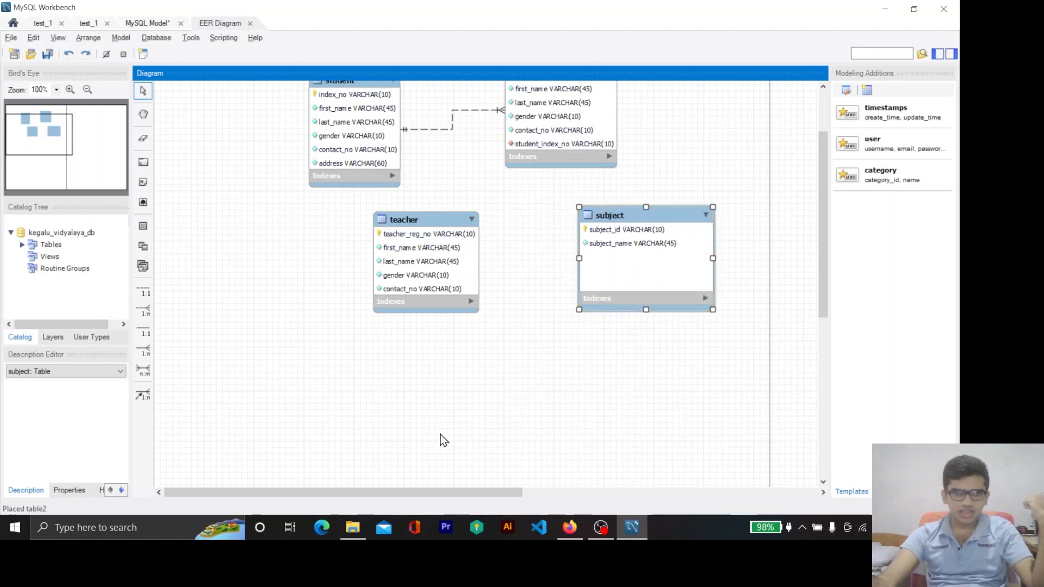
Step: Check the teacher-subject relationship in the Firefox PDF and join both tables many-to-many, placing the associative table below them
{"action": "left_click", "coordinate": [563, 528]}
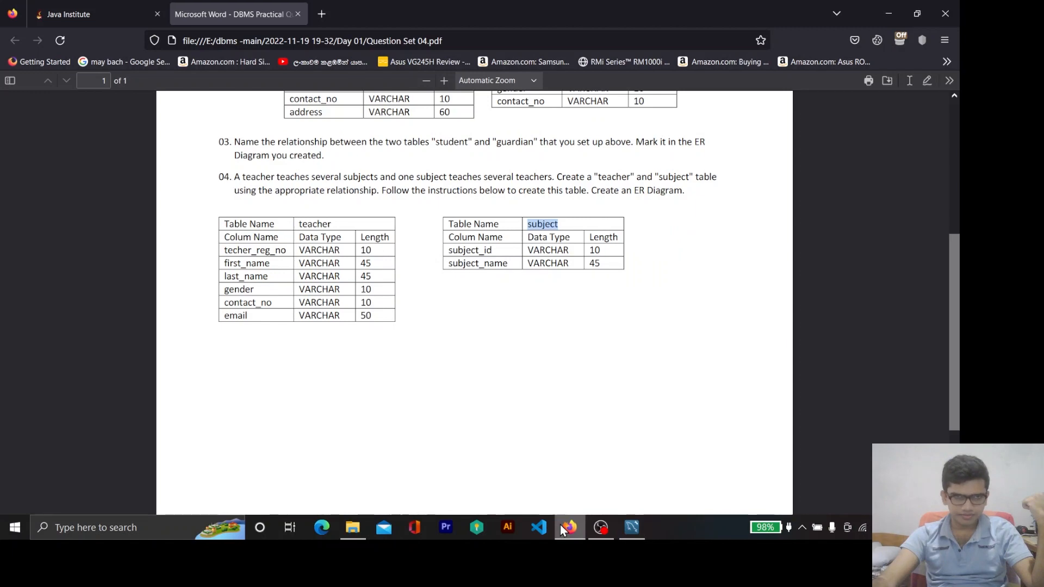
{"action": "left_click", "coordinate": [564, 527]}
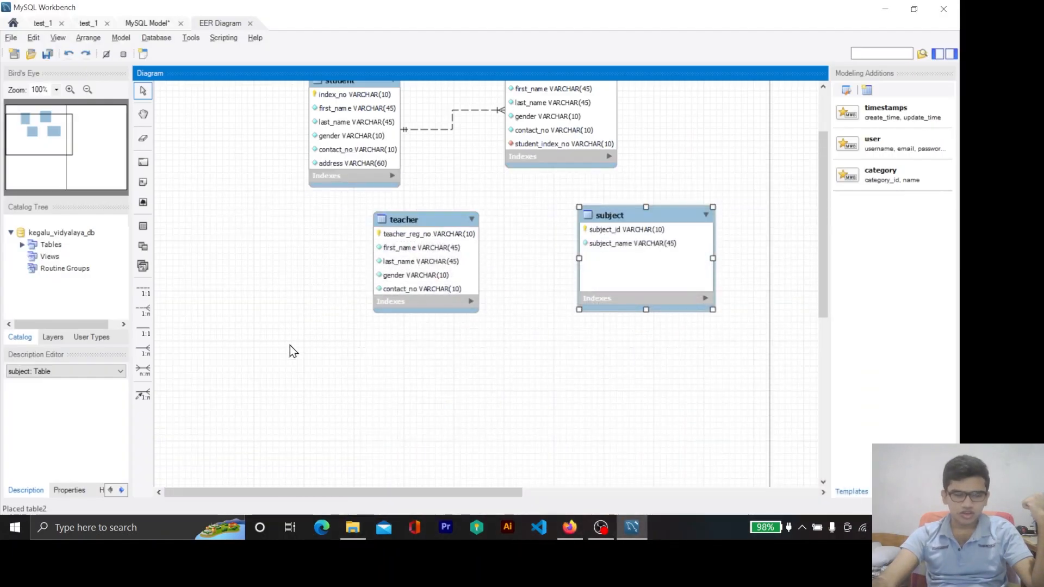
{"action": "left_click", "coordinate": [143, 371]}
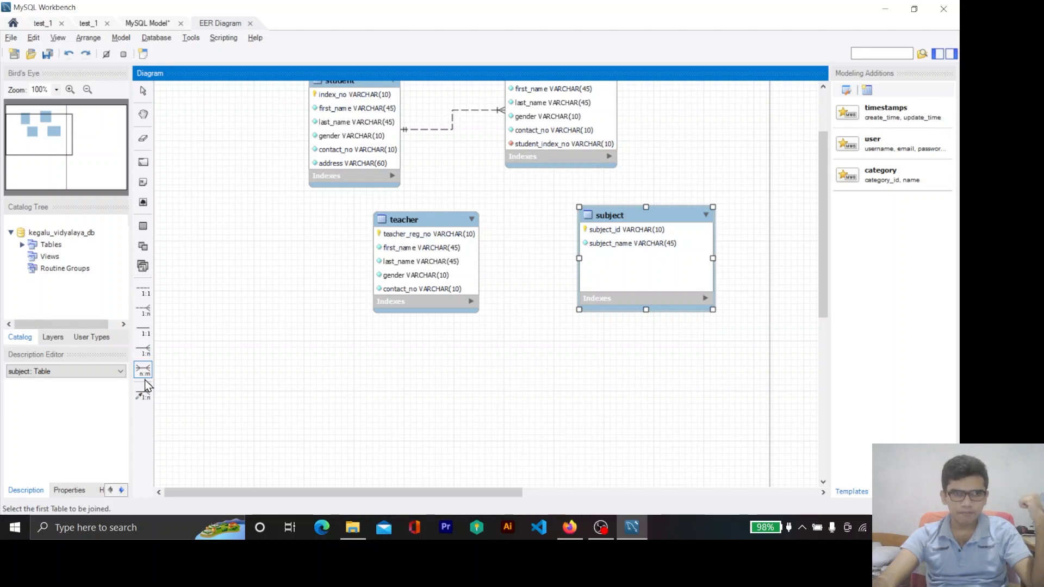
{"action": "left_click", "coordinate": [438, 245]}
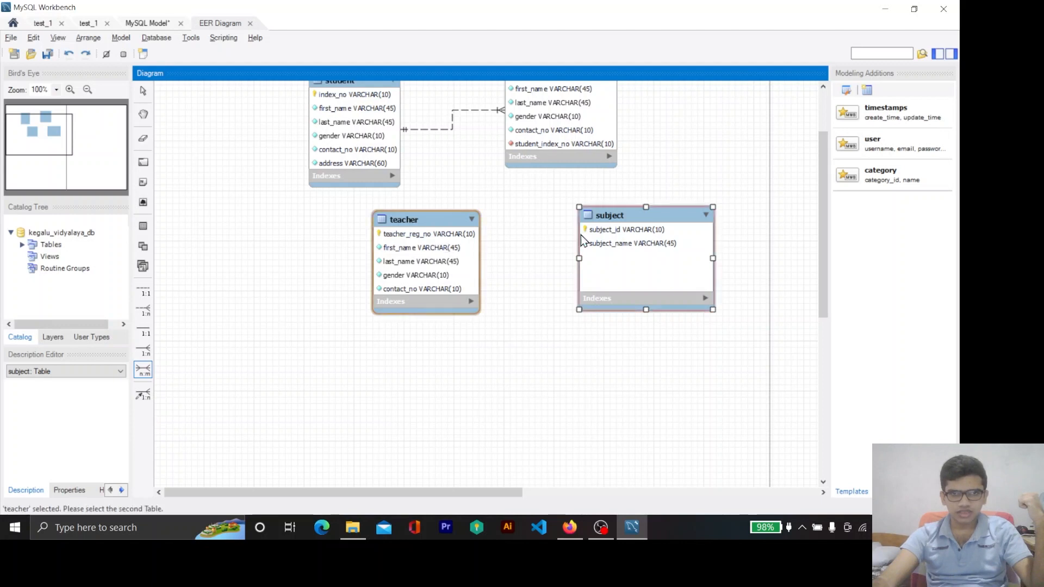
{"action": "left_click", "coordinate": [623, 234]}
{"action": "left_click_drag", "start_coordinate": [553, 233], "coordinate": [552, 390]}
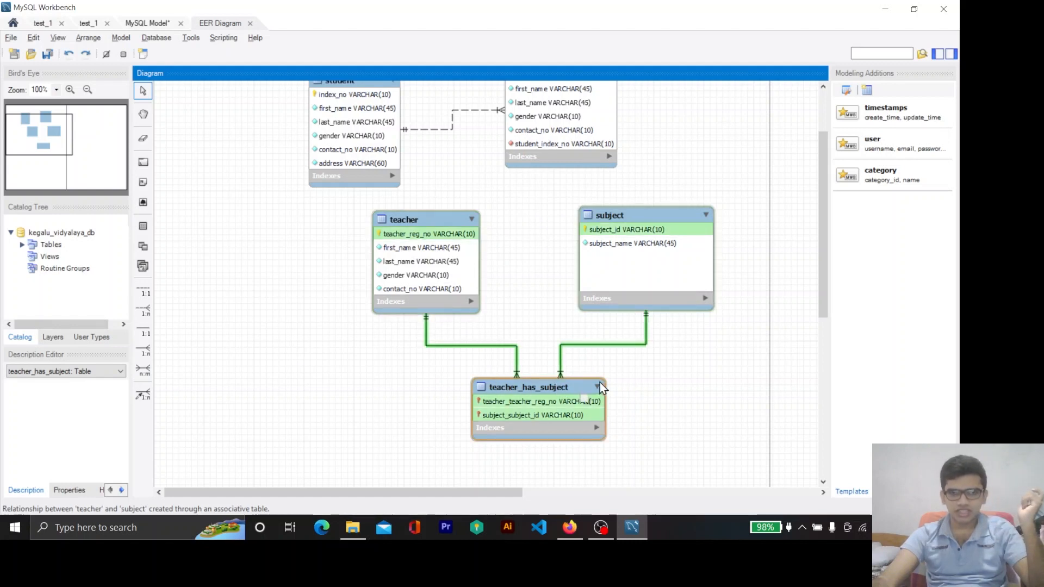
Step: Open the teacher_has_subject table for editing and remove the primary key from teacher_teacher_reg_no and subject_subject_id
{"action": "scroll", "coordinate": [671, 350], "scroll_direction": "down", "scroll_amount": 2}
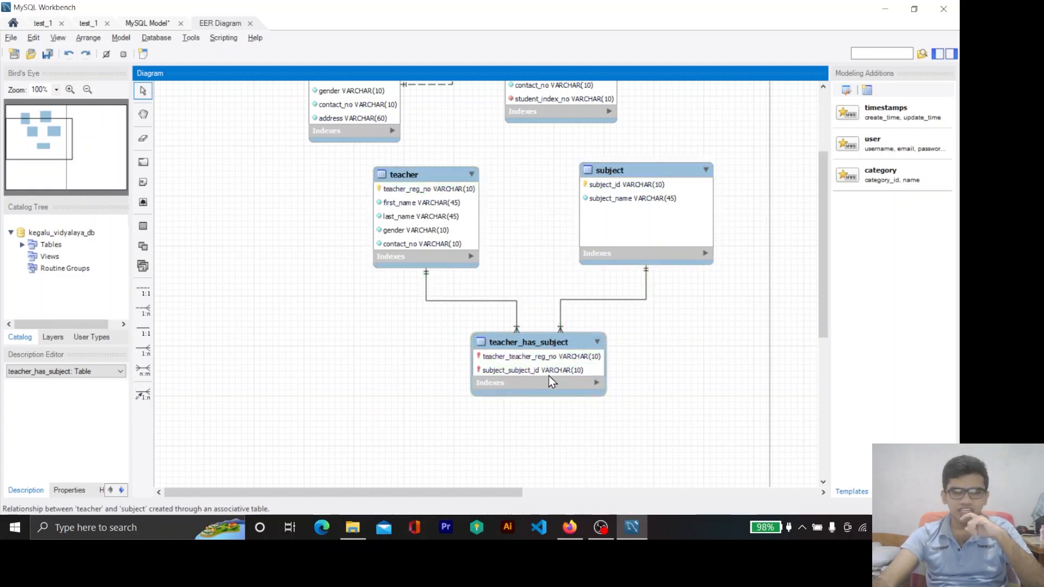
{"action": "double_click", "coordinate": [550, 342]}
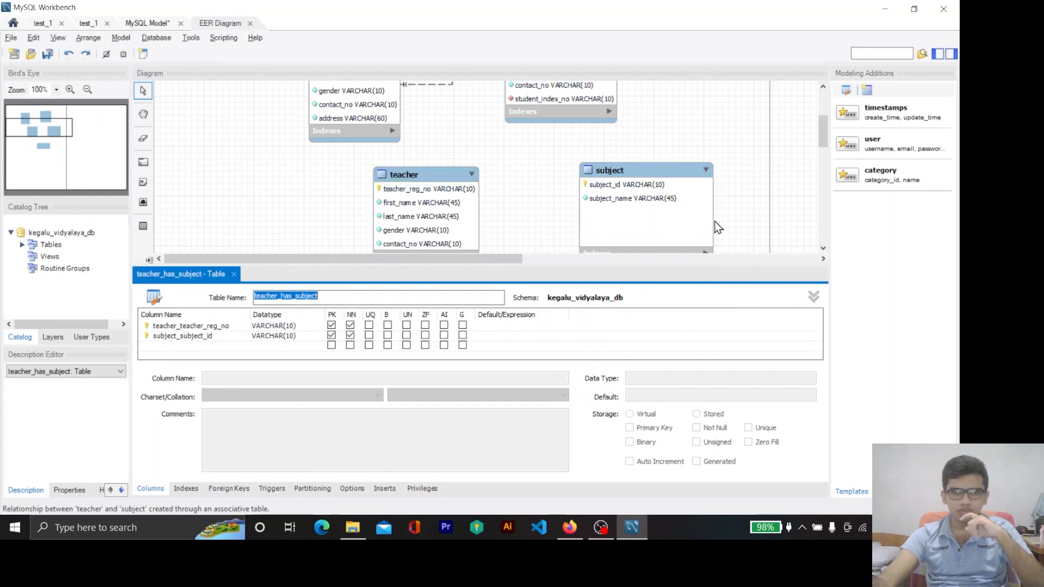
{"action": "scroll", "coordinate": [714, 220], "scroll_direction": "down", "scroll_amount": 5}
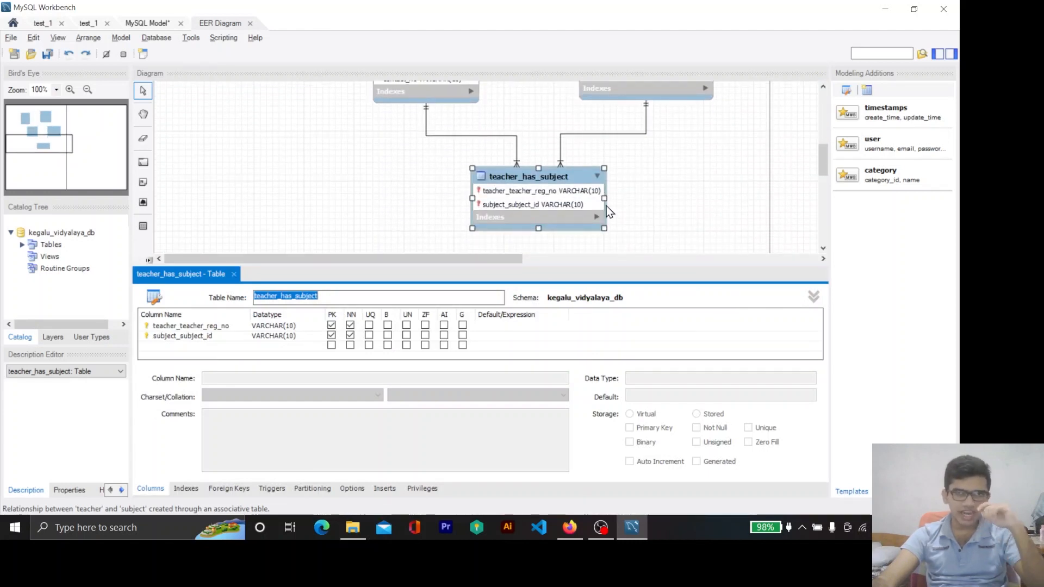
{"action": "left_click", "coordinate": [333, 326]}
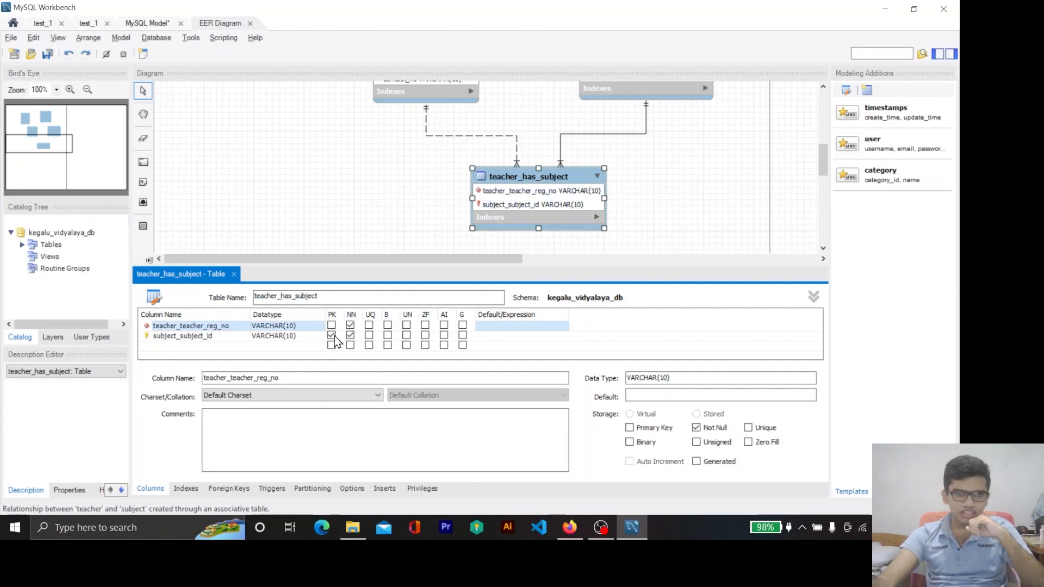
{"action": "left_click", "coordinate": [333, 335]}
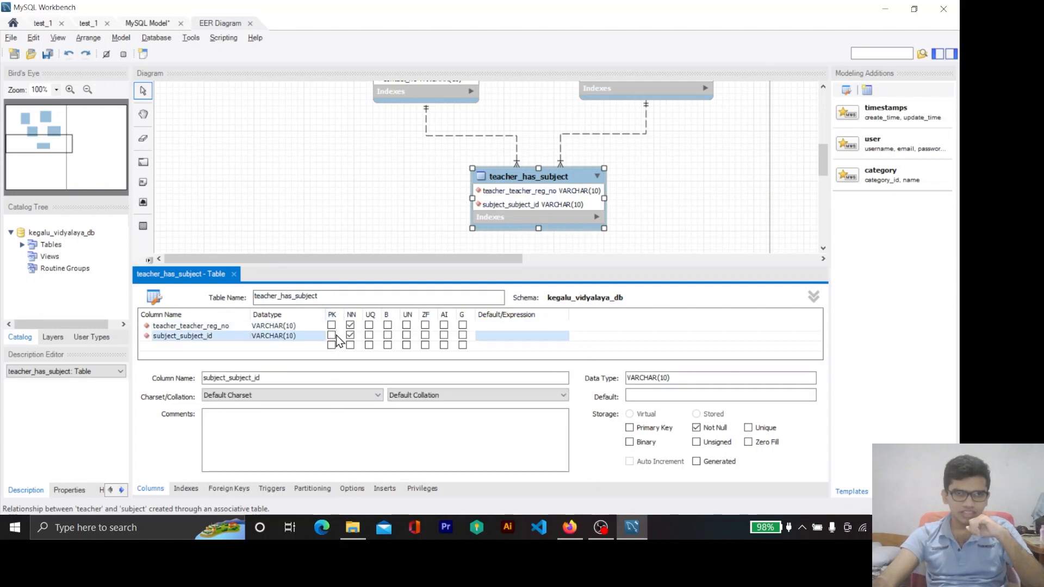
Step: Add an id column of type INT to teacher_has_subject and make it an auto-incrementing primary key
{"action": "double_click", "coordinate": [210, 346]}
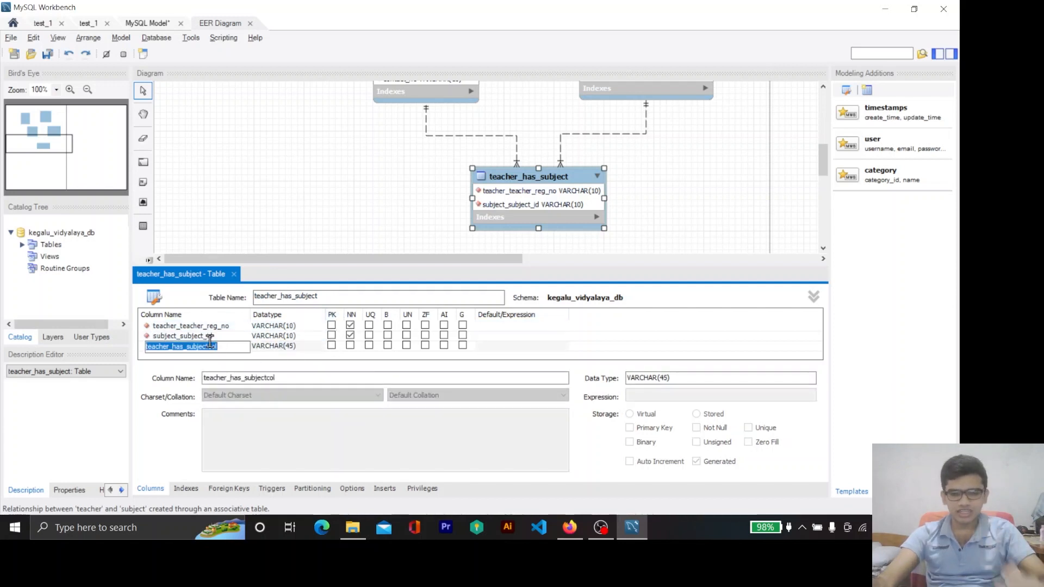
{"action": "type", "text": "id"}
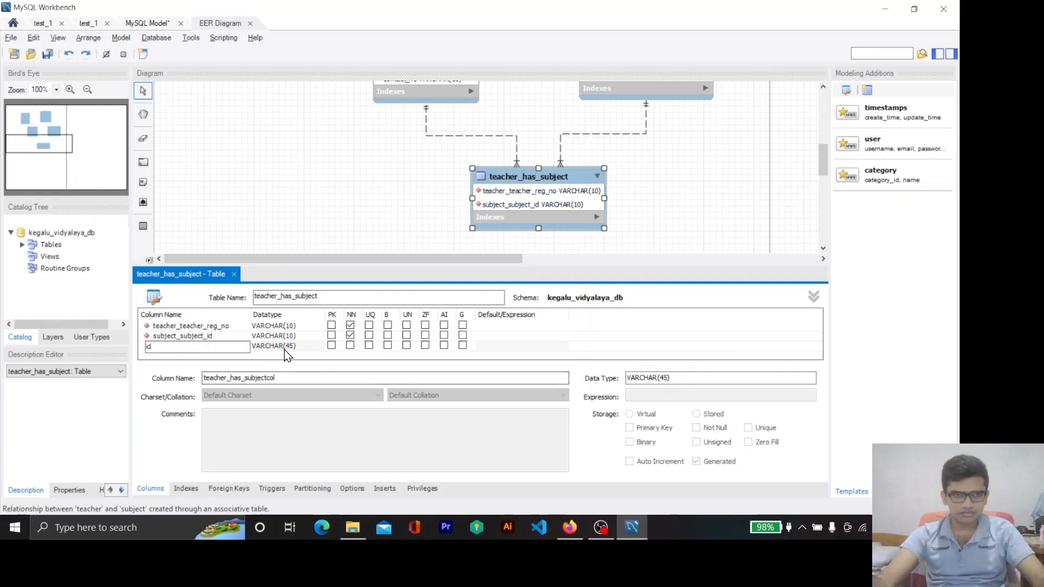
{"action": "double_click", "coordinate": [286, 346]}
{"action": "key", "text": "Caps_Lock"}
{"action": "type", "text": "I"}
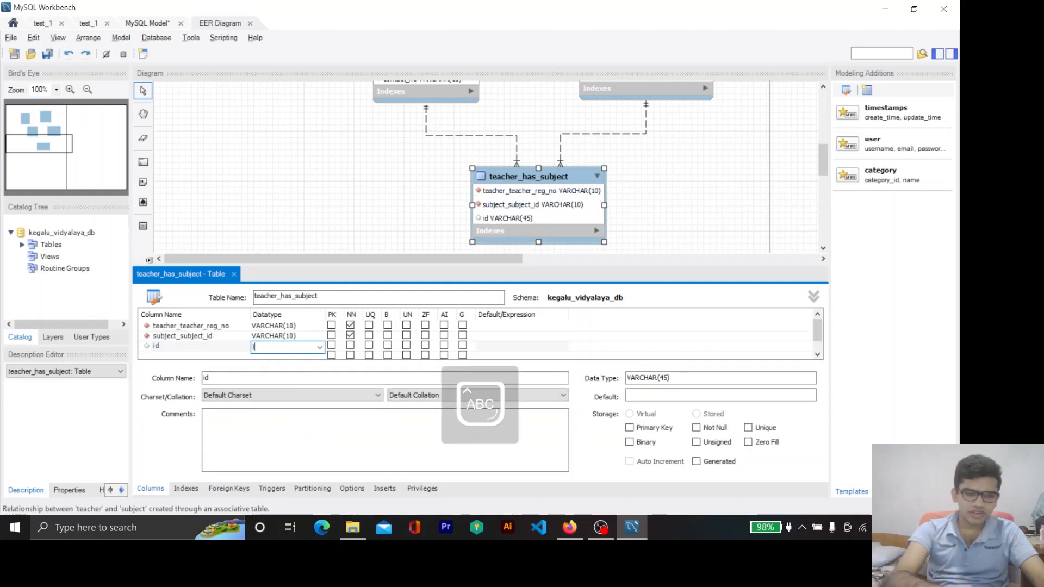
{"action": "type", "text": "NT"}
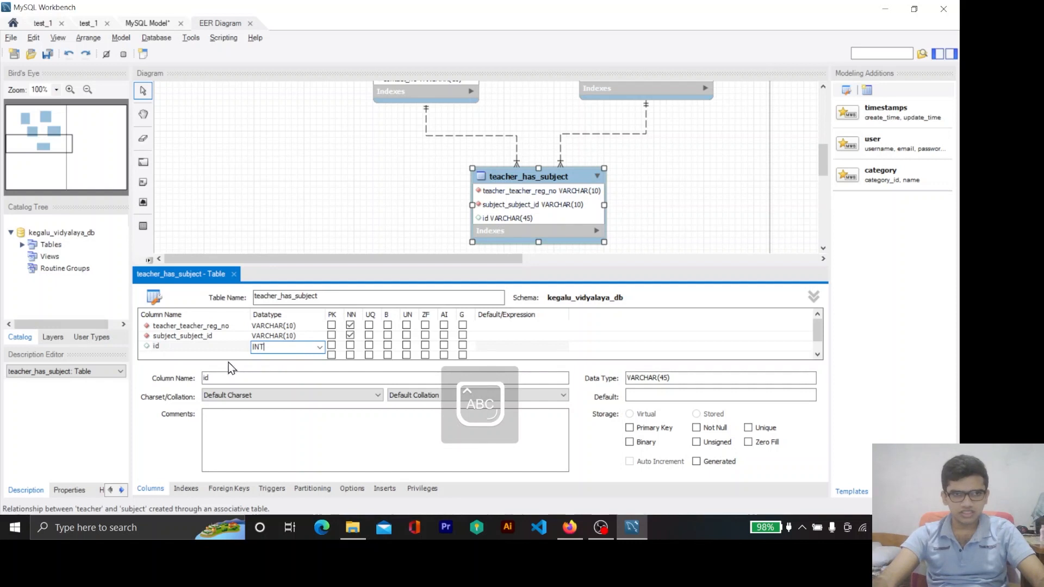
{"action": "key", "text": "Return"}
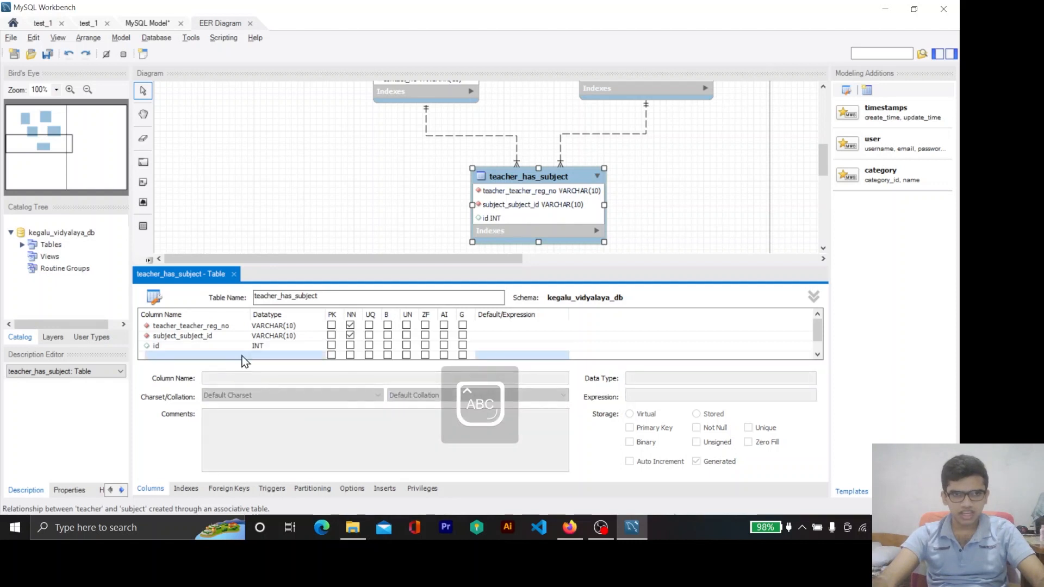
{"action": "left_click", "coordinate": [444, 346]}
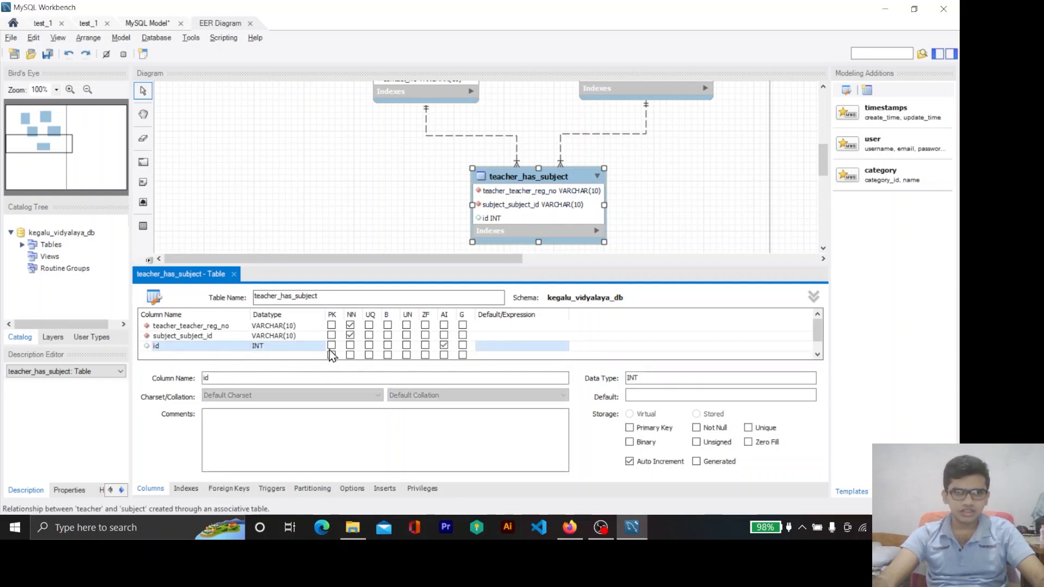
Step: Delete the stray placeholder column below id in the teacher_has_subject table
{"action": "left_click", "coordinate": [199, 355]}
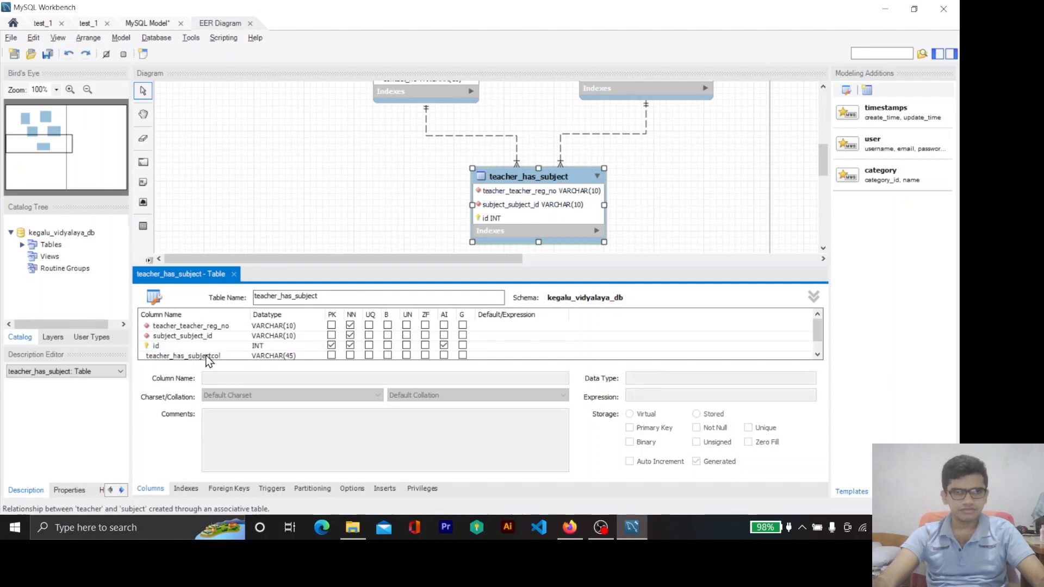
{"action": "right_click", "coordinate": [206, 355]}
{"action": "left_click", "coordinate": [251, 433]}
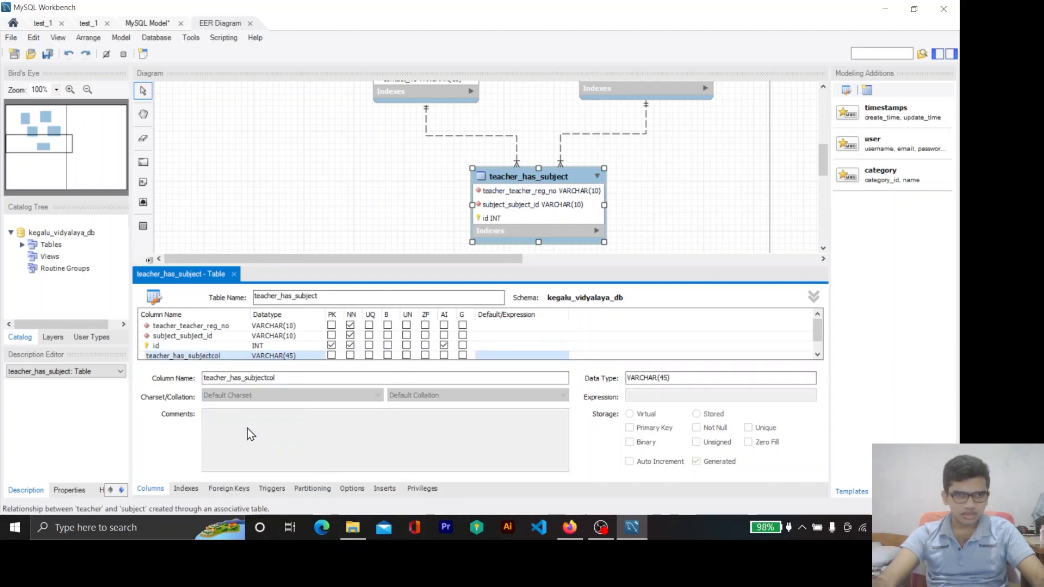
{"action": "left_click", "coordinate": [287, 217]}
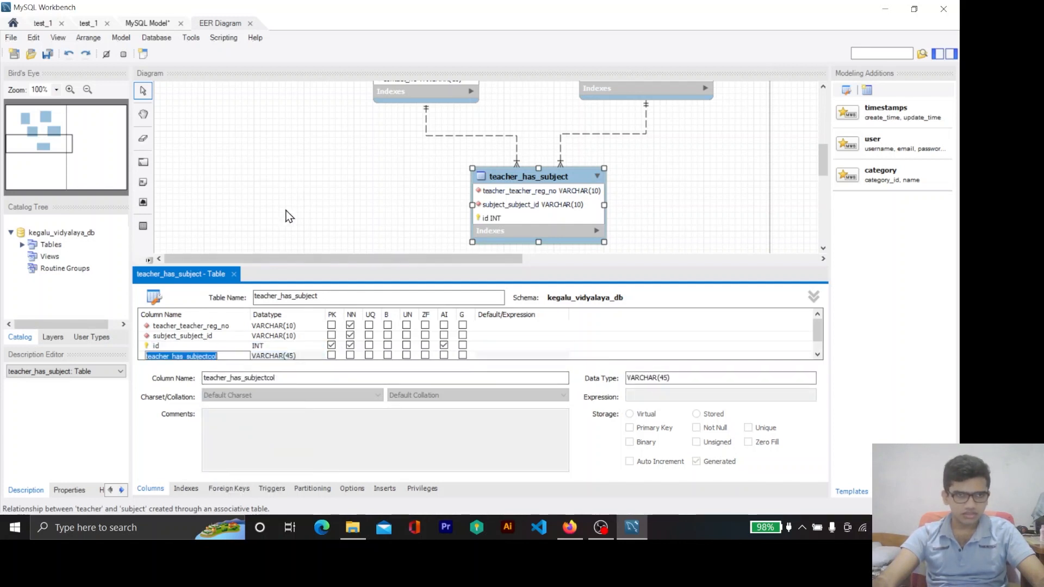
{"action": "left_click", "coordinate": [237, 276]}
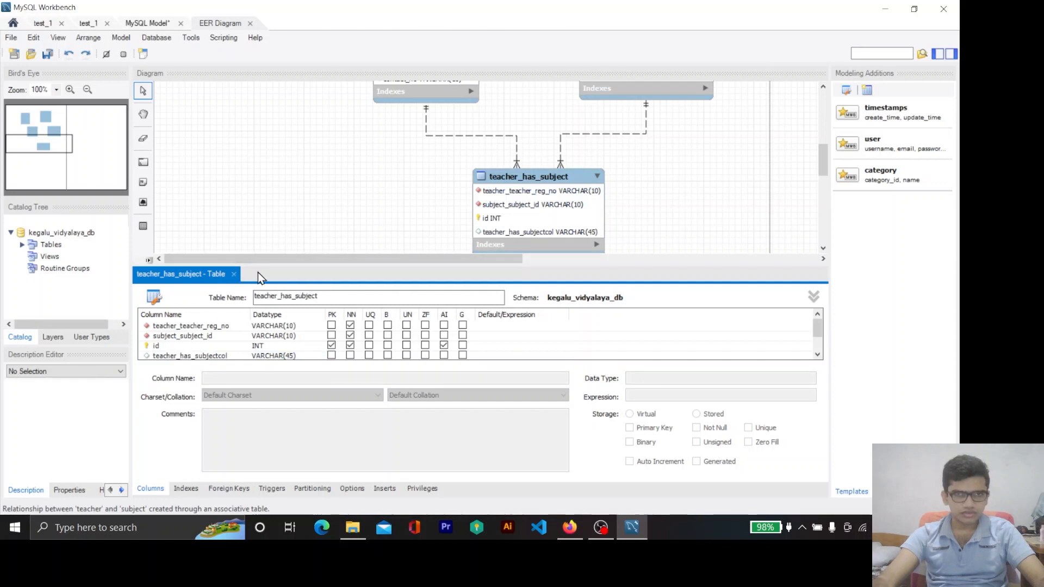
{"action": "left_click", "coordinate": [183, 336]}
{"action": "right_click", "coordinate": [179, 335]}
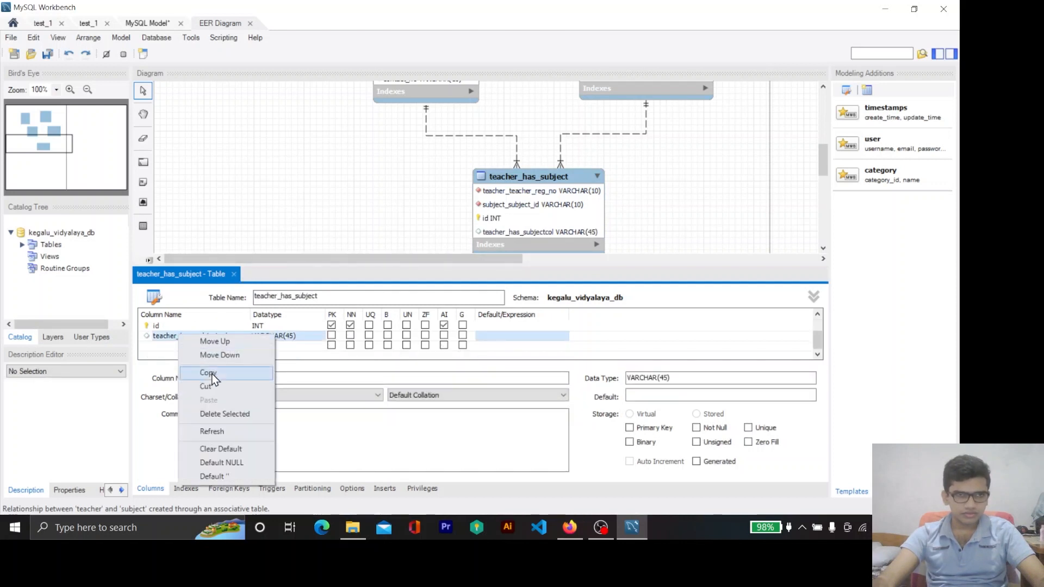
{"action": "left_click", "coordinate": [224, 414]}
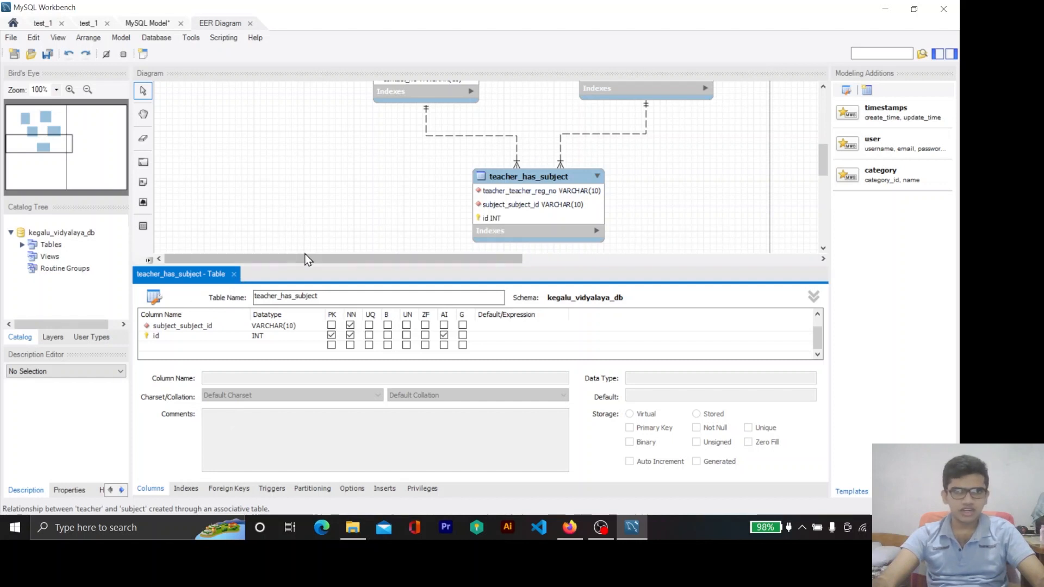
Step: Close the table editor and shift the teacher, subject and teacher_has_subject tables left in the diagram, keeping teacher_has_subject below the other two
{"action": "left_click", "coordinate": [234, 274]}
{"action": "scroll", "coordinate": [463, 292], "scroll_direction": "up", "scroll_amount": 5}
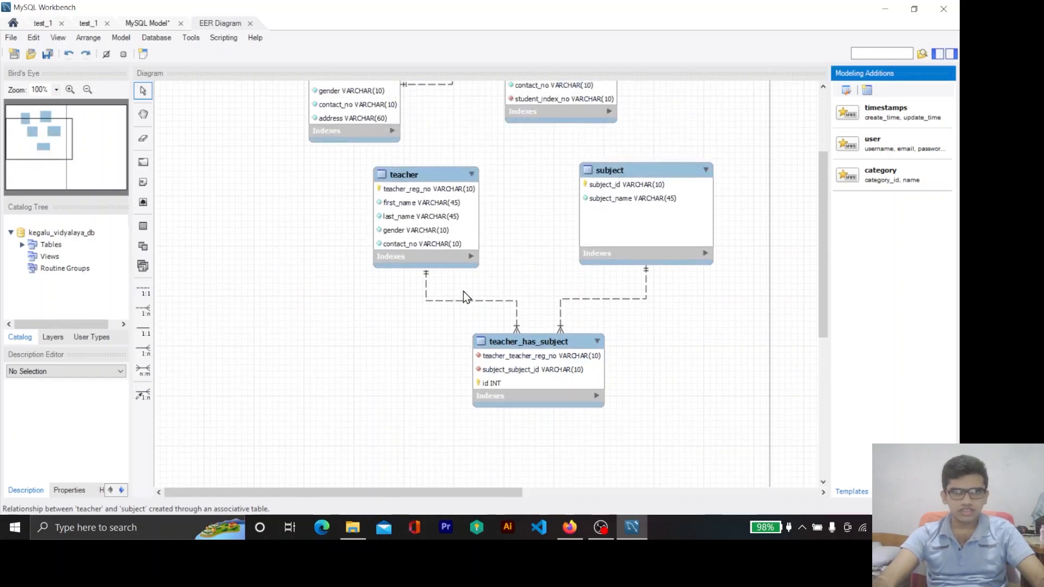
{"action": "left_click_drag", "start_coordinate": [467, 270], "coordinate": [365, 264]}
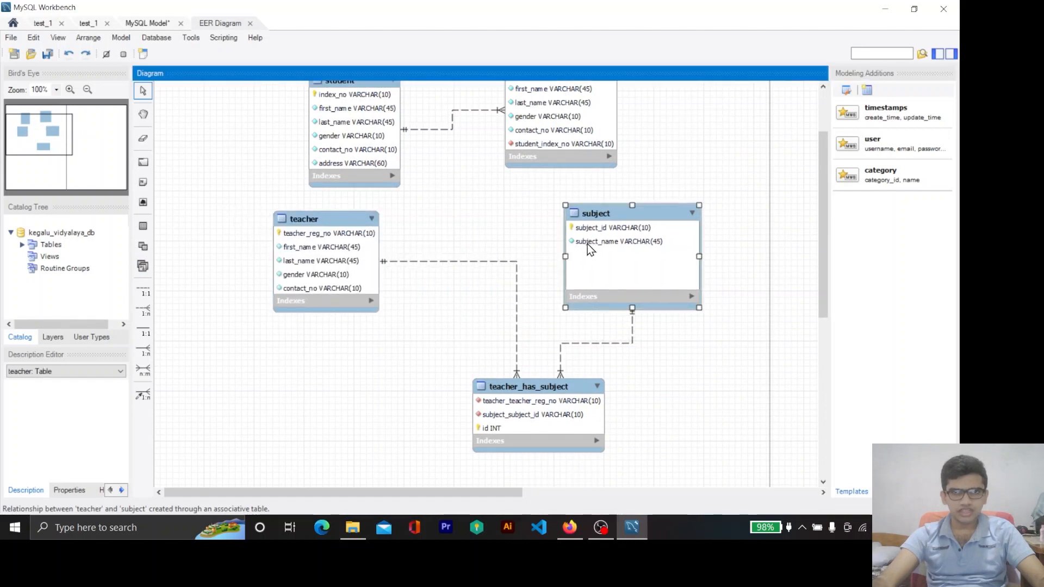
{"action": "left_click_drag", "start_coordinate": [587, 244], "coordinate": [500, 247]}
{"action": "left_click", "coordinate": [468, 373]}
{"action": "left_click_drag", "start_coordinate": [510, 383], "coordinate": [412, 369]}
{"action": "scroll", "coordinate": [619, 247], "scroll_direction": "up", "scroll_amount": 3}
{"action": "scroll", "coordinate": [619, 247], "scroll_direction": "down", "scroll_amount": 2}
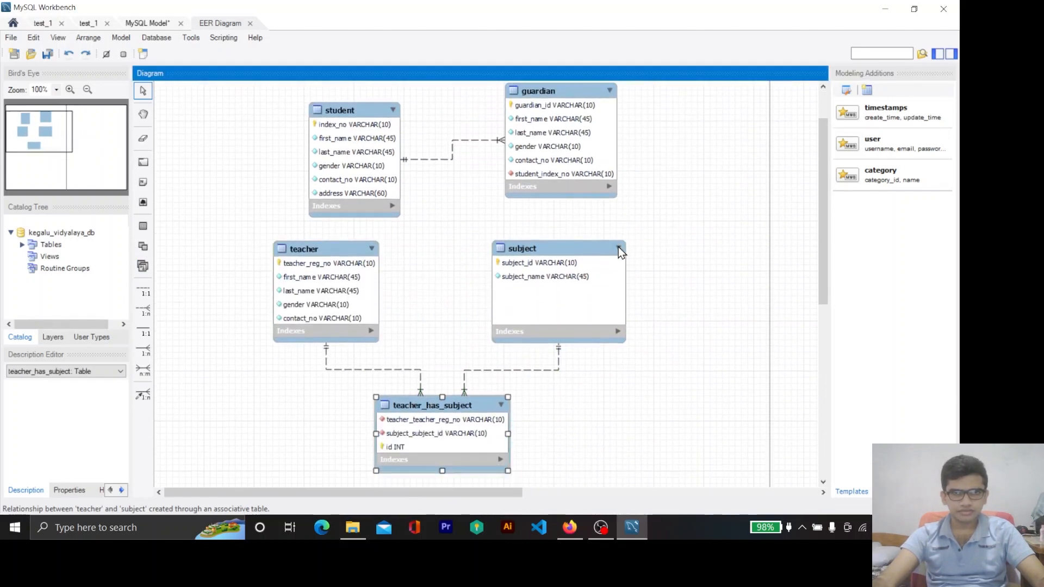
{"action": "left_click", "coordinate": [157, 38]}
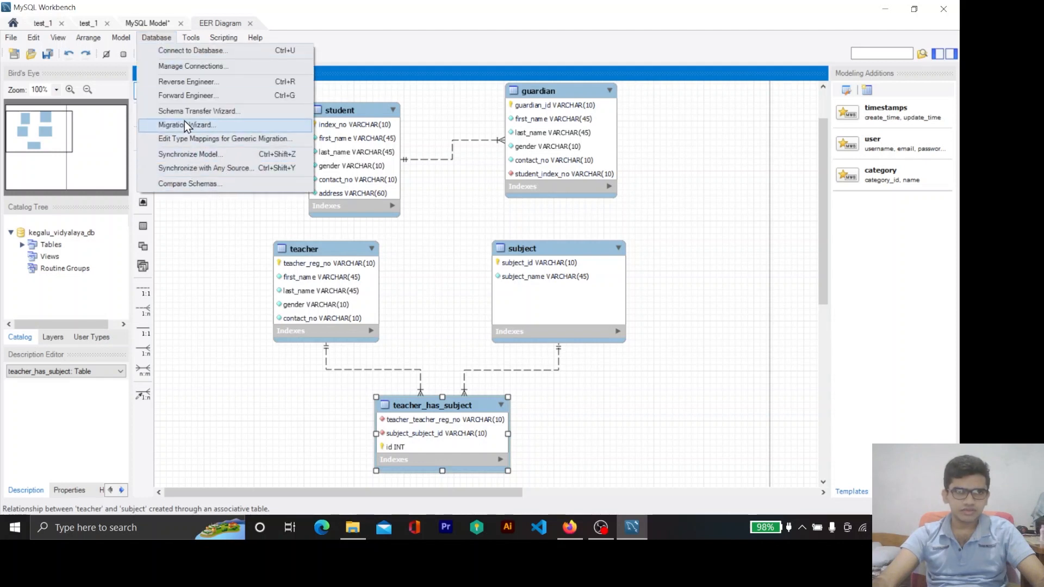
{"action": "left_click", "coordinate": [184, 101]}
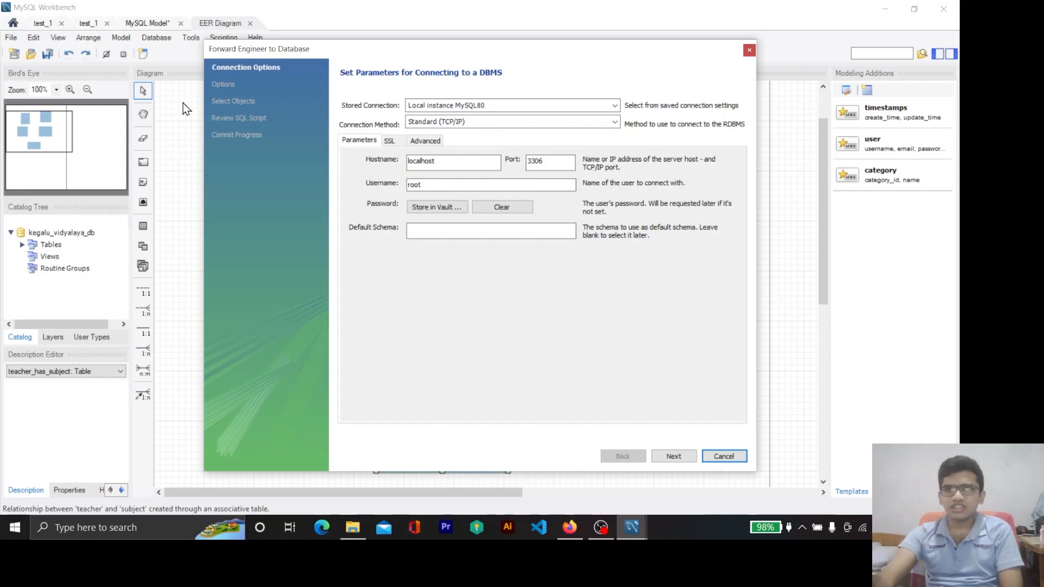
{"action": "left_click", "coordinate": [724, 456]}
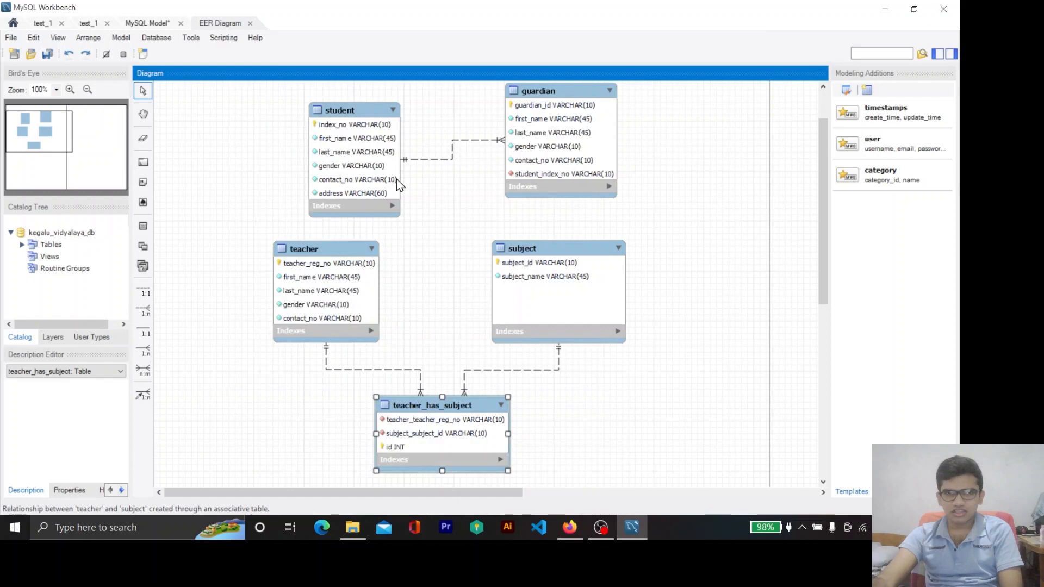
Step: Forward engineer the model to the Local instance MySQL80 connection with the default options and close the wizard
{"action": "left_click", "coordinate": [156, 37]}
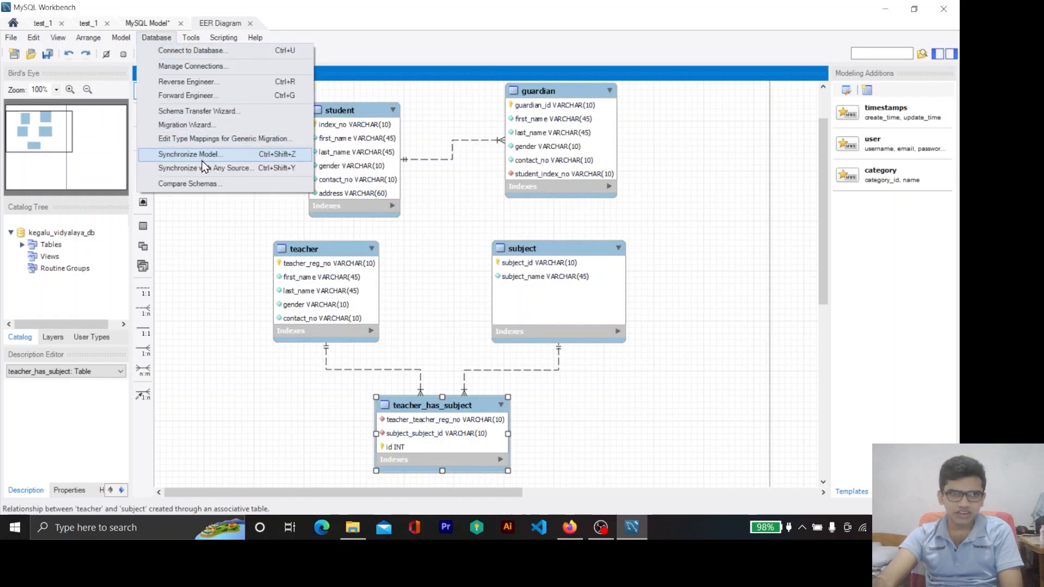
{"action": "left_click", "coordinate": [187, 95]}
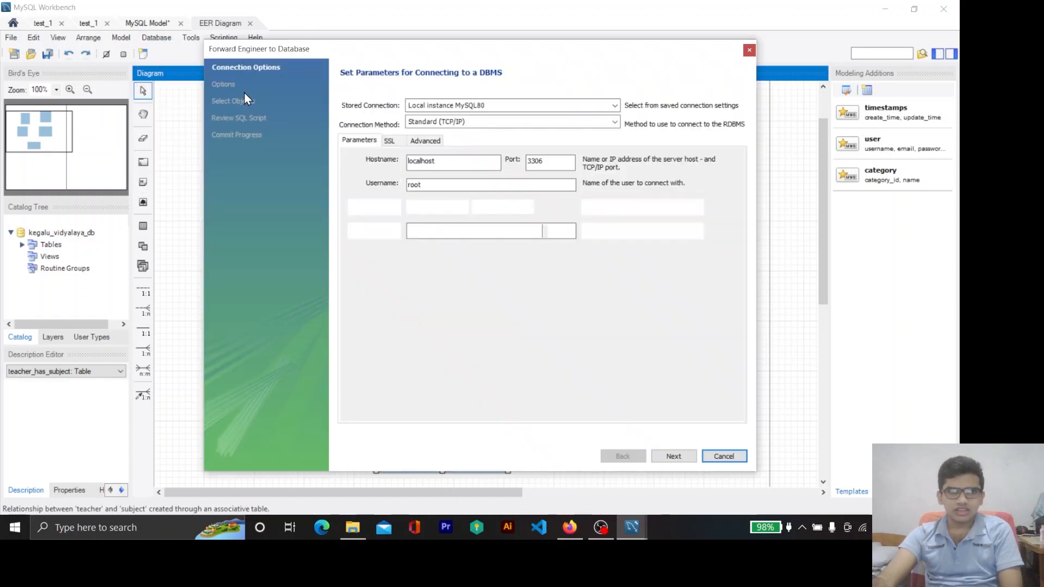
{"action": "left_click", "coordinate": [672, 455]}
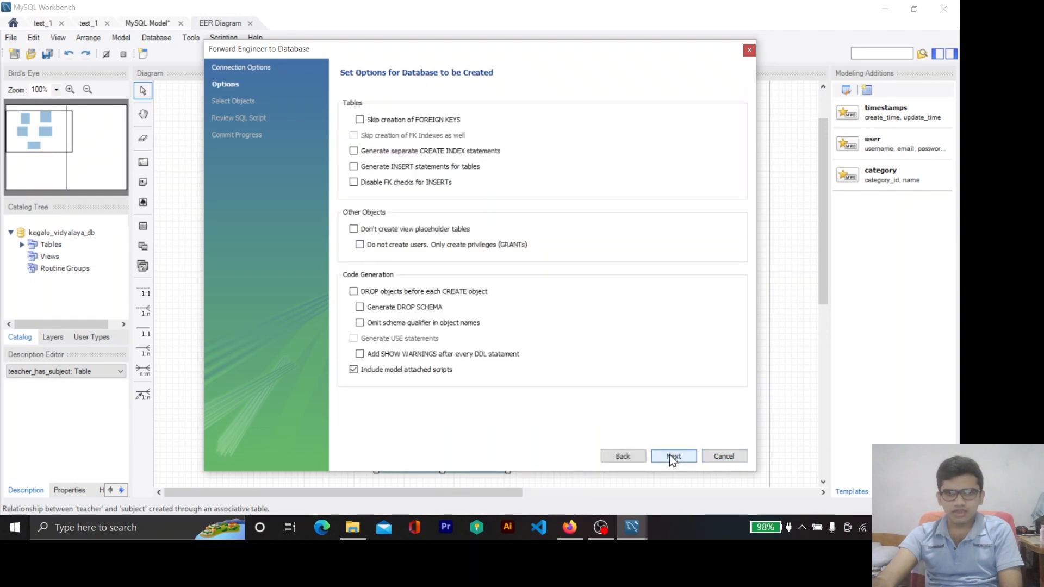
{"action": "left_click", "coordinate": [673, 458]}
{"action": "left_click", "coordinate": [673, 456]}
{"action": "left_click", "coordinate": [673, 456]}
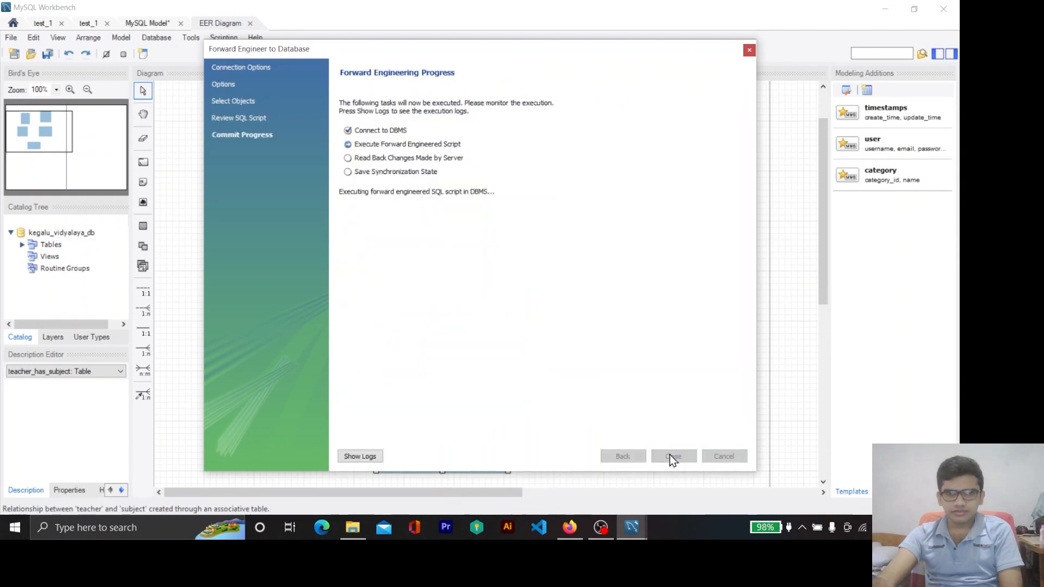
{"action": "left_click", "coordinate": [673, 457]}
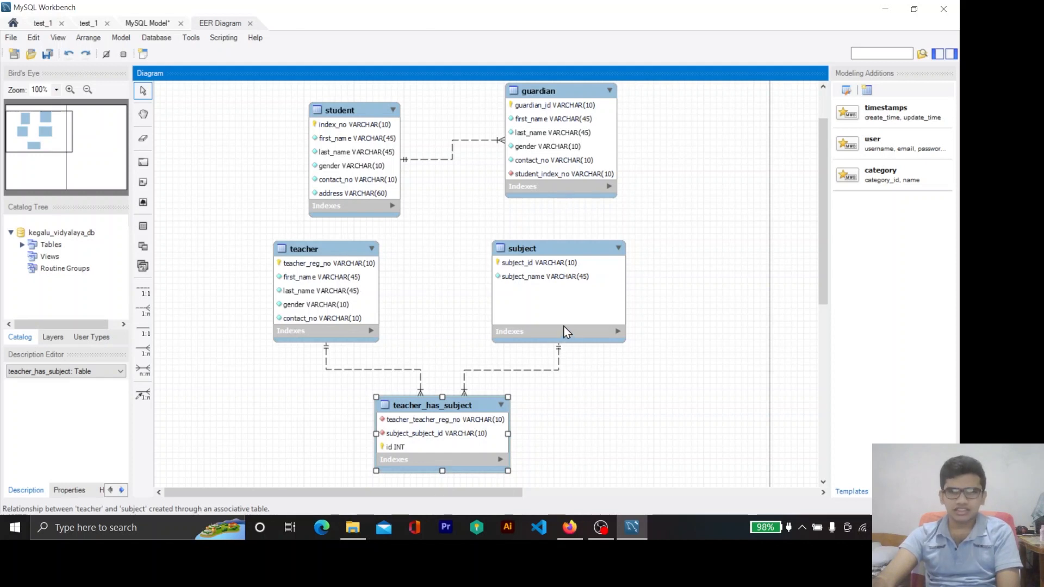
Step: Nudge the teacher_has_subject table slightly up and to the right in the diagram
{"action": "mouse_move", "coordinate": [478, 403]}
{"action": "left_mouse_down"}
{"action": "mouse_move", "coordinate": [476, 384]}
{"action": "mouse_move", "coordinate": [483, 406]}
{"action": "left_mouse_up"}
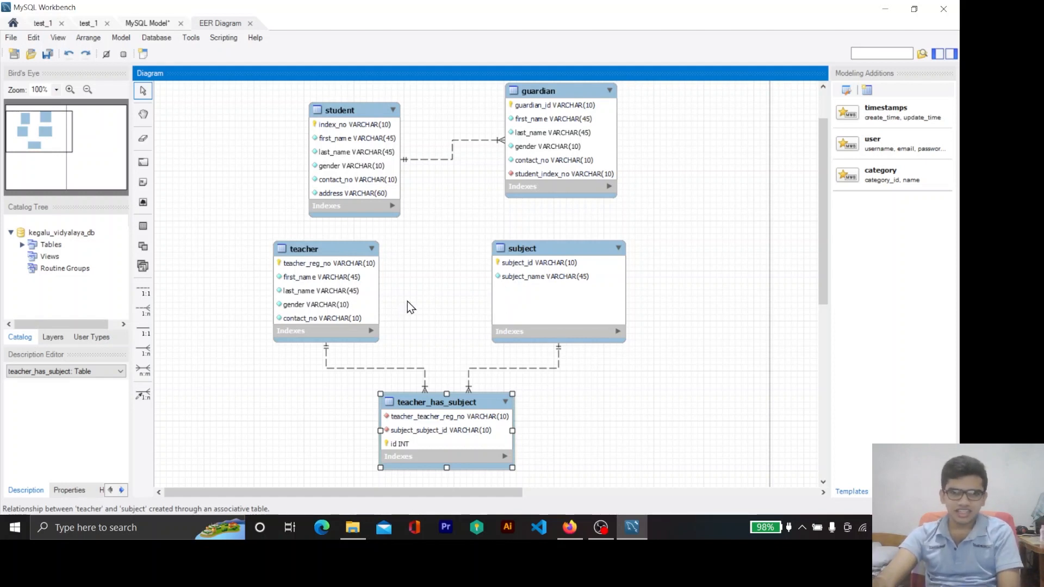
Step: Switch to the first open test_1 connection and filter its schemas by KEGALU
{"action": "left_click", "coordinate": [12, 24]}
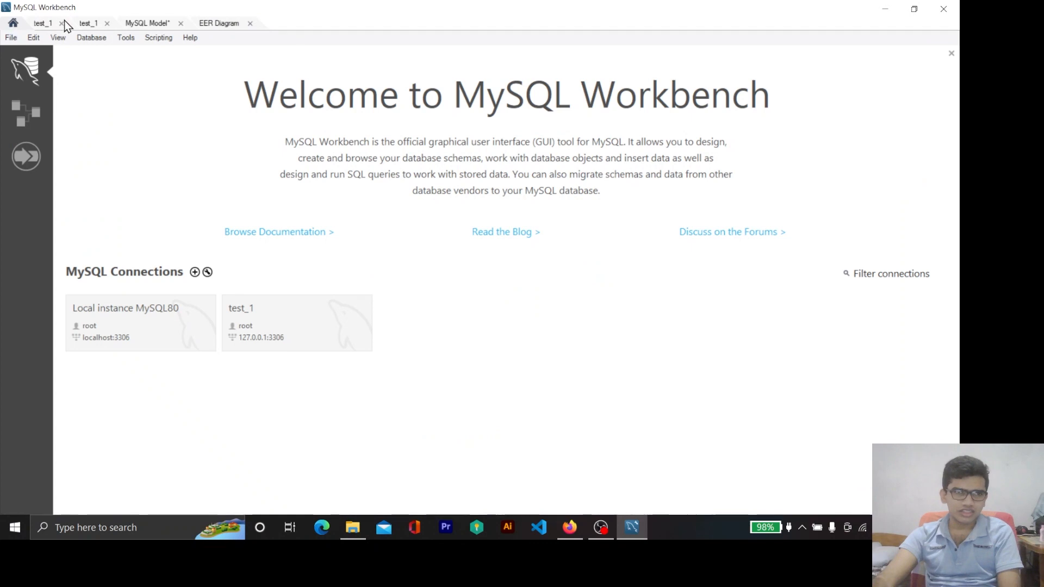
{"action": "left_click", "coordinate": [45, 25]}
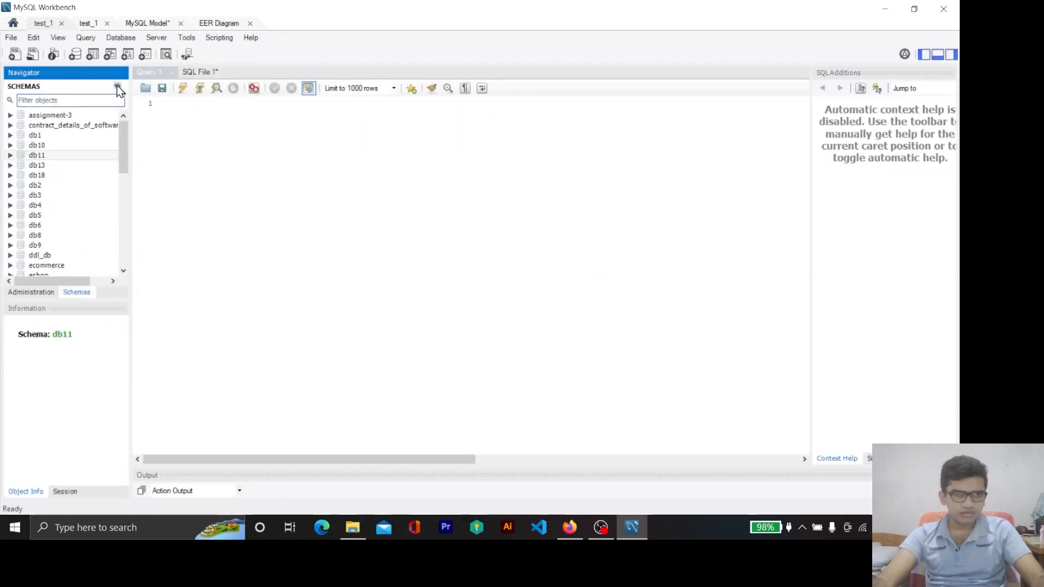
{"action": "left_click", "coordinate": [56, 101]}
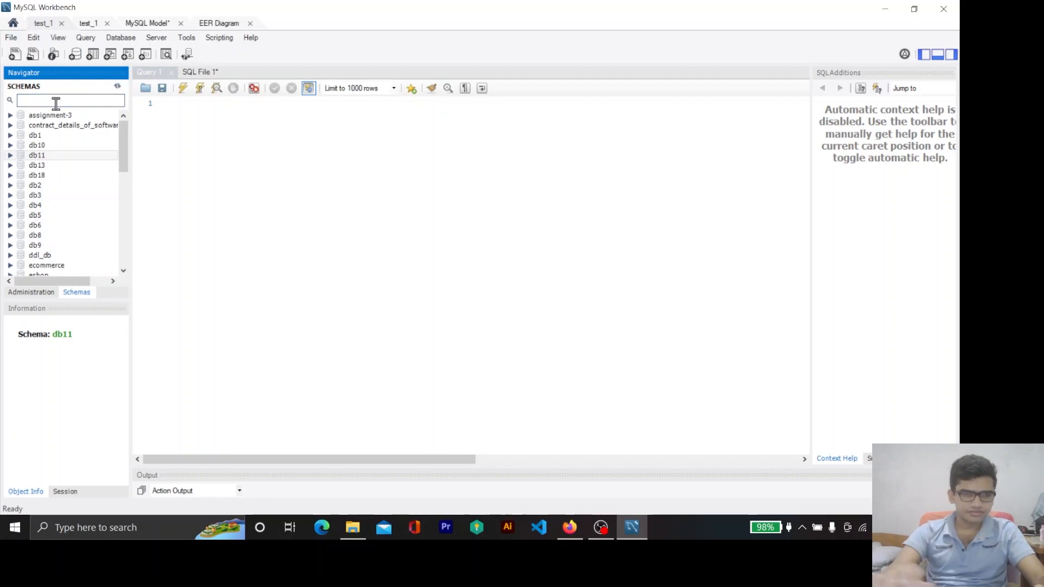
{"action": "type", "text": "KEGA"}
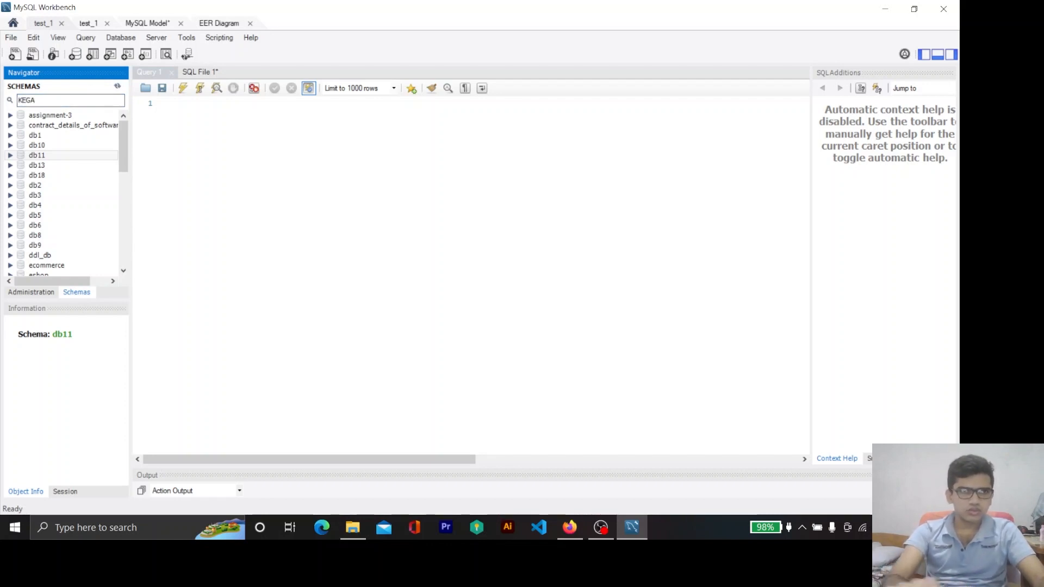
{"action": "type", "text": "LU"}
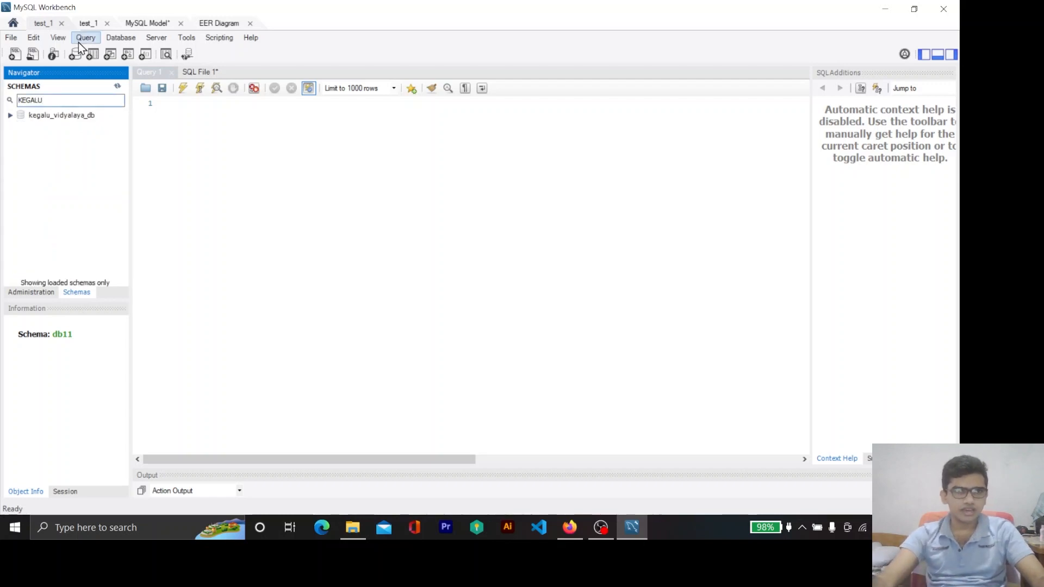
Step: Expand the tables of the kegalu_vidyalaya_db schema and check the columns of guardian, student, subject and teacher_has_subject
{"action": "left_click", "coordinate": [47, 119]}
{"action": "left_click", "coordinate": [11, 116]}
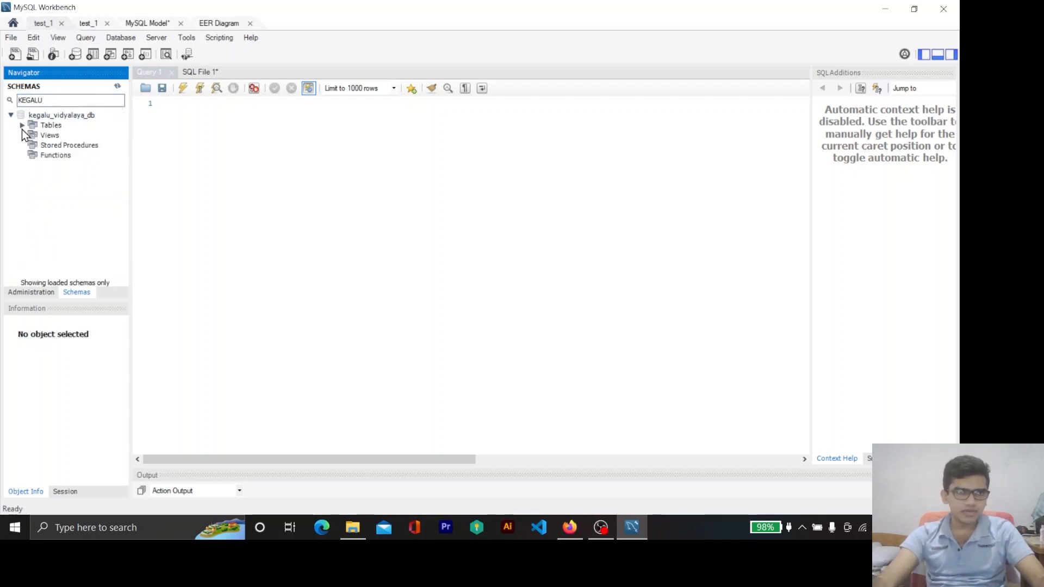
{"action": "left_click", "coordinate": [22, 125]}
{"action": "left_click", "coordinate": [55, 135]}
{"action": "left_click", "coordinate": [54, 145]}
{"action": "left_click", "coordinate": [54, 155]}
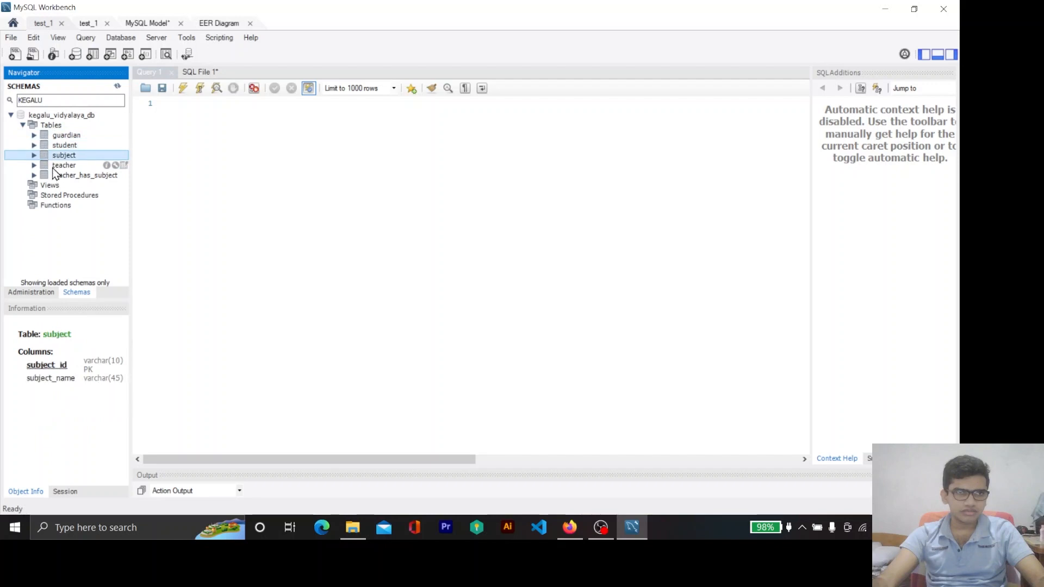
{"action": "left_click", "coordinate": [55, 176]}
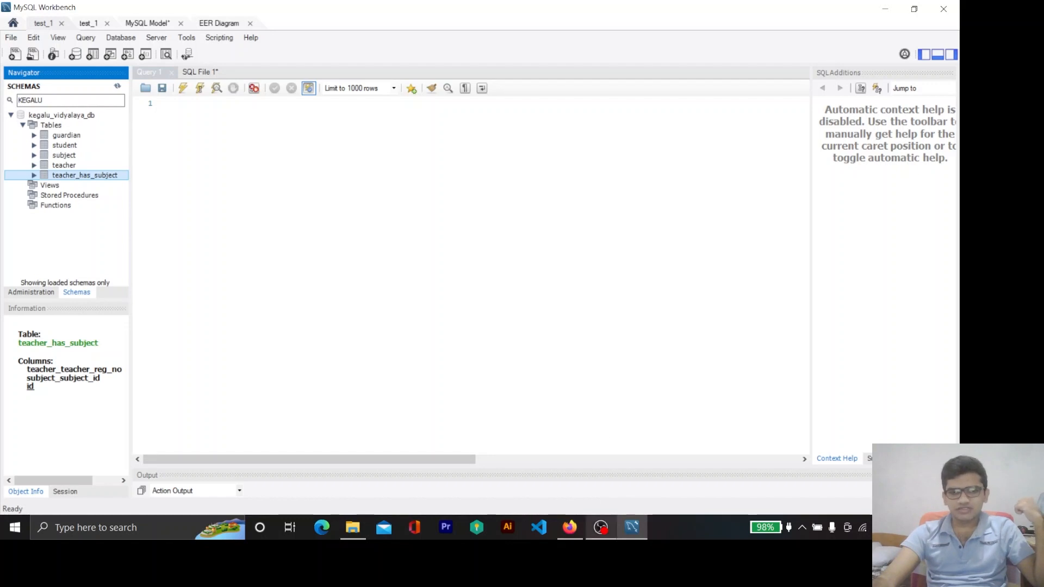
{"action": "left_click", "coordinate": [601, 527]}
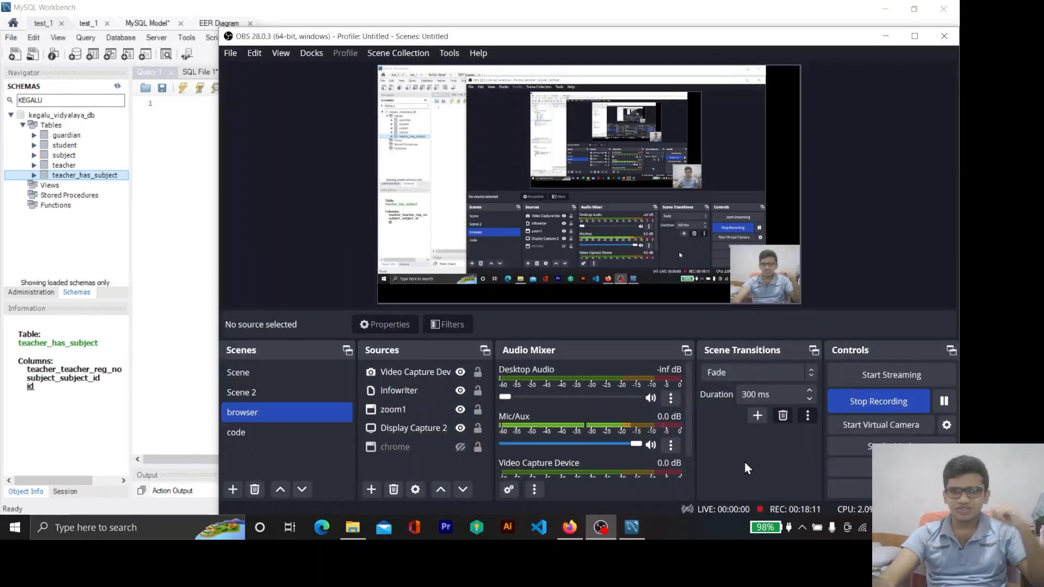